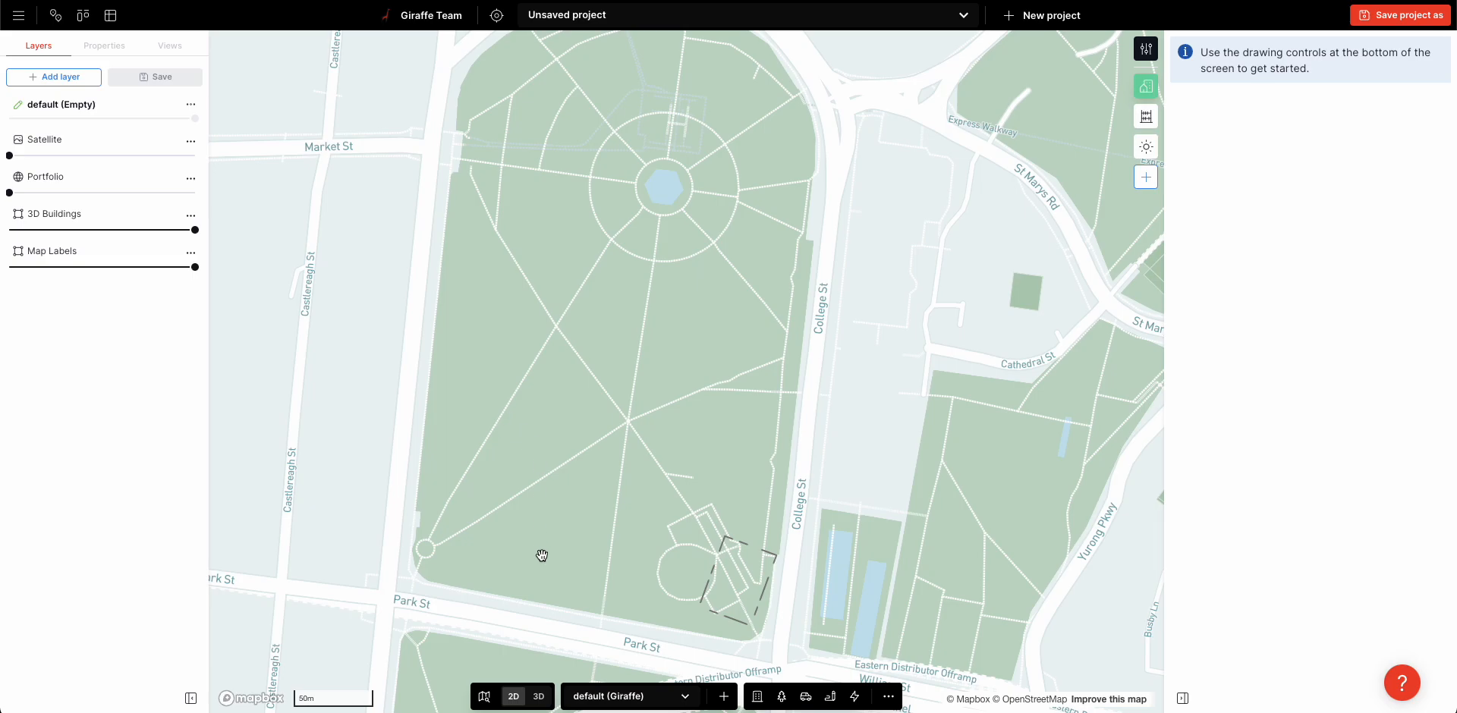
Draw a rectangle about 126 m by 52 m in the park north of Park St
{"action": "scroll", "coordinate": [542, 554], "scroll_direction": "up", "scroll_amount": 3}
{"action": "mouse_move", "coordinate": [553, 552]}
{"action": "left_mouse_down"}
{"action": "mouse_move", "coordinate": [550, 530]}
{"action": "mouse_move", "coordinate": [550, 543]}
{"action": "left_mouse_up"}
{"action": "key", "text": "r"}
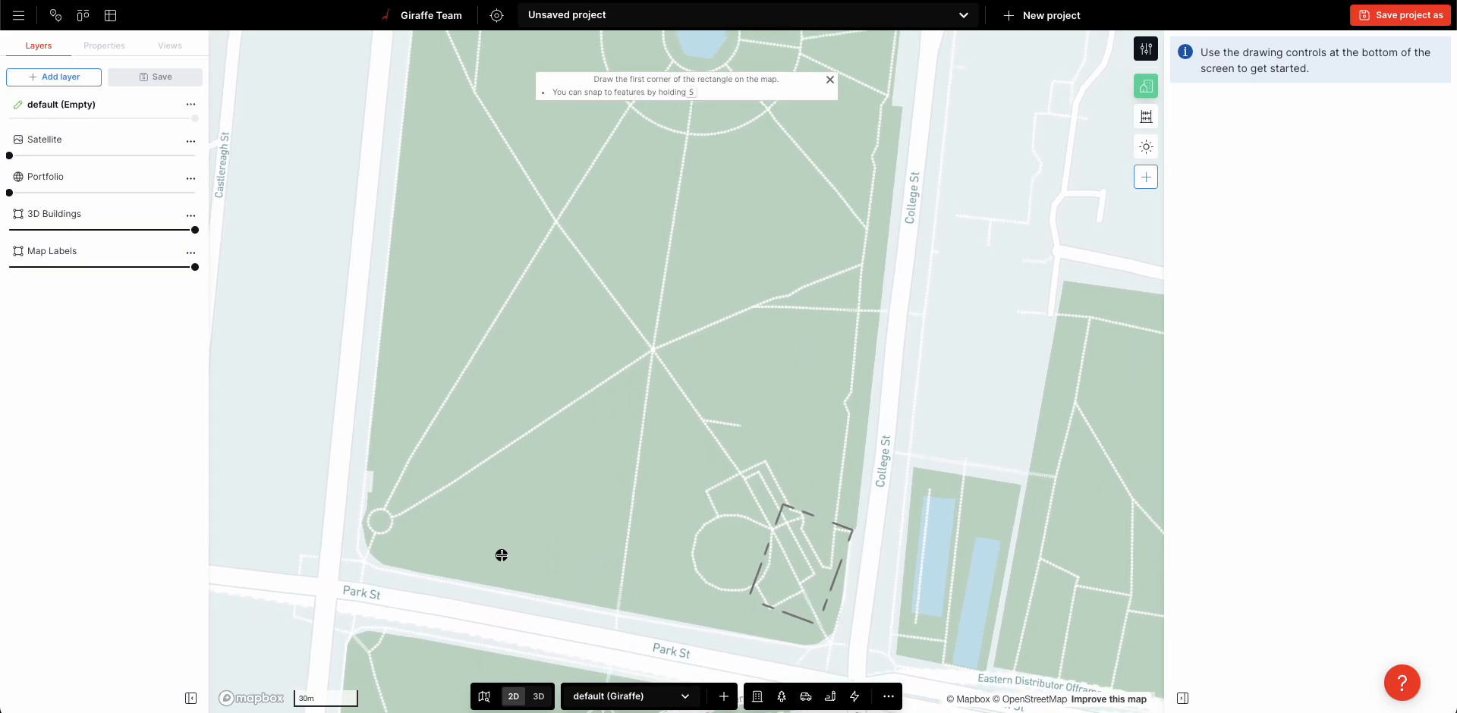
{"action": "left_click", "coordinate": [501, 555]}
{"action": "left_click", "coordinate": [539, 289]}
{"action": "left_click", "coordinate": [649, 319]}
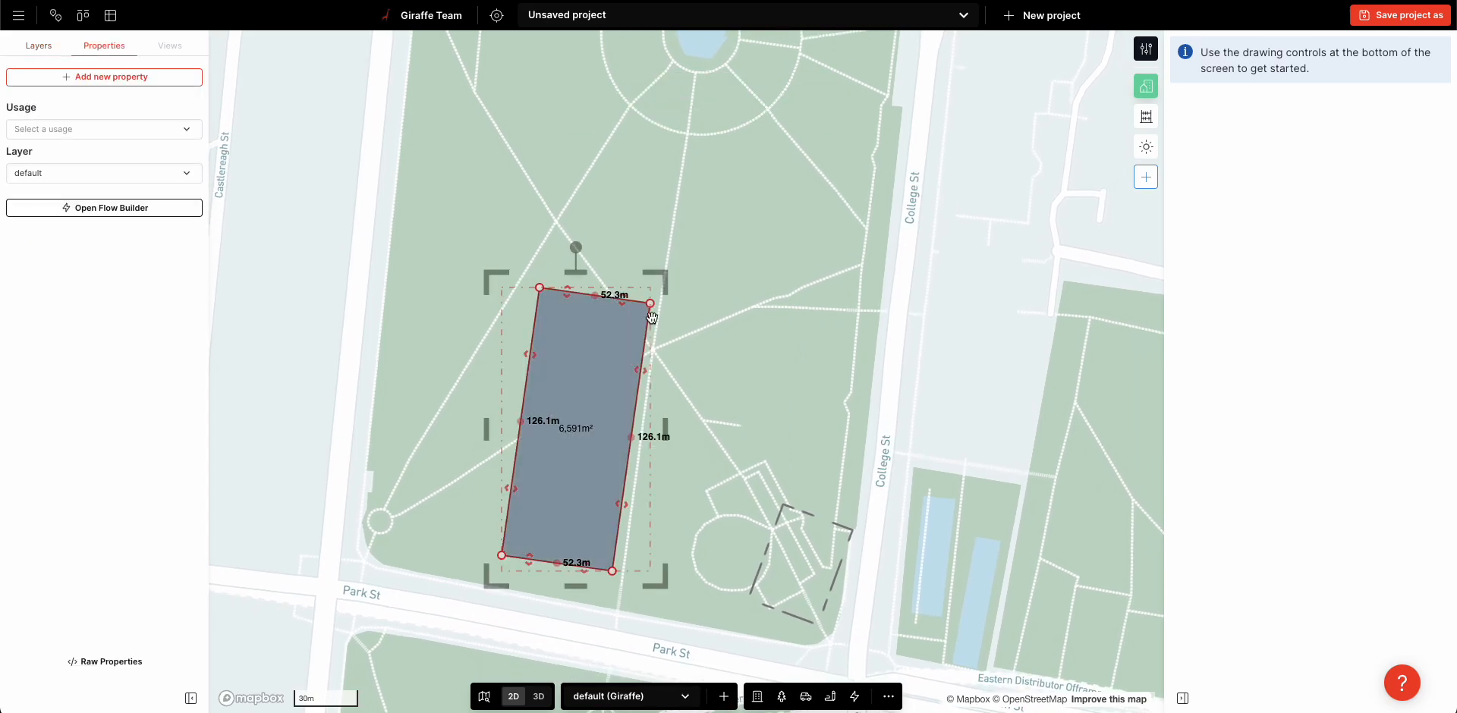
Assign the Landscape - simple usage to the large rectangle and deselect it
{"action": "scroll", "coordinate": [625, 280], "scroll_direction": "down", "scroll_amount": 5}
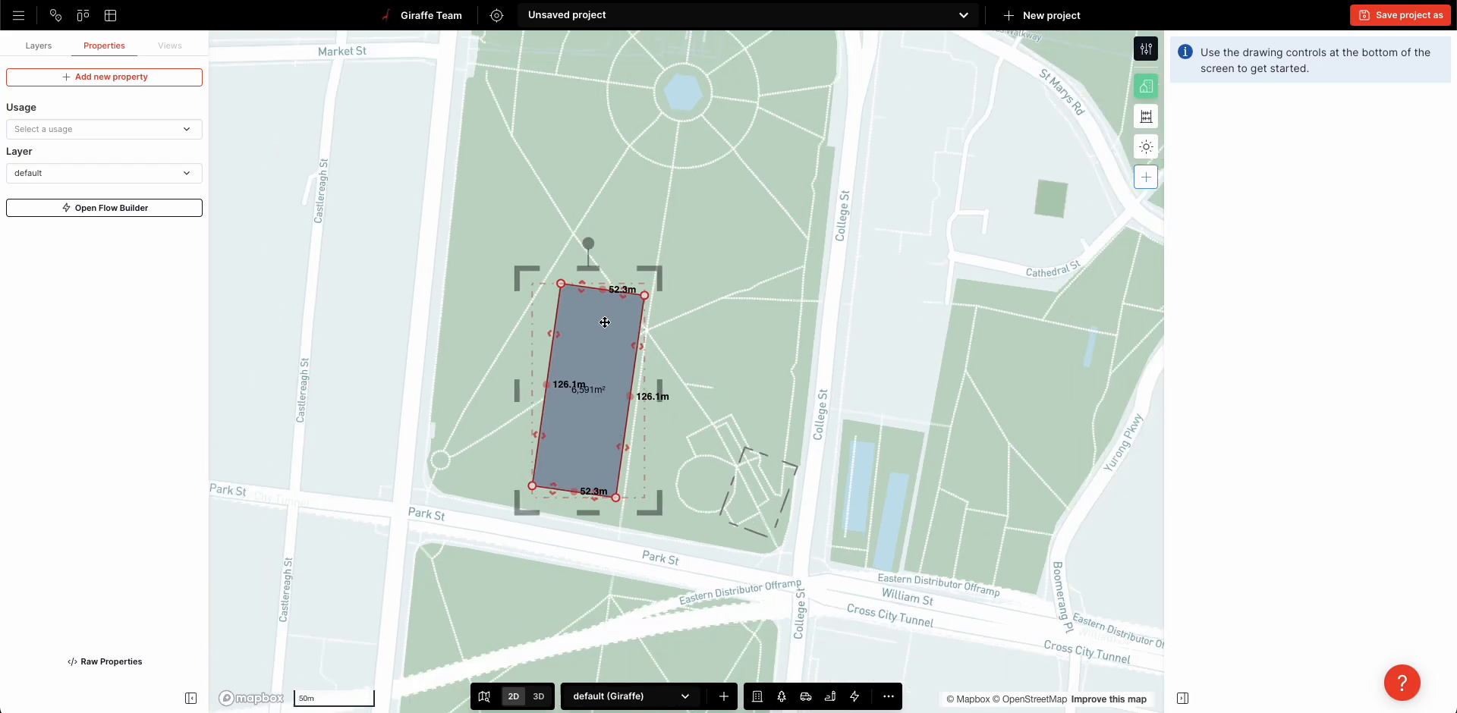
{"action": "scroll", "coordinate": [709, 326], "scroll_direction": "up", "scroll_amount": 5}
{"action": "left_click", "coordinate": [67, 133]}
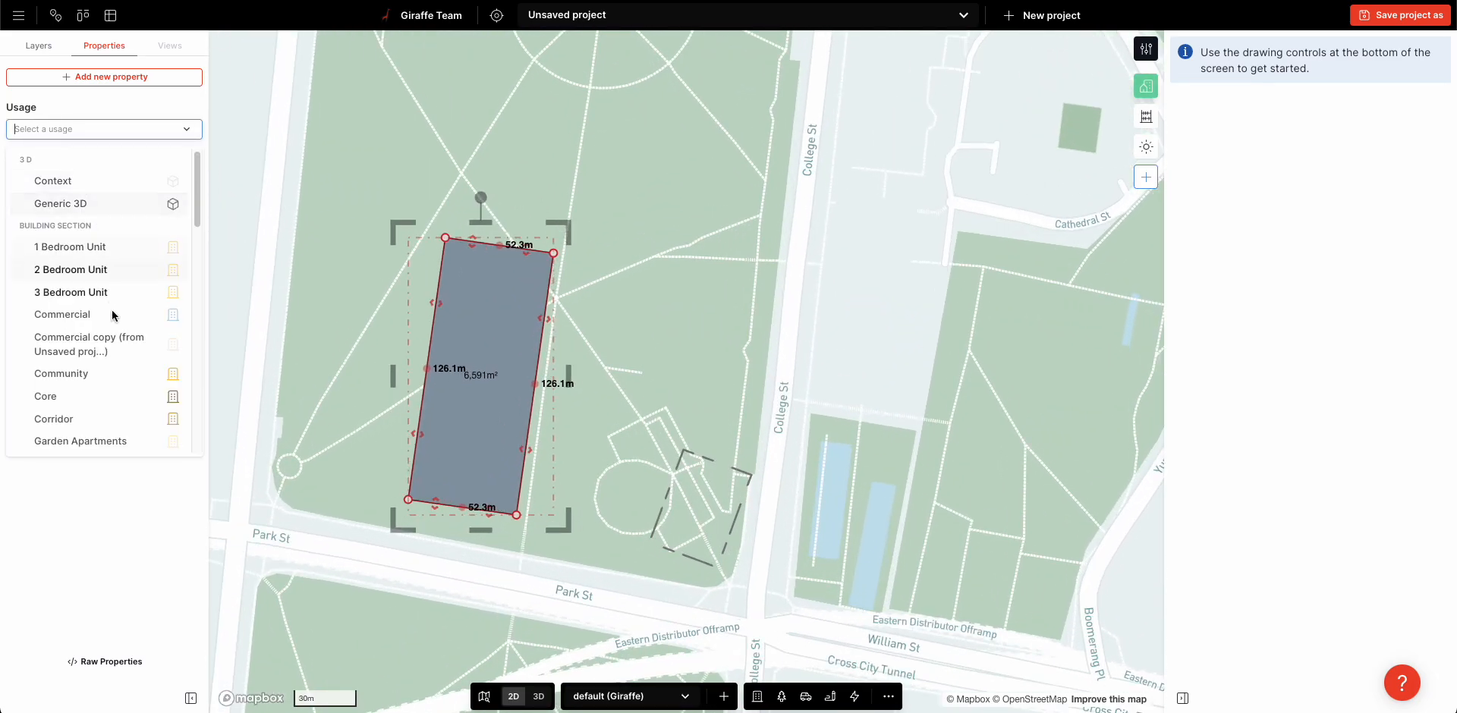
{"action": "scroll", "coordinate": [93, 387], "scroll_direction": "down", "scroll_amount": 5}
{"action": "scroll", "coordinate": [93, 389], "scroll_direction": "down", "scroll_amount": 3}
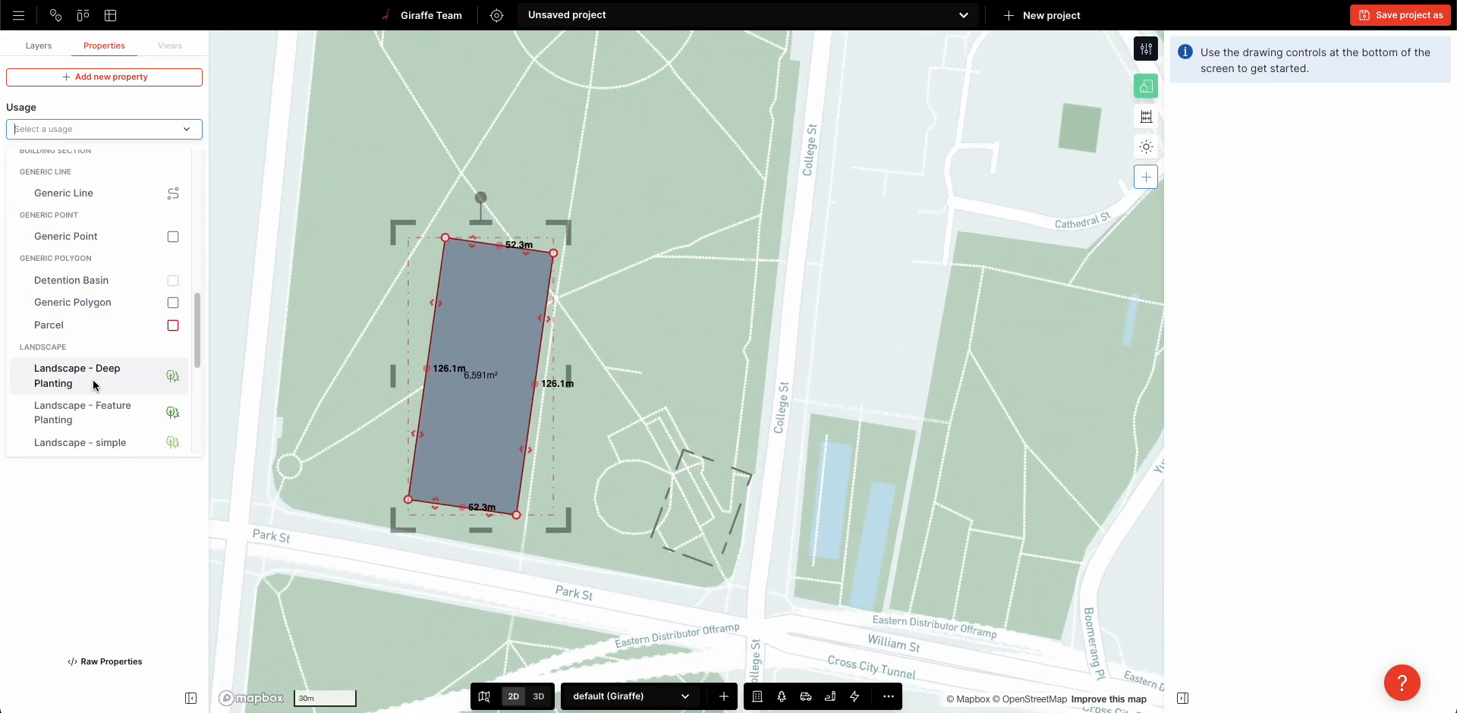
{"action": "left_click", "coordinate": [128, 436]}
{"action": "left_click", "coordinate": [304, 368]}
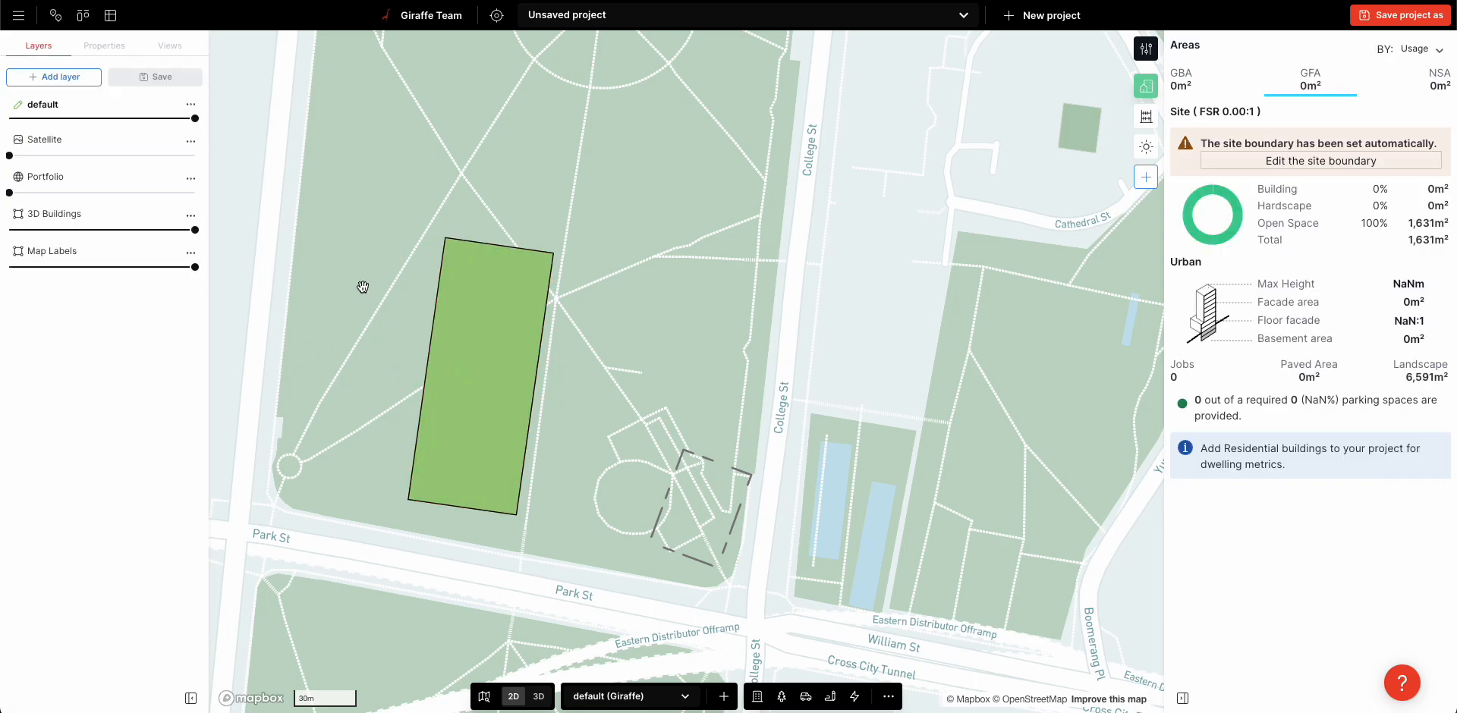
Draw a smaller rectangle about 60 m by 19 m along the west side of the green area
{"action": "scroll", "coordinate": [370, 273], "scroll_direction": "up", "scroll_amount": 5}
{"action": "key", "text": "r"}
{"action": "left_click", "coordinate": [482, 206]}
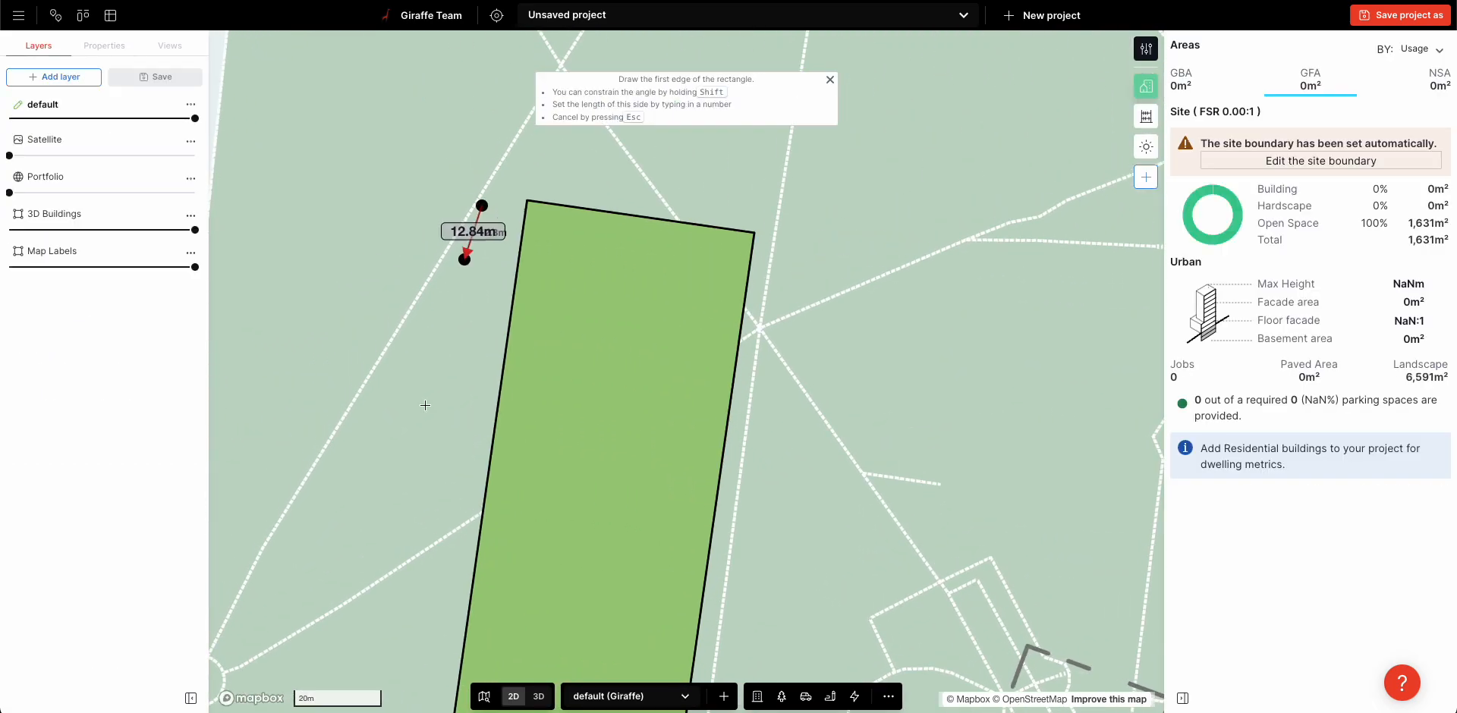
{"action": "left_click", "coordinate": [440, 466]}
{"action": "left_click", "coordinate": [365, 428]}
Switch to the 3D view and assign the Residential usage to the small rectangle
{"action": "key", "text": "3"}
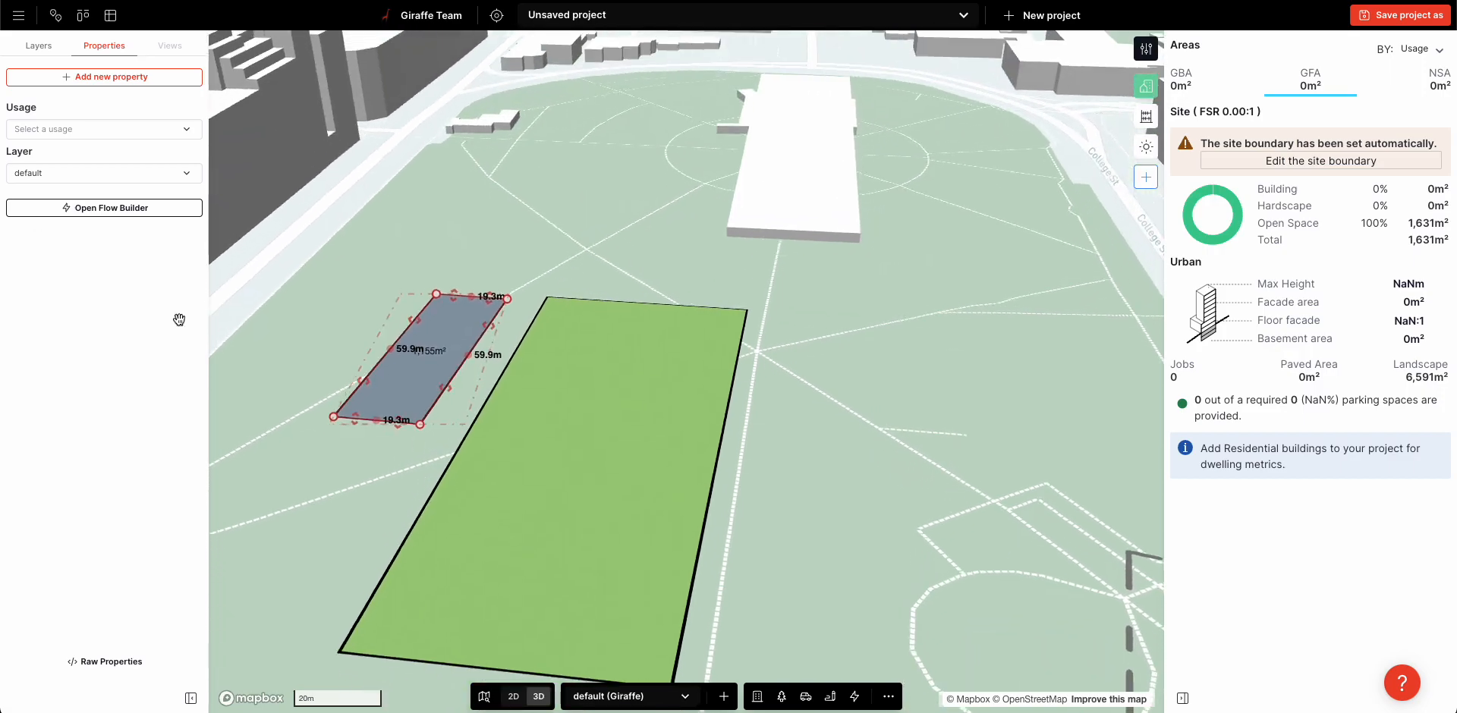
{"action": "left_click", "coordinate": [58, 131]}
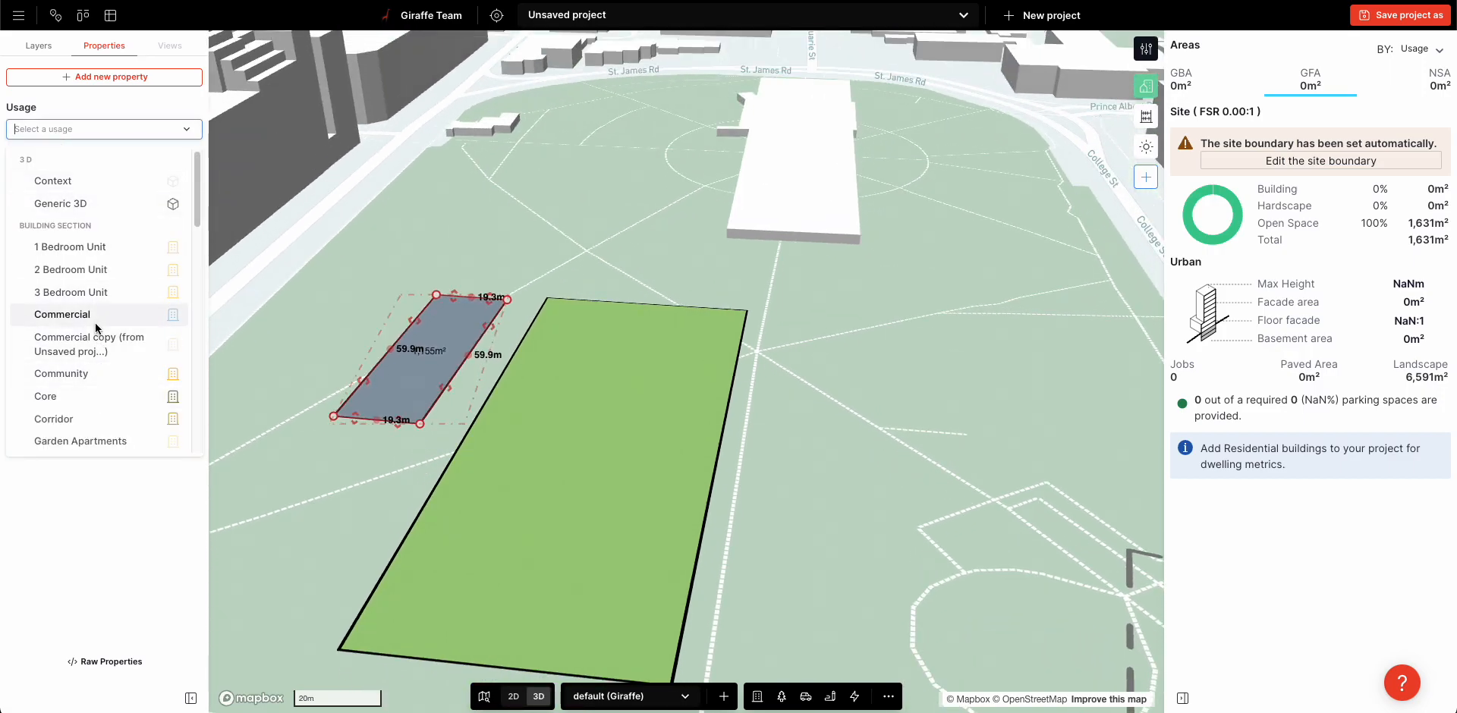
{"action": "type", "text": "re"}
{"action": "left_click", "coordinate": [60, 248]}
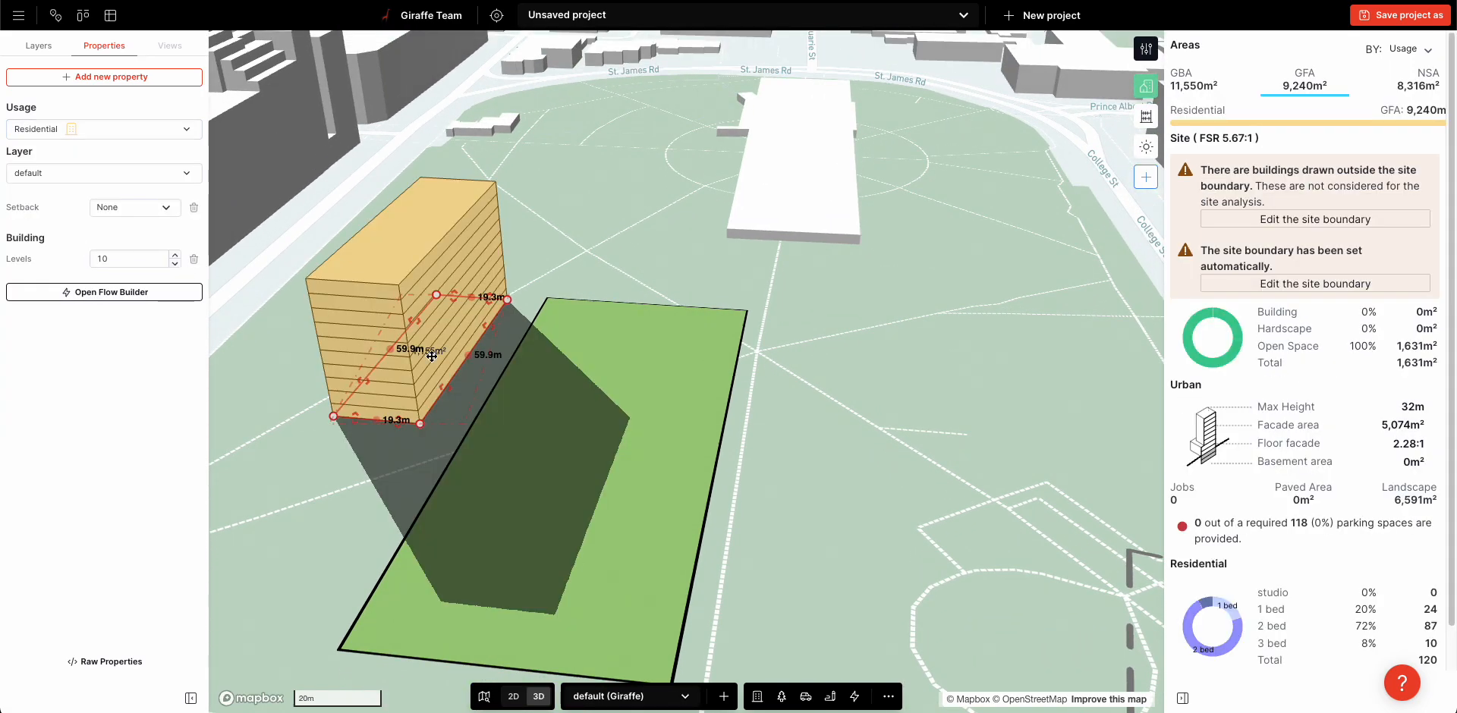
Reduce the residential building to five levels and adjust its footprint
{"action": "right_click_drag", "start_coordinate": [931, 402], "coordinate": [910, 400]}
{"action": "key", "text": "minus"}
{"action": "key", "text": "minus"}
Duplicate the residential block in place, reduce the copy to one level and narrow it to form a set-back top storey
{"action": "key", "text": "minus"}
{"action": "key", "text": "minus"}
{"action": "key", "text": "minus"}
{"action": "mouse_move", "coordinate": [476, 334]}
{"action": "left_mouse_down"}
{"action": "mouse_move", "coordinate": [489, 338]}
{"action": "mouse_move", "coordinate": [465, 331]}
{"action": "left_mouse_up"}
{"action": "key", "text": "ctrl+c"}
{"action": "key", "text": "ctrl+v"}
{"action": "key", "text": "minus"}
{"action": "key", "text": "minus"}
{"action": "key", "text": "minus"}
{"action": "key", "text": "minus"}
{"action": "right_click_drag", "start_coordinate": [433, 304], "coordinate": [450, 311]}
Enlarge the lower residential block's footprint to about 66.6 m by 23.8 m
{"action": "left_click", "coordinate": [432, 379]}
{"action": "left_click_drag", "start_coordinate": [412, 387], "coordinate": [393, 405]}
{"action": "left_click", "coordinate": [330, 246]}
{"action": "left_click_drag", "start_coordinate": [308, 431], "coordinate": [308, 441]}
Copy both stacked residential blocks and place the copy beside the original towards Park St, with a shorter footprint
{"action": "key", "text": "ctrl+a"}
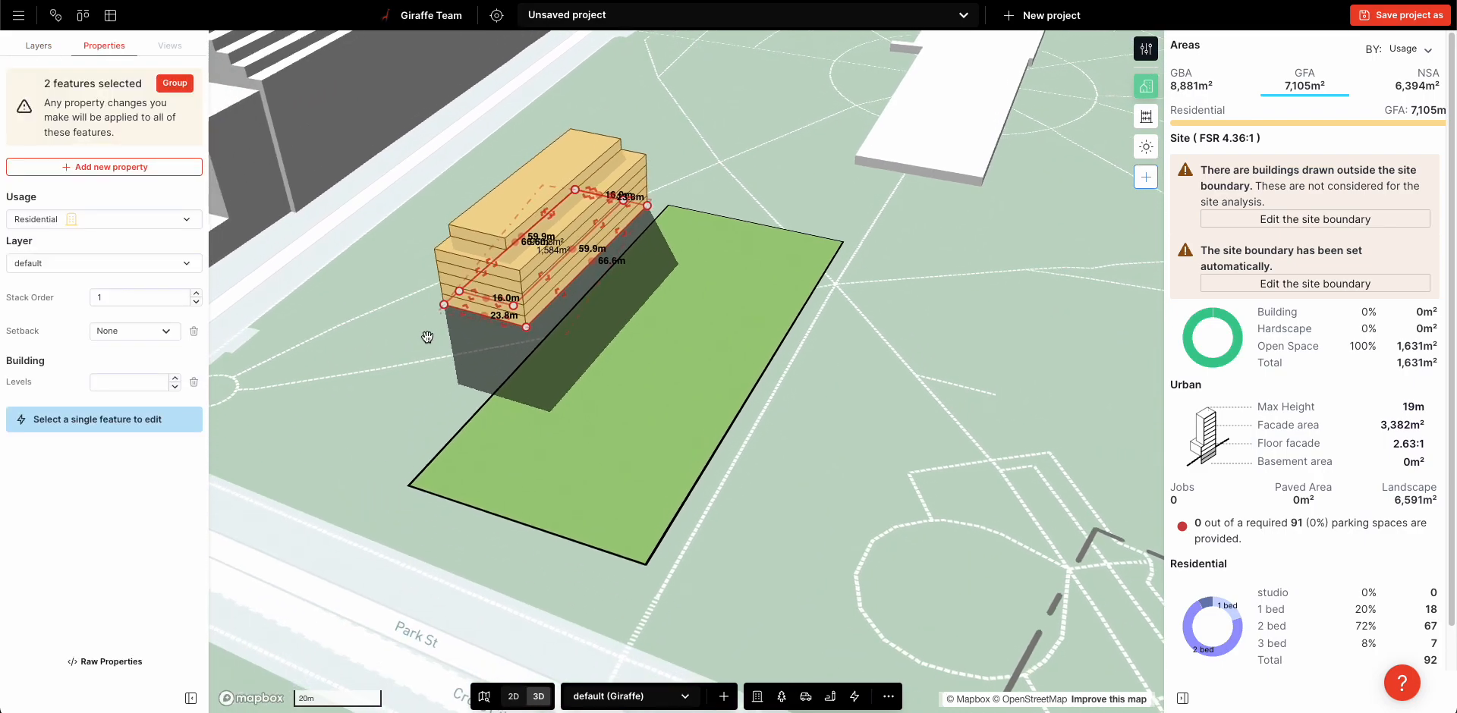
{"action": "key", "text": "ctrl+c"}
{"action": "key", "text": "ctrl+v"}
{"action": "left_click_drag", "start_coordinate": [494, 282], "coordinate": [292, 478]}
{"action": "left_click_drag", "start_coordinate": [280, 538], "coordinate": [300, 460]}
Lower the base blocks of both residential buildings to four levels each
{"action": "left_click", "coordinate": [247, 421]}
{"action": "left_click", "coordinate": [376, 472]}
{"action": "left_click", "coordinate": [377, 471]}
{"action": "key", "text": "4"}
{"action": "right_click_drag", "start_coordinate": [858, 506], "coordinate": [836, 483]}
{"action": "left_click", "coordinate": [694, 255]}
{"action": "key", "text": "minus"}
{"action": "left_click", "coordinate": [1011, 436]}
{"action": "right_click_drag", "start_coordinate": [977, 454], "coordinate": [920, 482]}
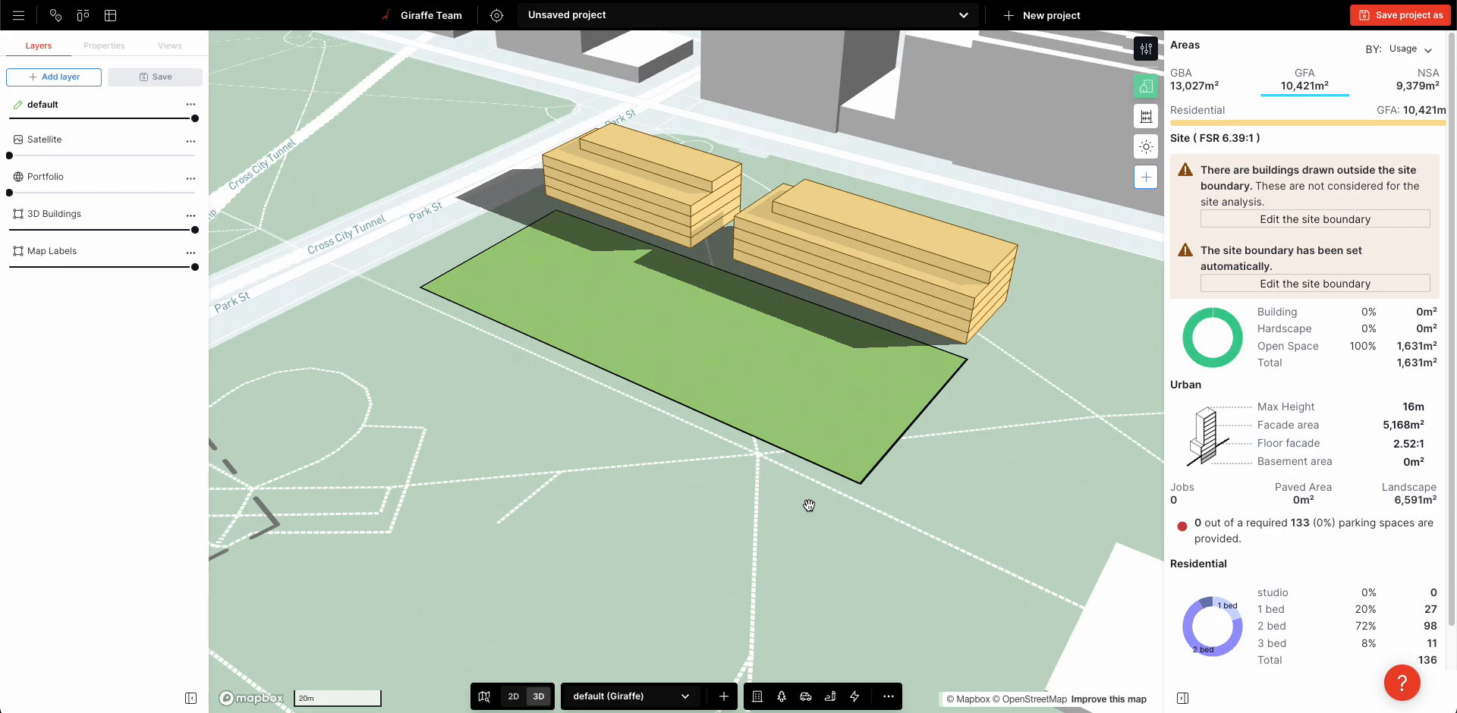
Delete the green landscape rectangle in front of the two buildings
{"action": "left_click", "coordinate": [590, 255]}
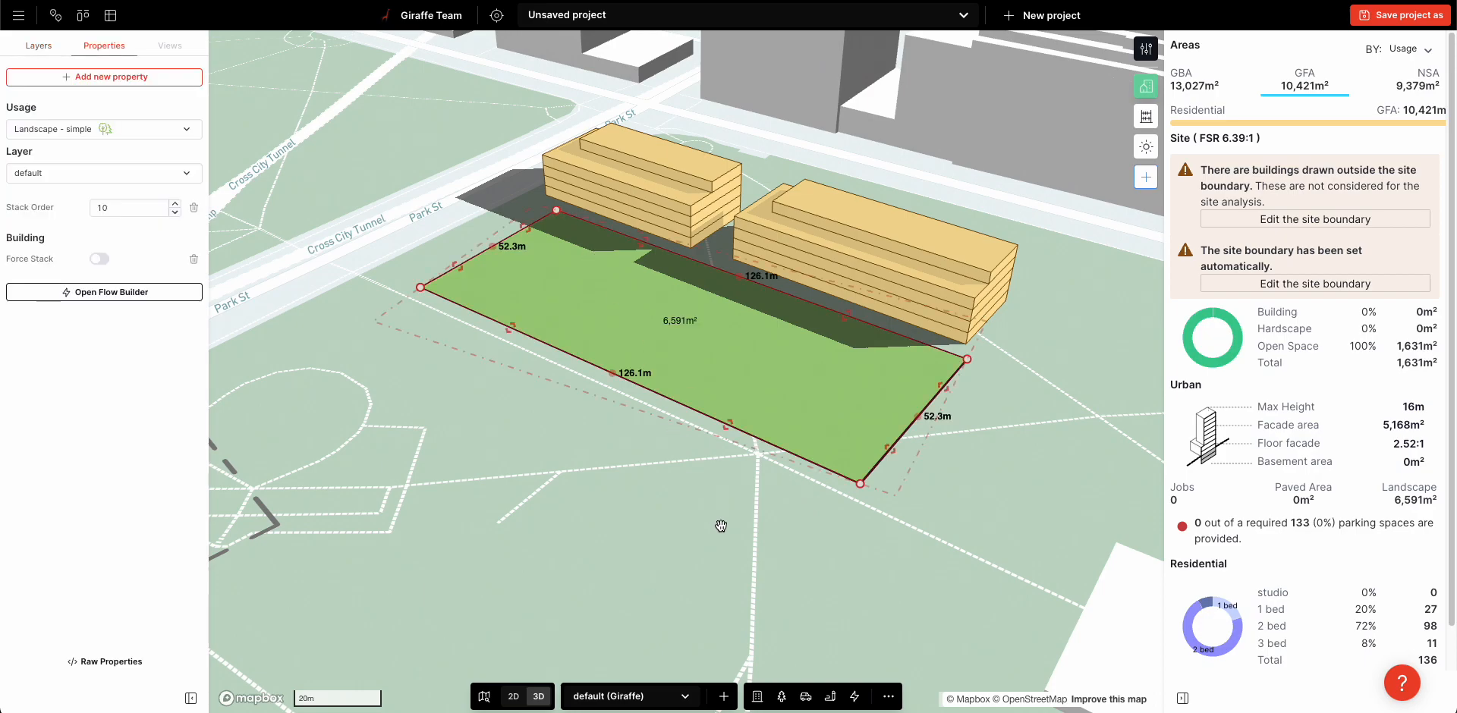
{"action": "left_click", "coordinate": [854, 697]}
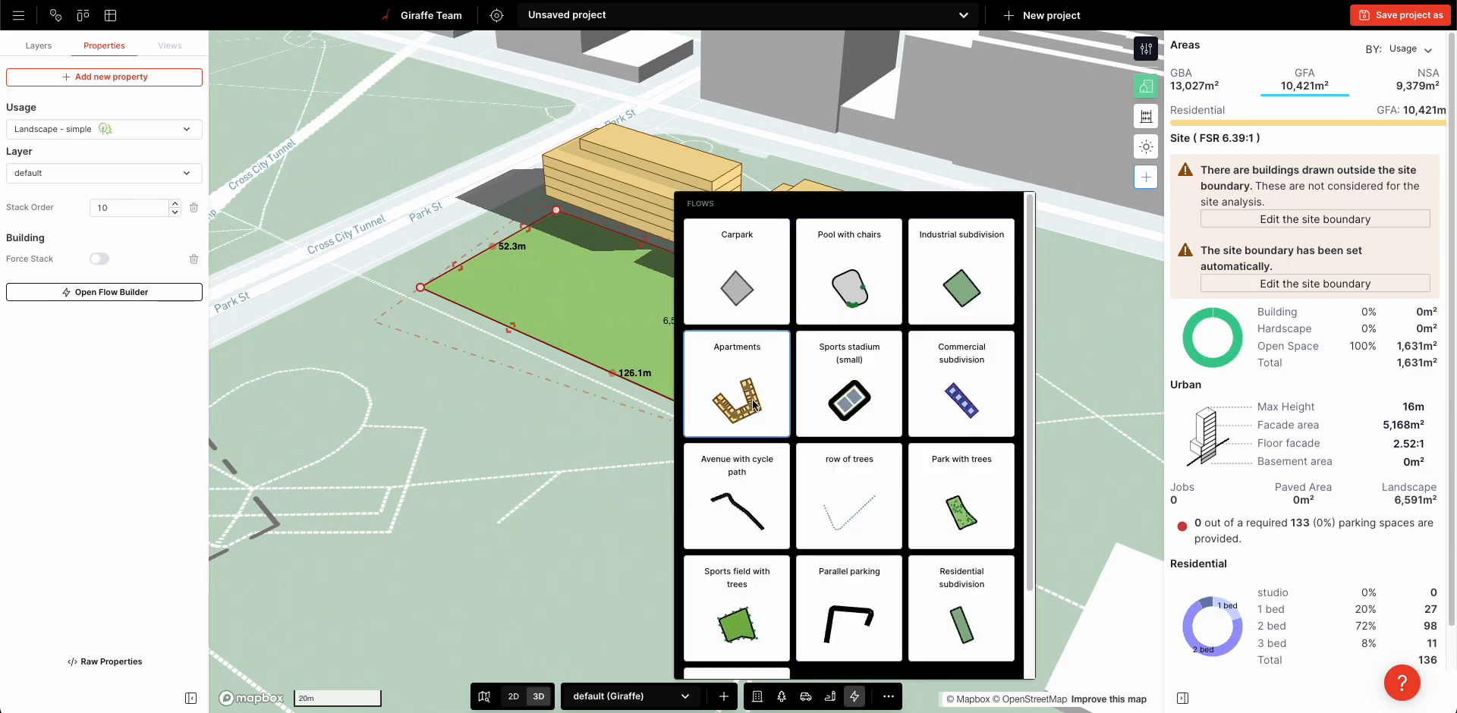
{"action": "left_click", "coordinate": [753, 521]}
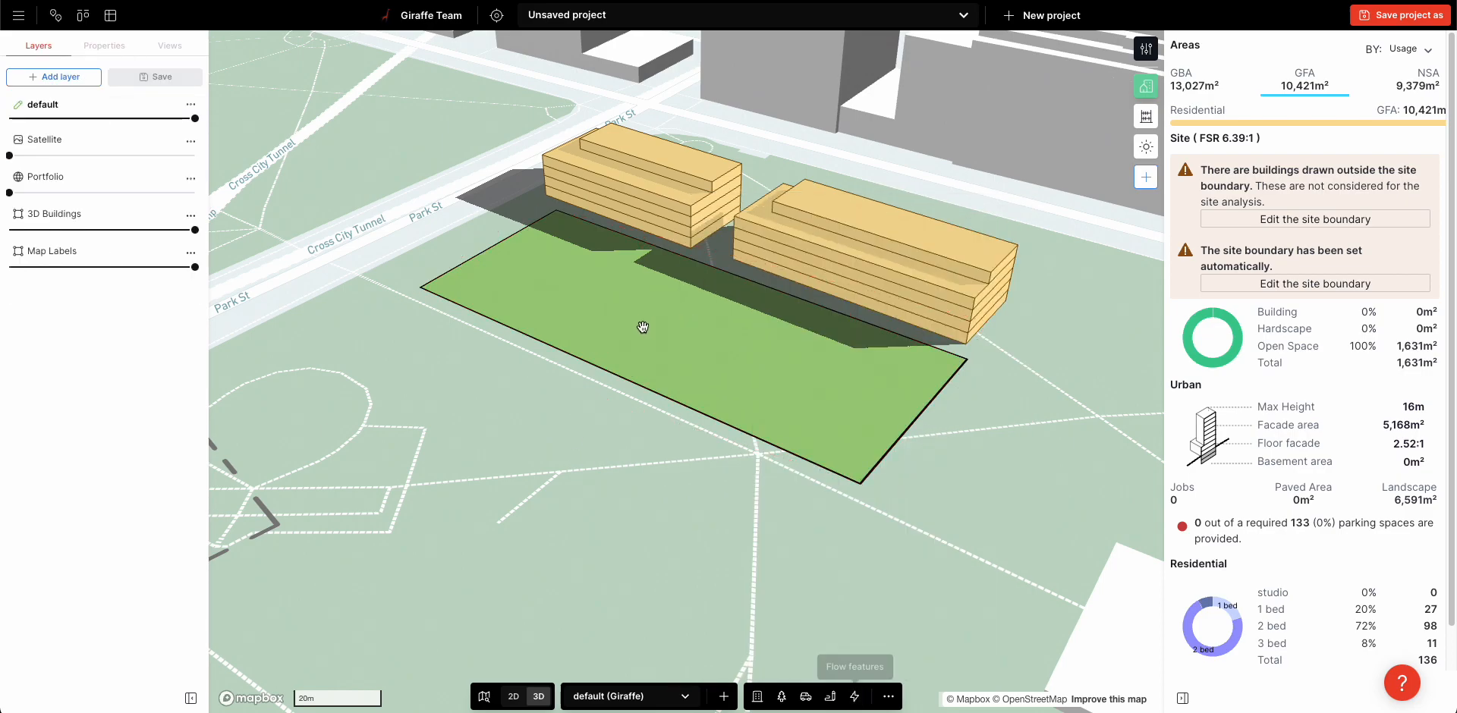
{"action": "key", "text": "Delete"}
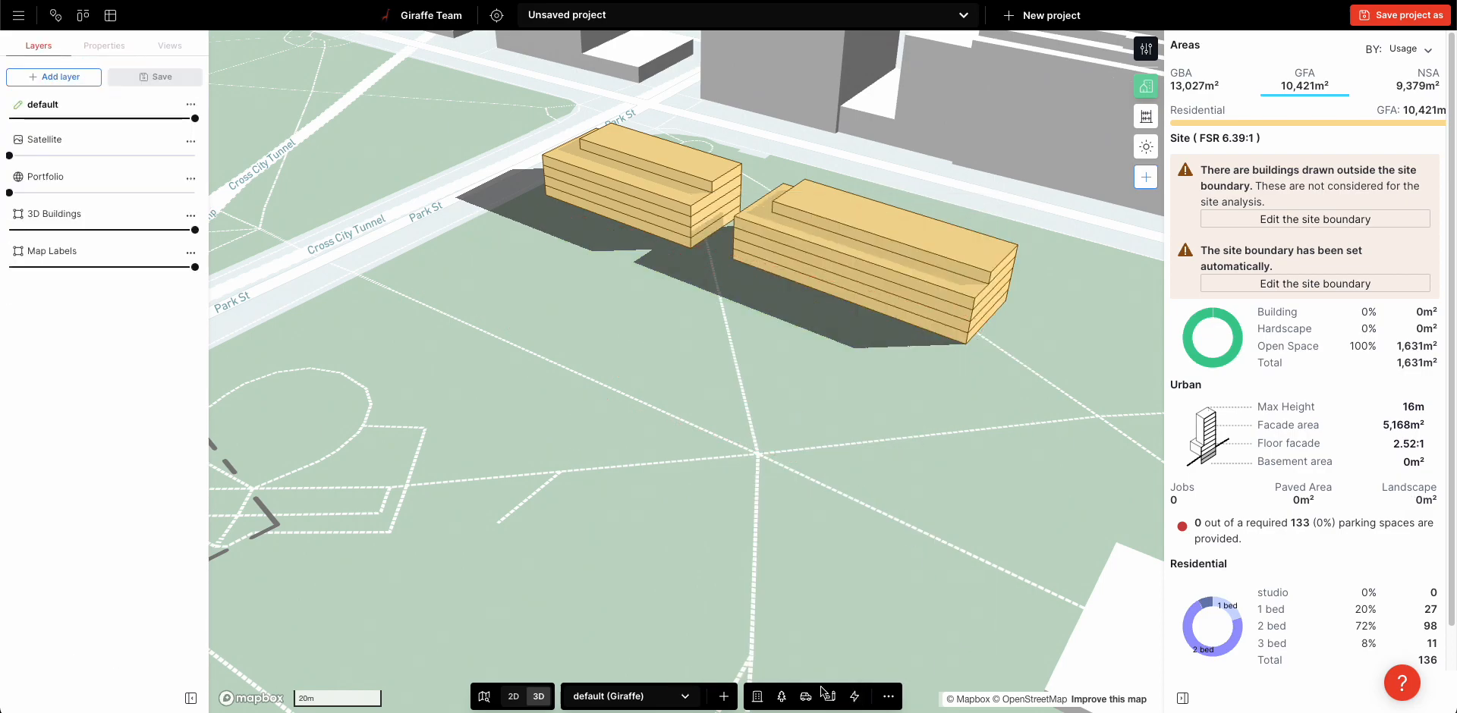
Draw a Park with trees flow rectangle, about 125 m by 51 m, in front of the two residential buildings
{"action": "left_click", "coordinate": [852, 696]}
{"action": "left_click", "coordinate": [960, 496]}
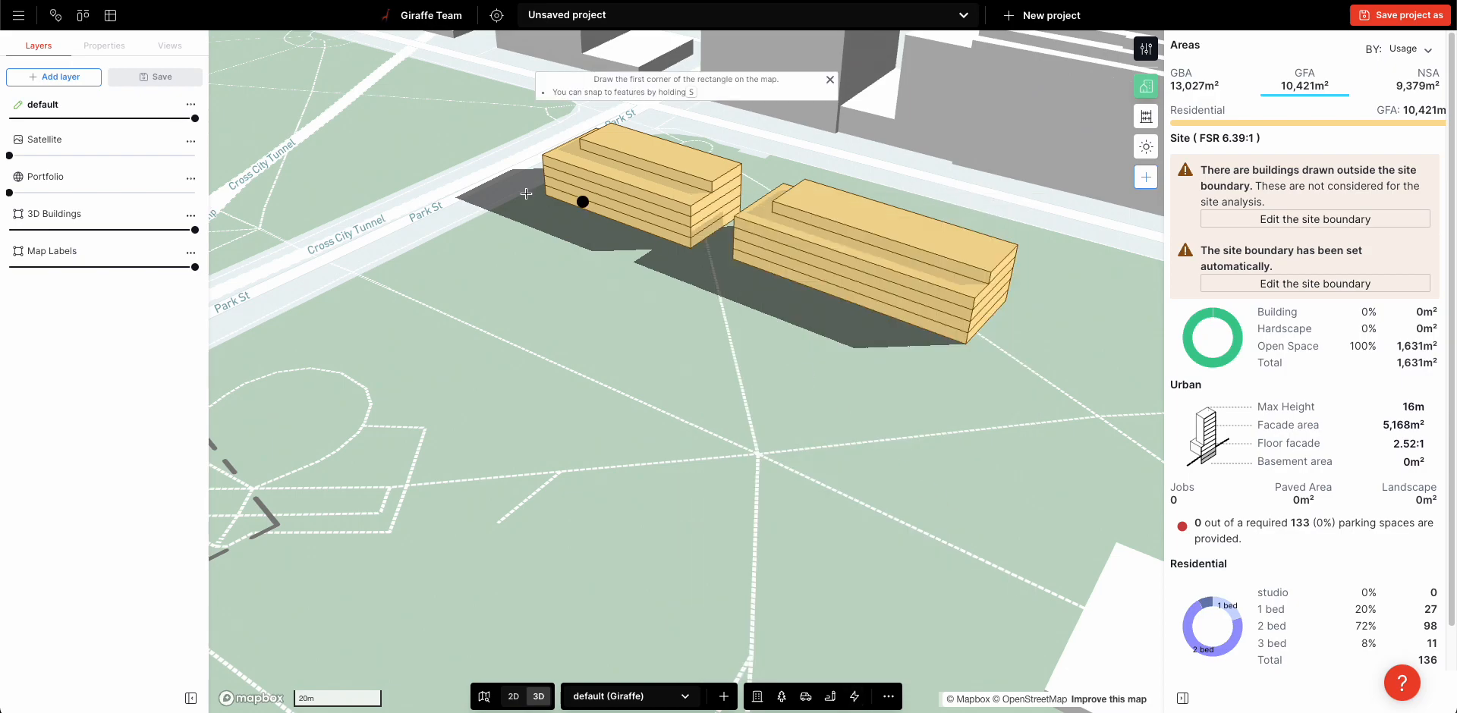
{"action": "left_click", "coordinate": [541, 205]}
{"action": "left_click", "coordinate": [937, 354]}
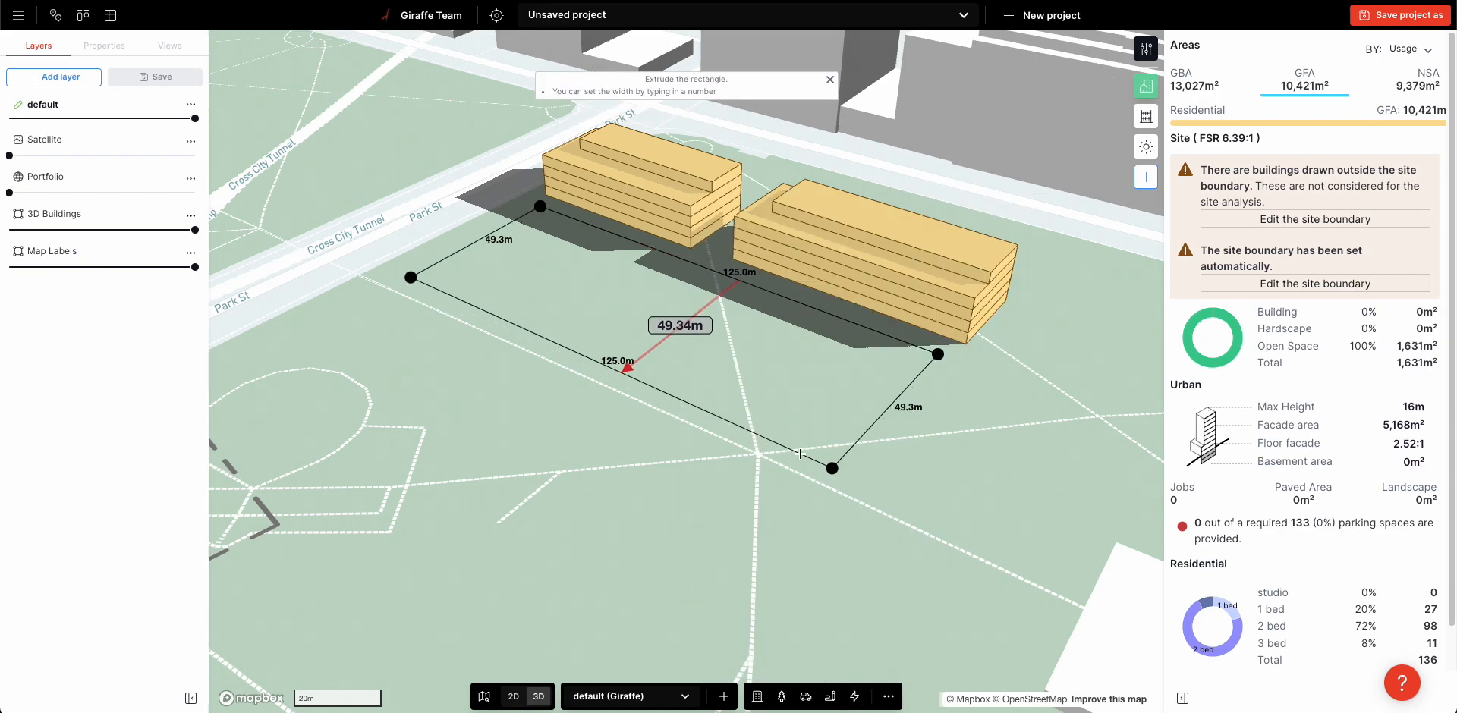
{"action": "left_click", "coordinate": [799, 454]}
{"action": "left_click_drag", "start_coordinate": [501, 319], "coordinate": [495, 327]}
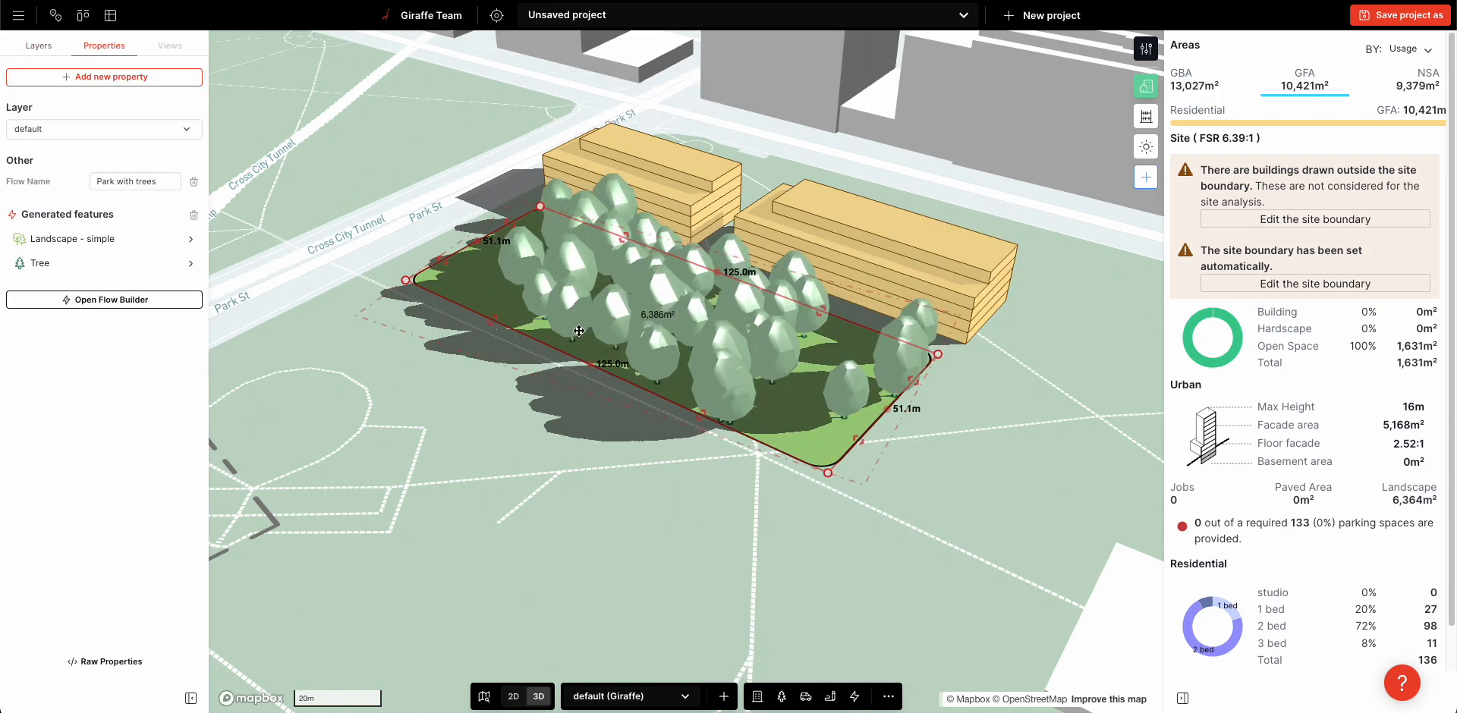
Set the park's Tree random fill to a count of 23 and the seed text to "dadsf"
{"action": "right_click_drag", "start_coordinate": [472, 373], "coordinate": [535, 413]}
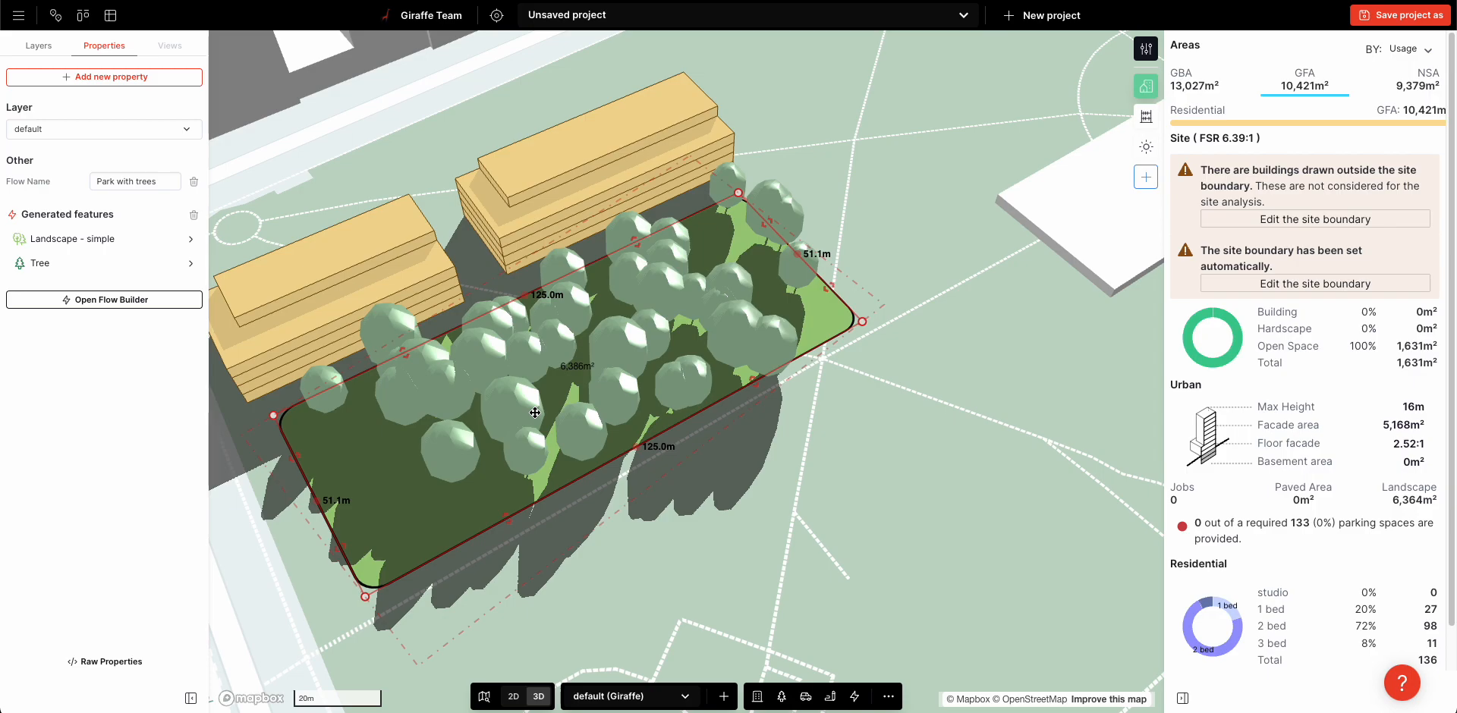
{"action": "left_click", "coordinate": [62, 263]}
{"action": "left_click", "coordinate": [120, 96]}
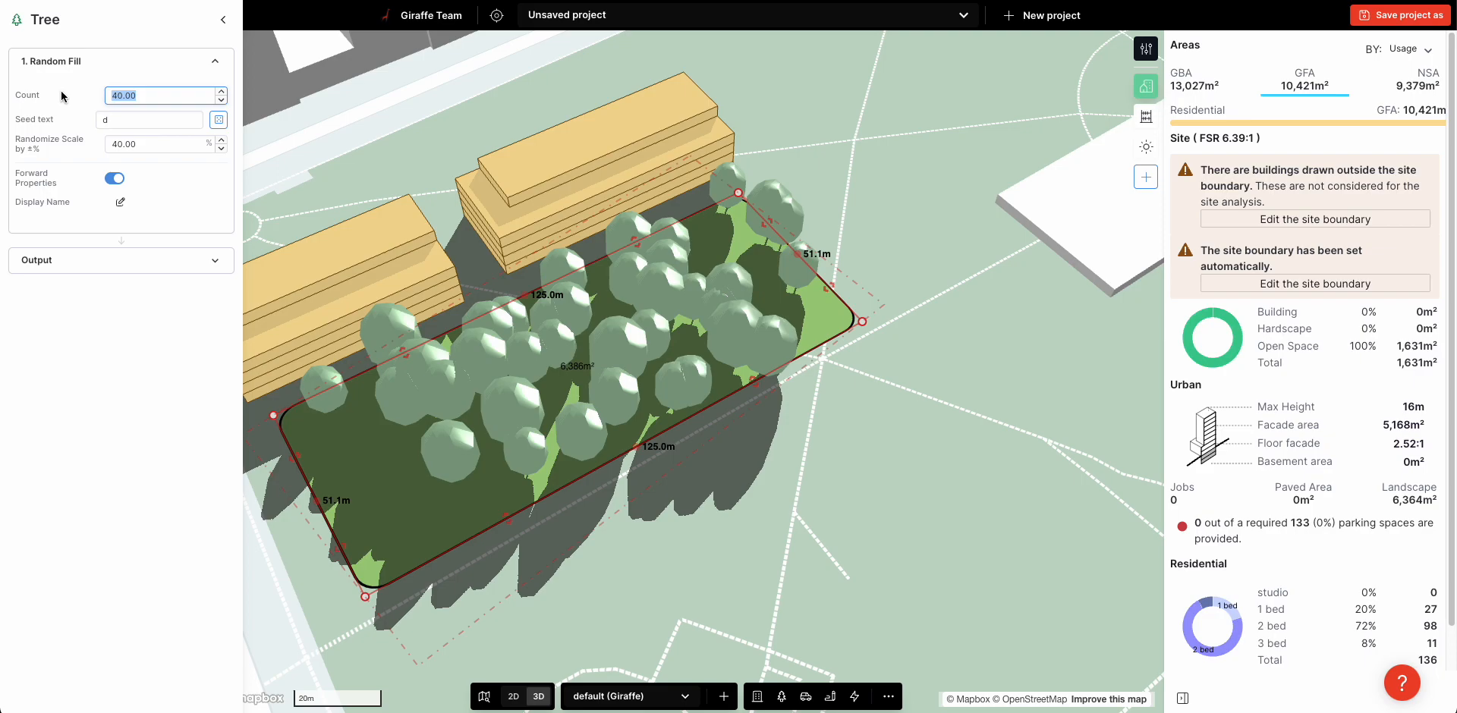
{"action": "type", "text": "23"}
{"action": "left_click", "coordinate": [131, 145]}
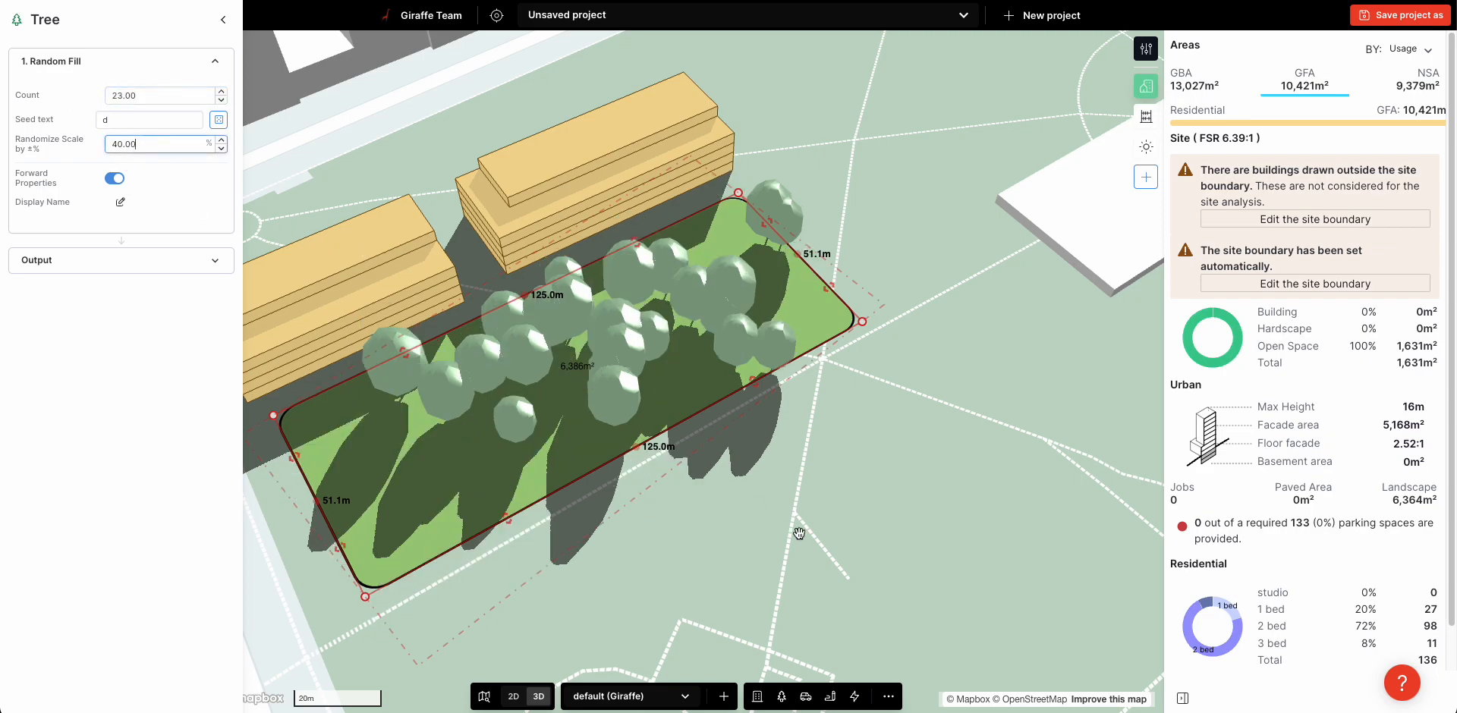
{"action": "left_click", "coordinate": [146, 123]}
{"action": "type", "text": "adsf"}
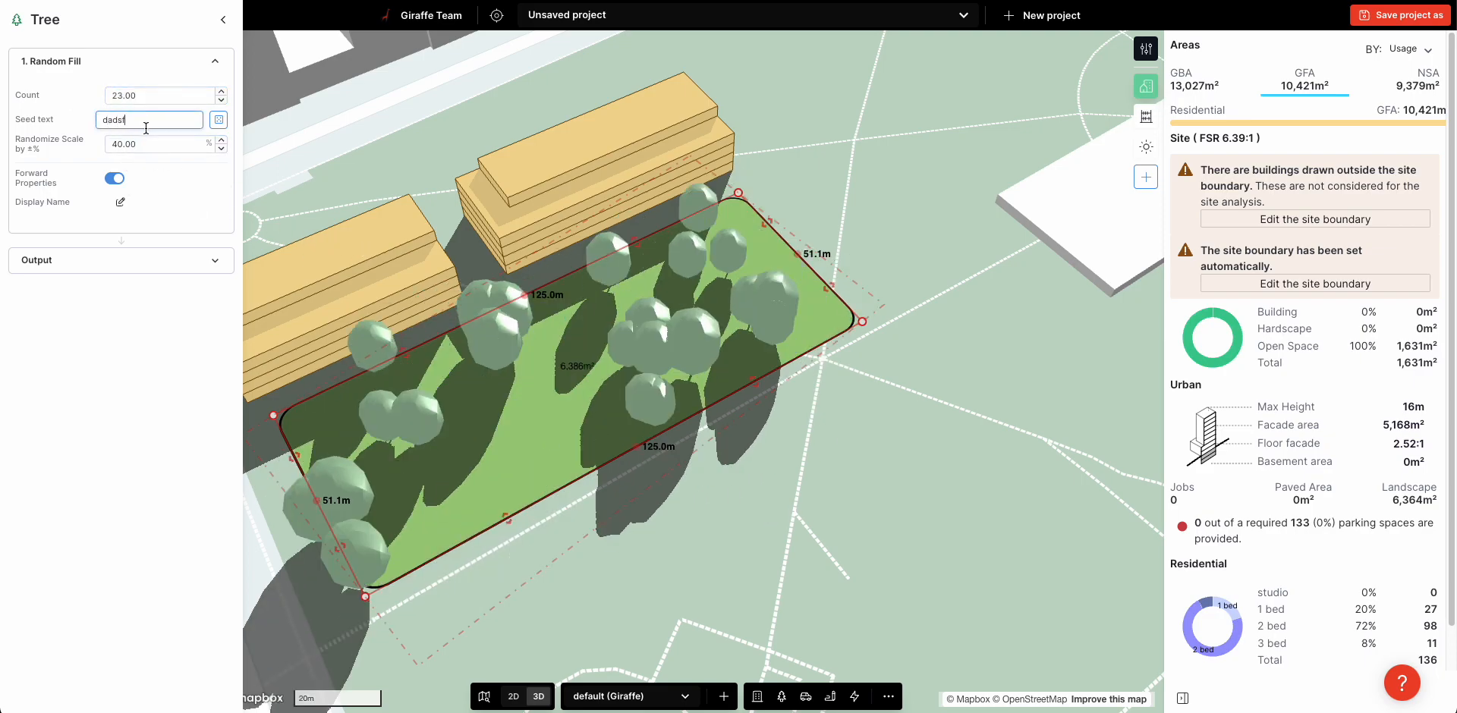
Widen the park with trees to about 53.5 m by moving its long outer edge, and close its editing
{"action": "left_click_drag", "start_coordinate": [507, 521], "coordinate": [517, 537]}
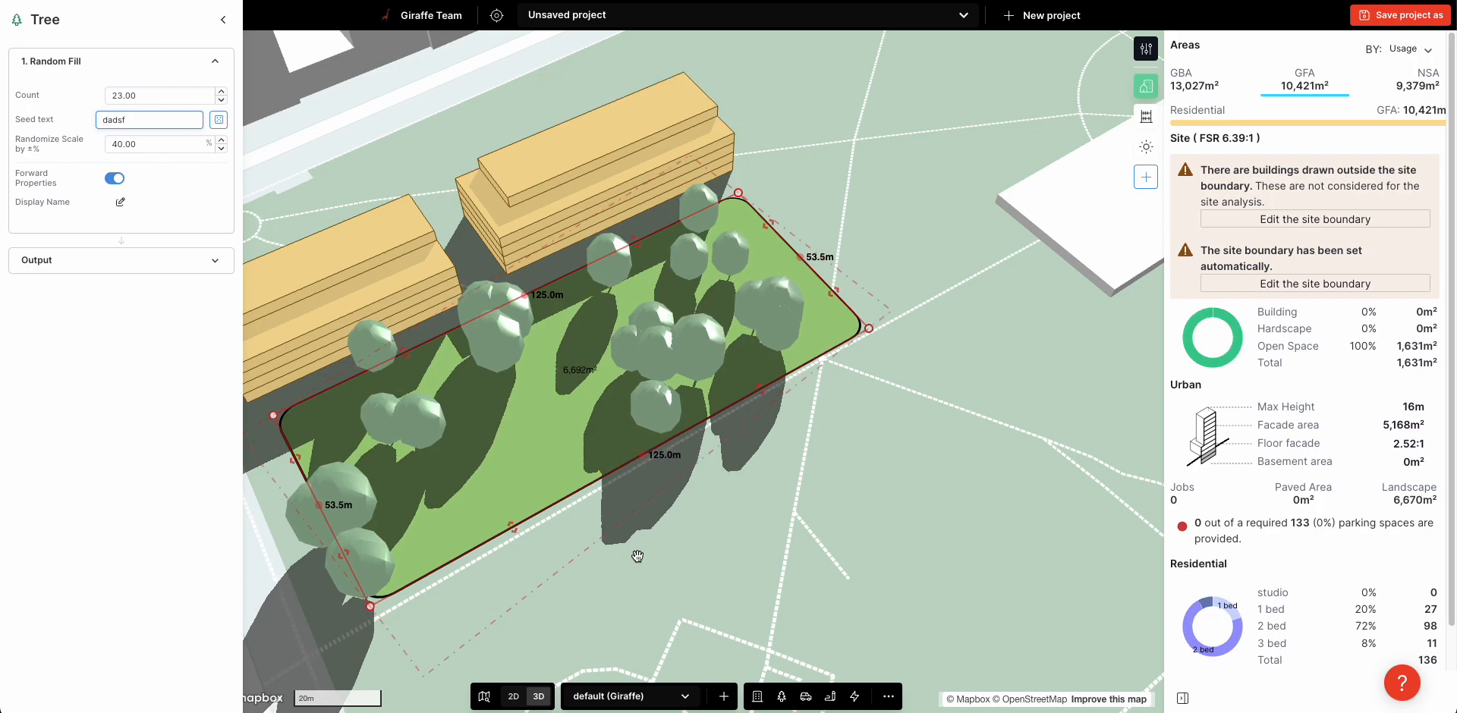
{"action": "right_click_drag", "start_coordinate": [757, 478], "coordinate": [772, 413]}
{"action": "key", "text": "Escape"}
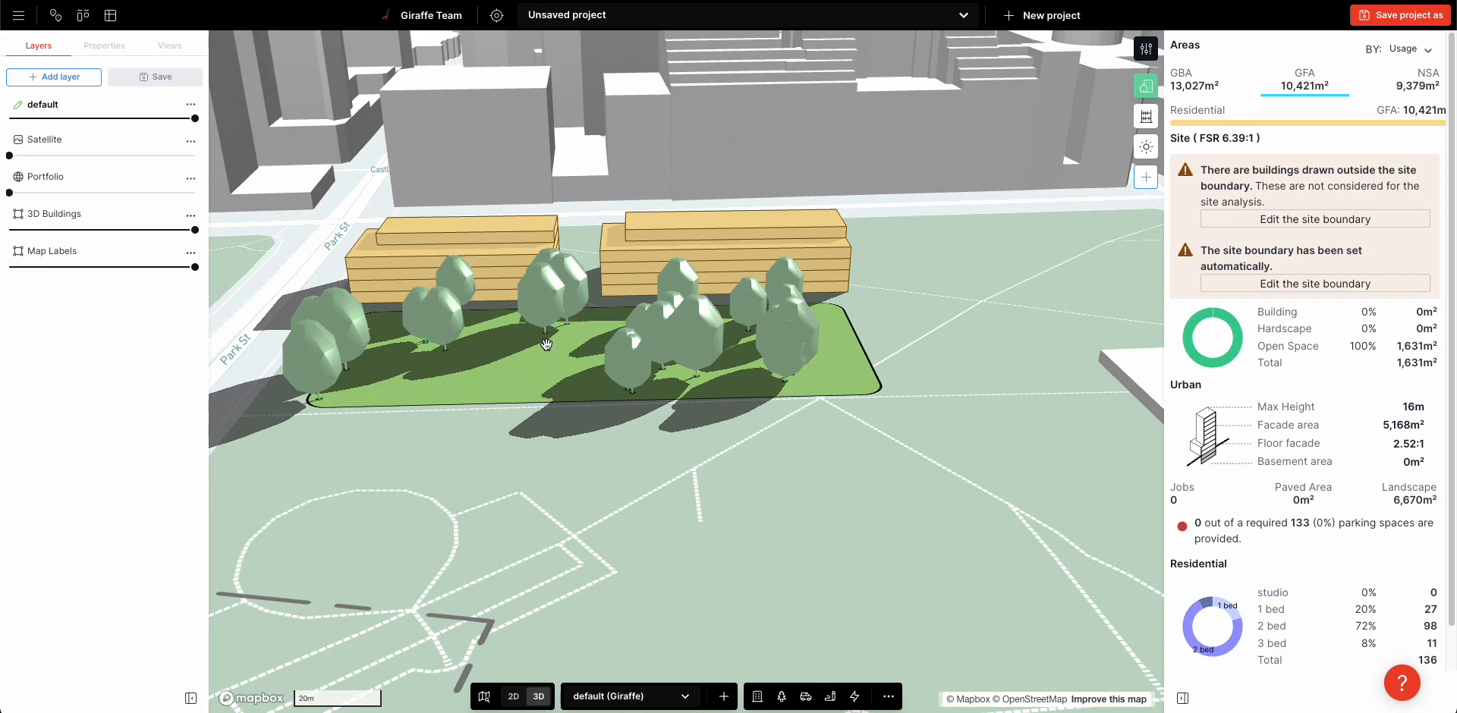
{"action": "scroll", "coordinate": [545, 344], "scroll_direction": "up", "scroll_amount": 5}
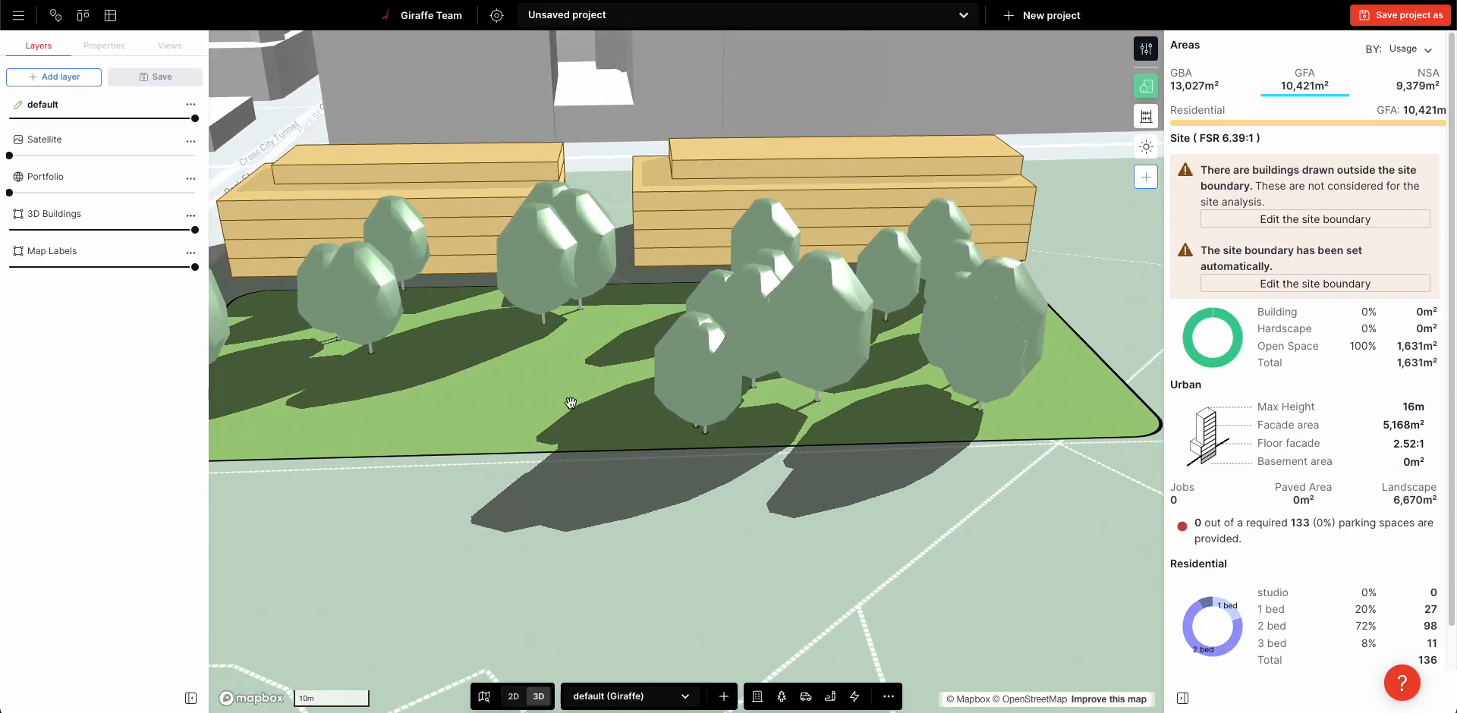
{"action": "left_click", "coordinate": [578, 394]}
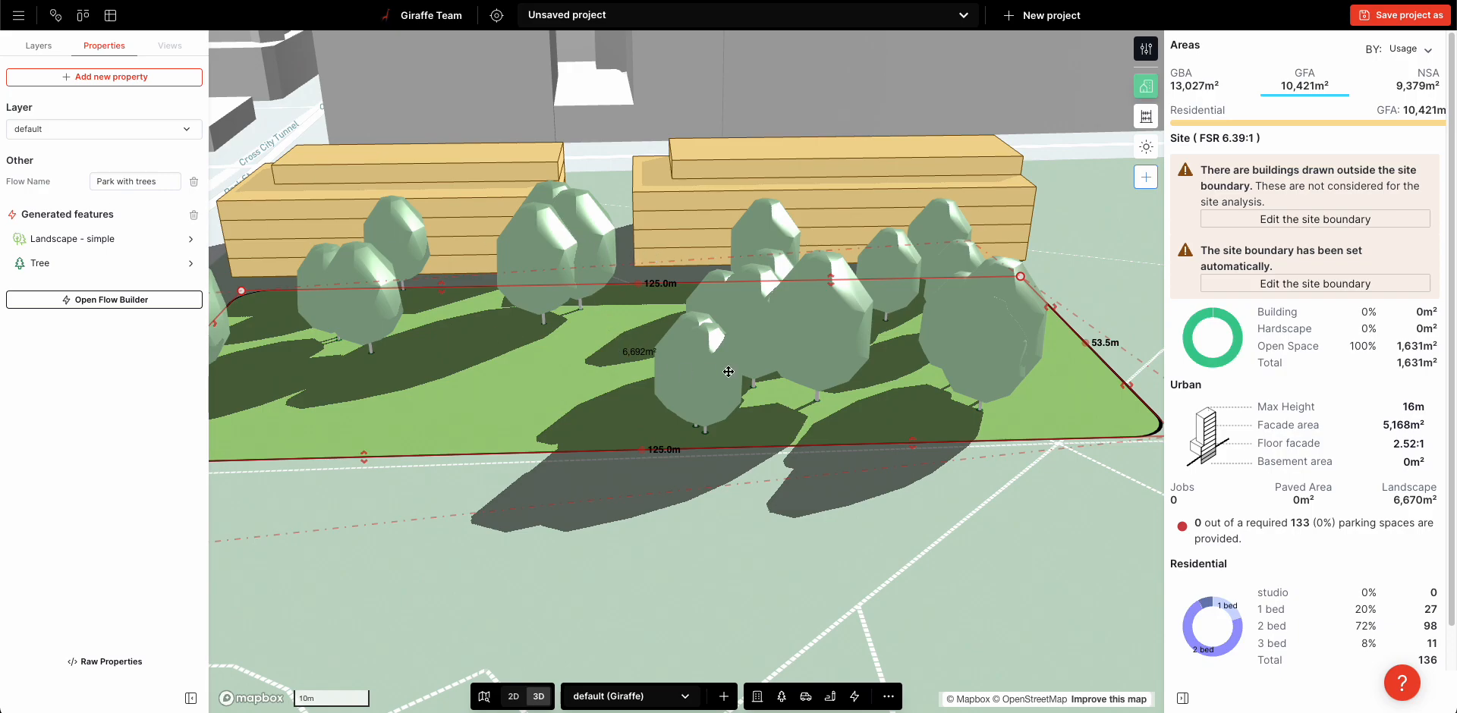
{"action": "right_click_drag", "start_coordinate": [697, 305], "coordinate": [707, 328]}
{"action": "scroll", "coordinate": [707, 328], "scroll_direction": "down", "scroll_amount": 3}
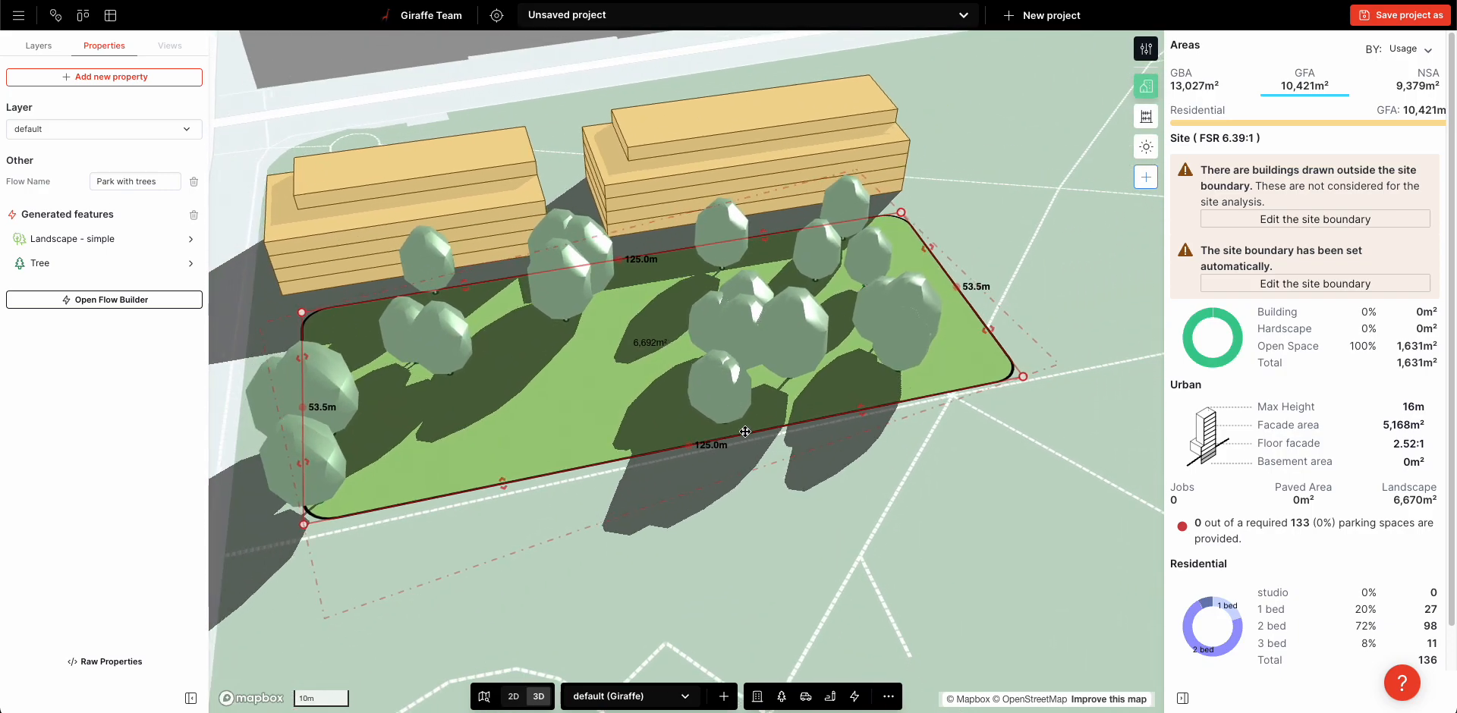
{"action": "left_click", "coordinate": [744, 446]}
{"action": "left_click_drag", "start_coordinate": [790, 483], "coordinate": [787, 470]}
Draw an Avenue with cycle path flow about 413 m long from Park St past the tree park to St James Rd
{"action": "left_click", "coordinate": [855, 695]}
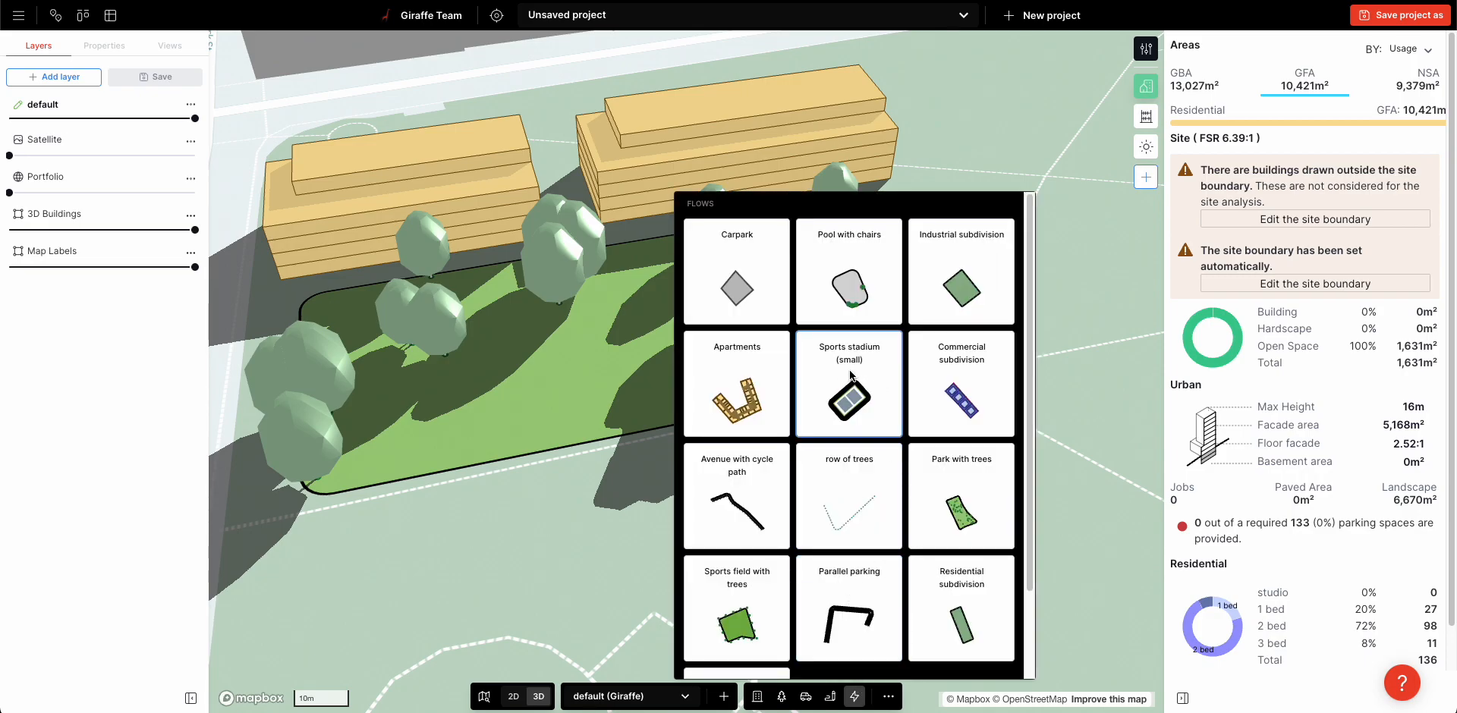
{"action": "scroll", "coordinate": [798, 399], "scroll_direction": "down", "scroll_amount": 1}
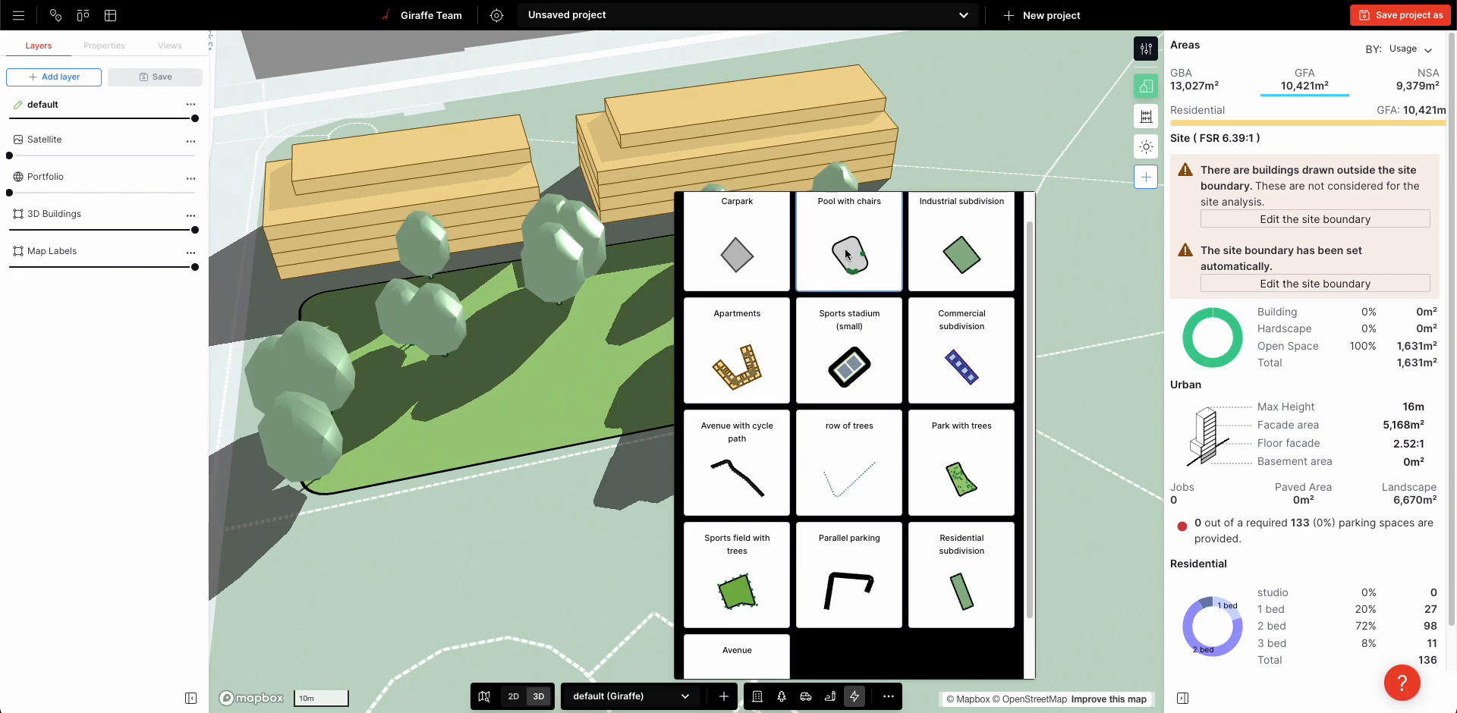
{"action": "left_click", "coordinate": [752, 464]}
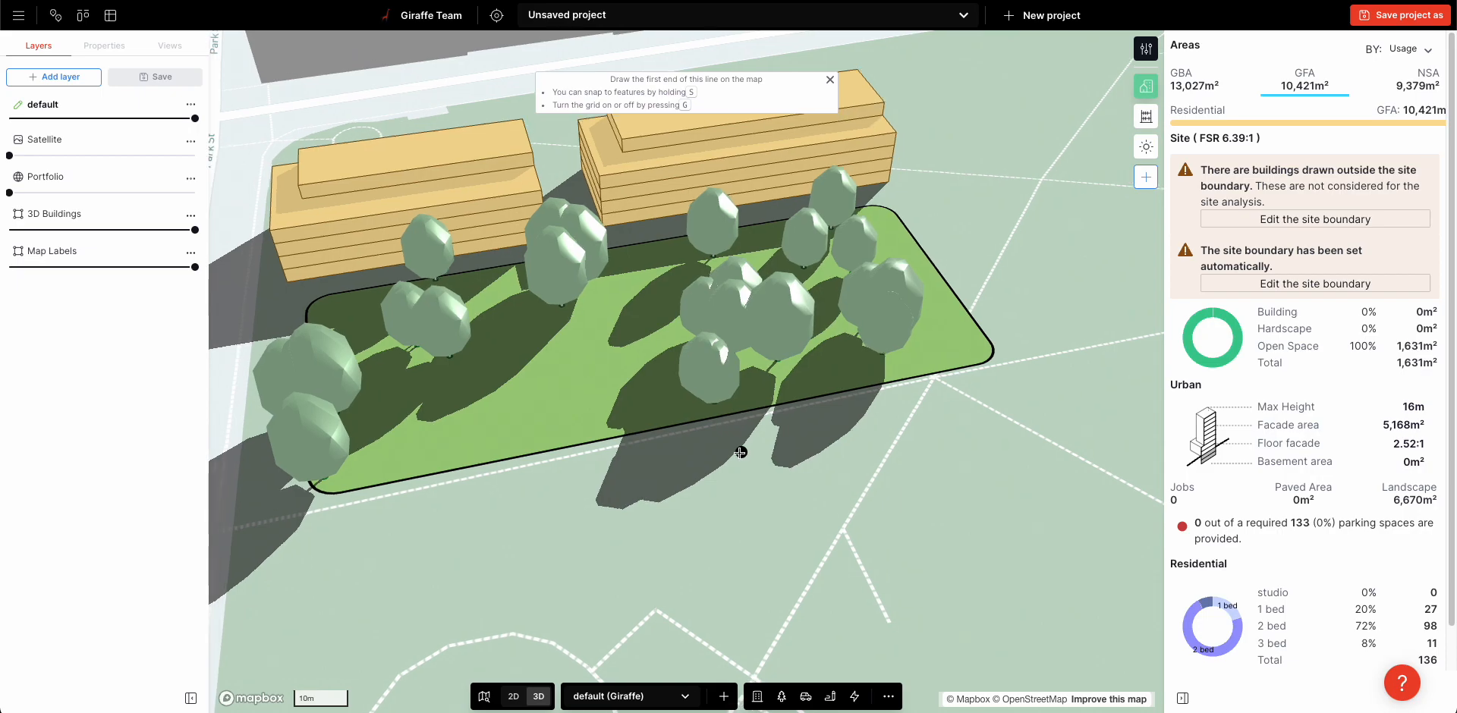
{"action": "left_click", "coordinate": [301, 551]}
{"action": "scroll", "coordinate": [304, 550], "scroll_direction": "down", "scroll_amount": 3}
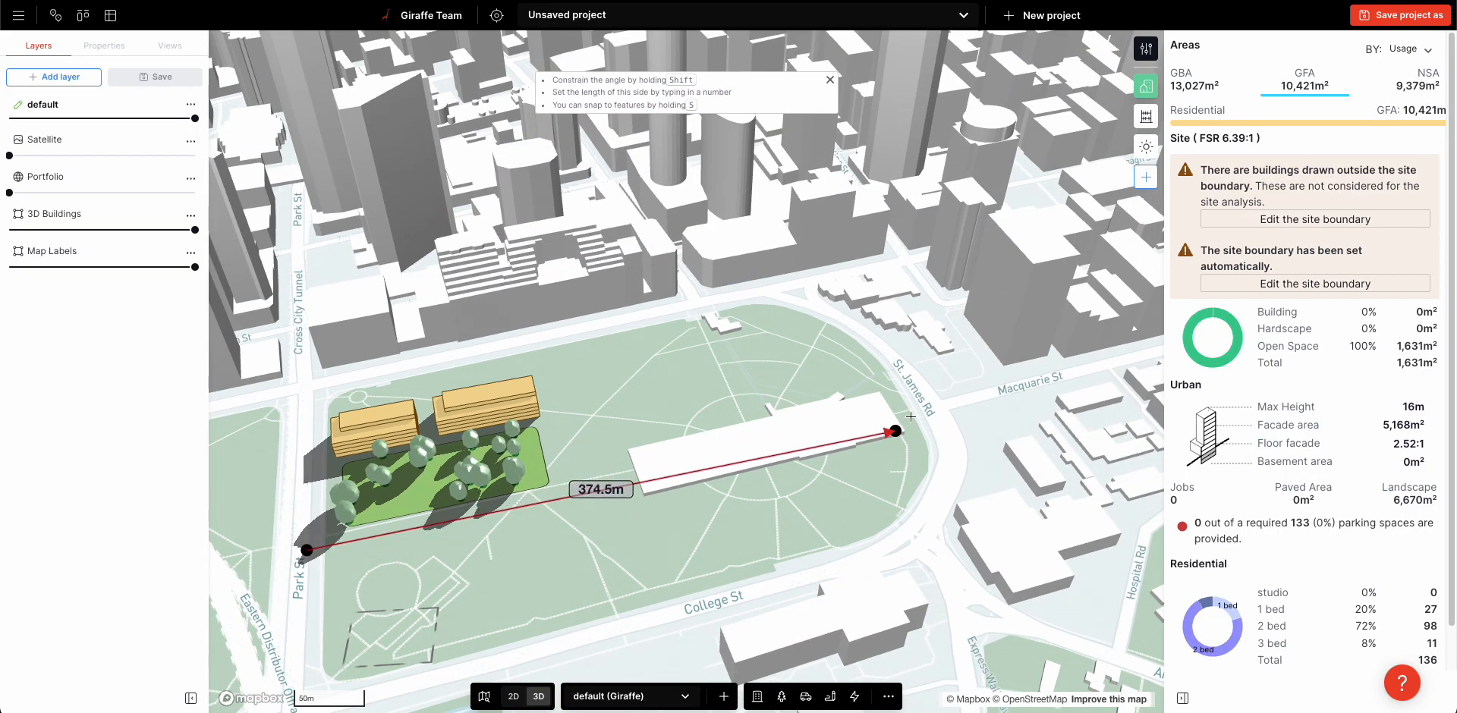
{"action": "double_click", "coordinate": [940, 408]}
{"action": "scroll", "coordinate": [357, 583], "scroll_direction": "up", "scroll_amount": 5}
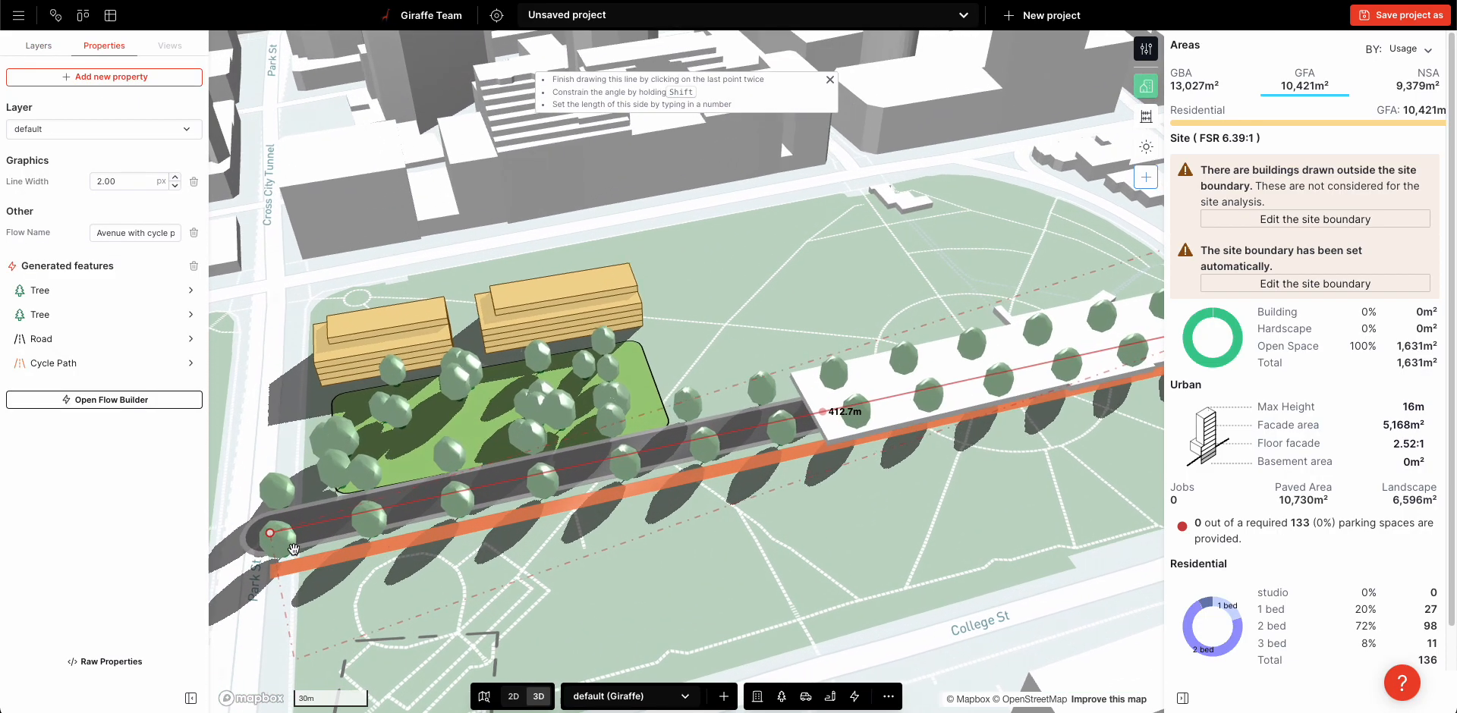
Shift the avenue's Park St end slightly away from the tree park and deselect the avenue
{"action": "left_click_drag", "start_coordinate": [271, 529], "coordinate": [269, 541]}
{"action": "left_click", "coordinate": [824, 414]}
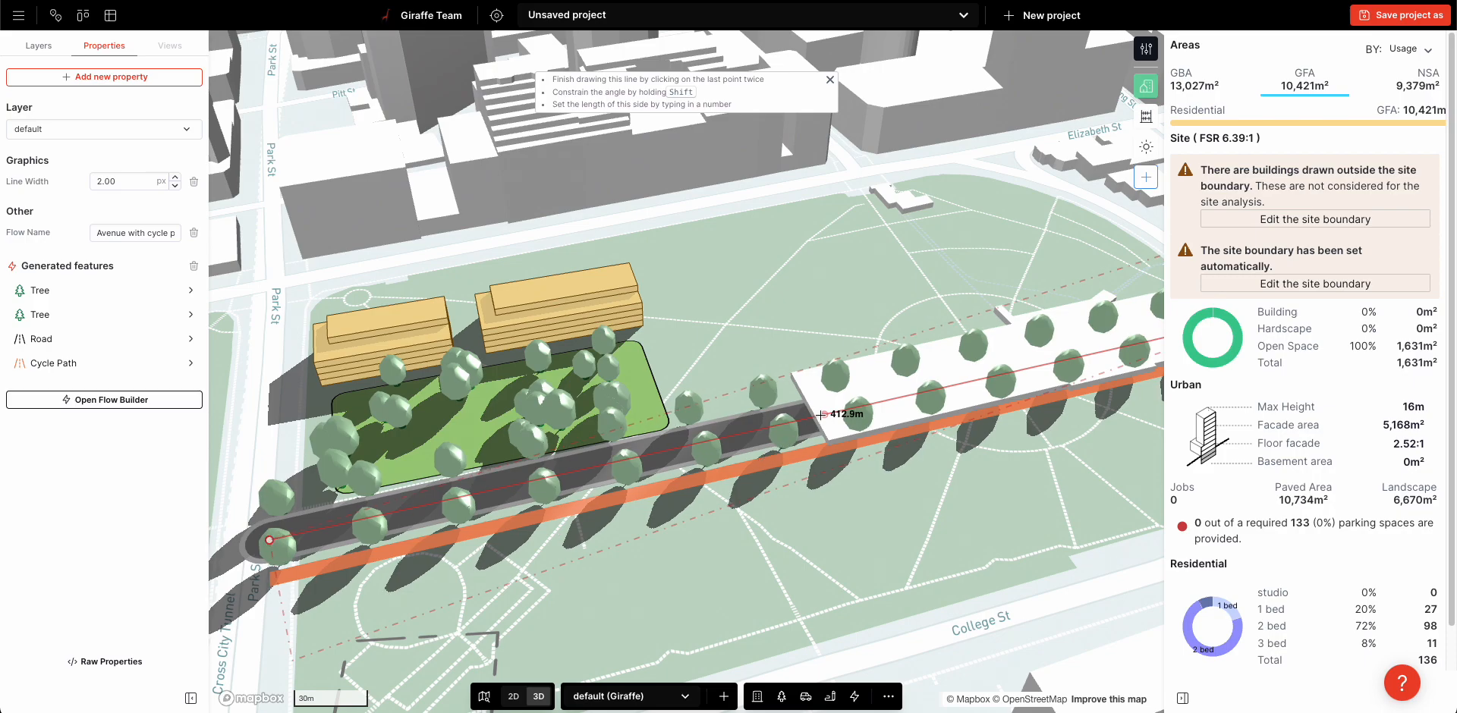
{"action": "right_click_drag", "start_coordinate": [560, 538], "coordinate": [617, 556]}
{"action": "left_click", "coordinate": [758, 560]}
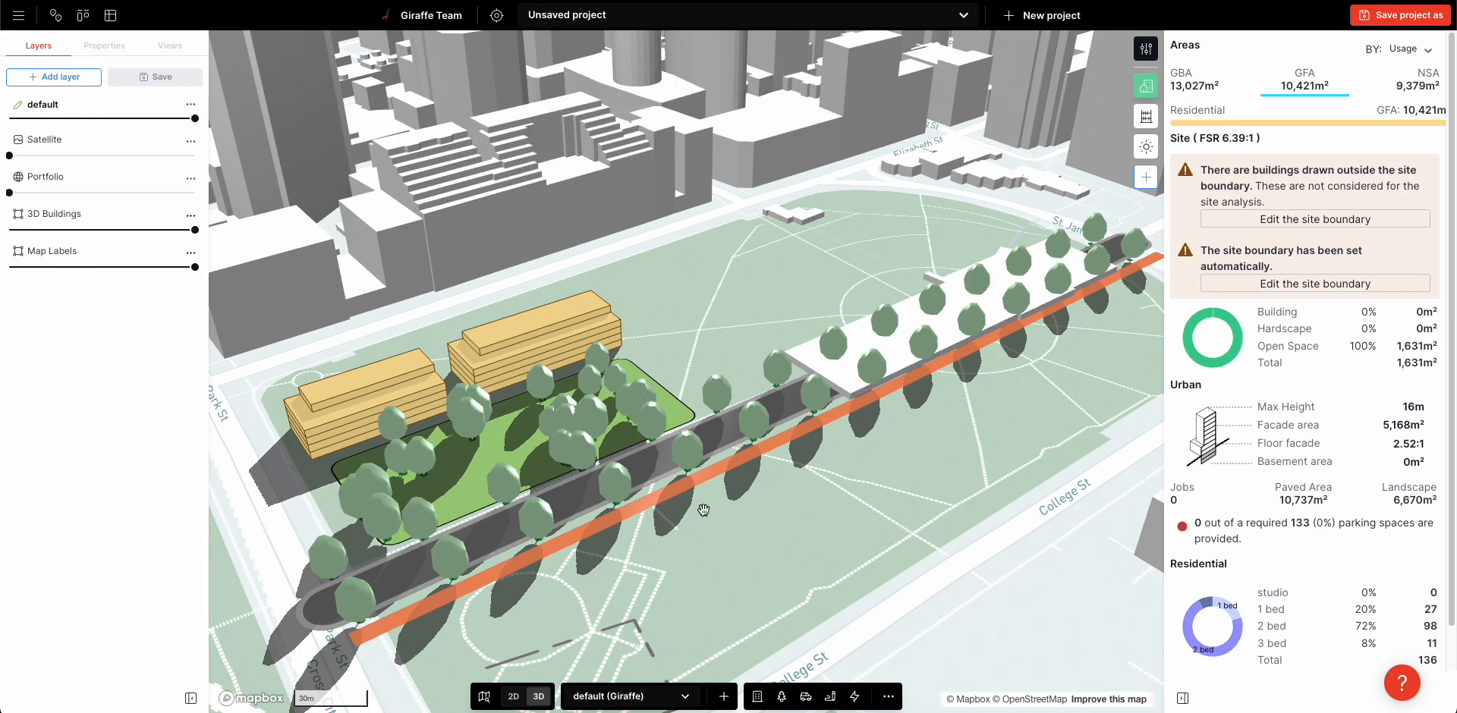
Hide the 3D Buildings layer and open the facade 2 project in the design library
{"action": "left_click_drag", "start_coordinate": [67, 231], "coordinate": [9, 229]}
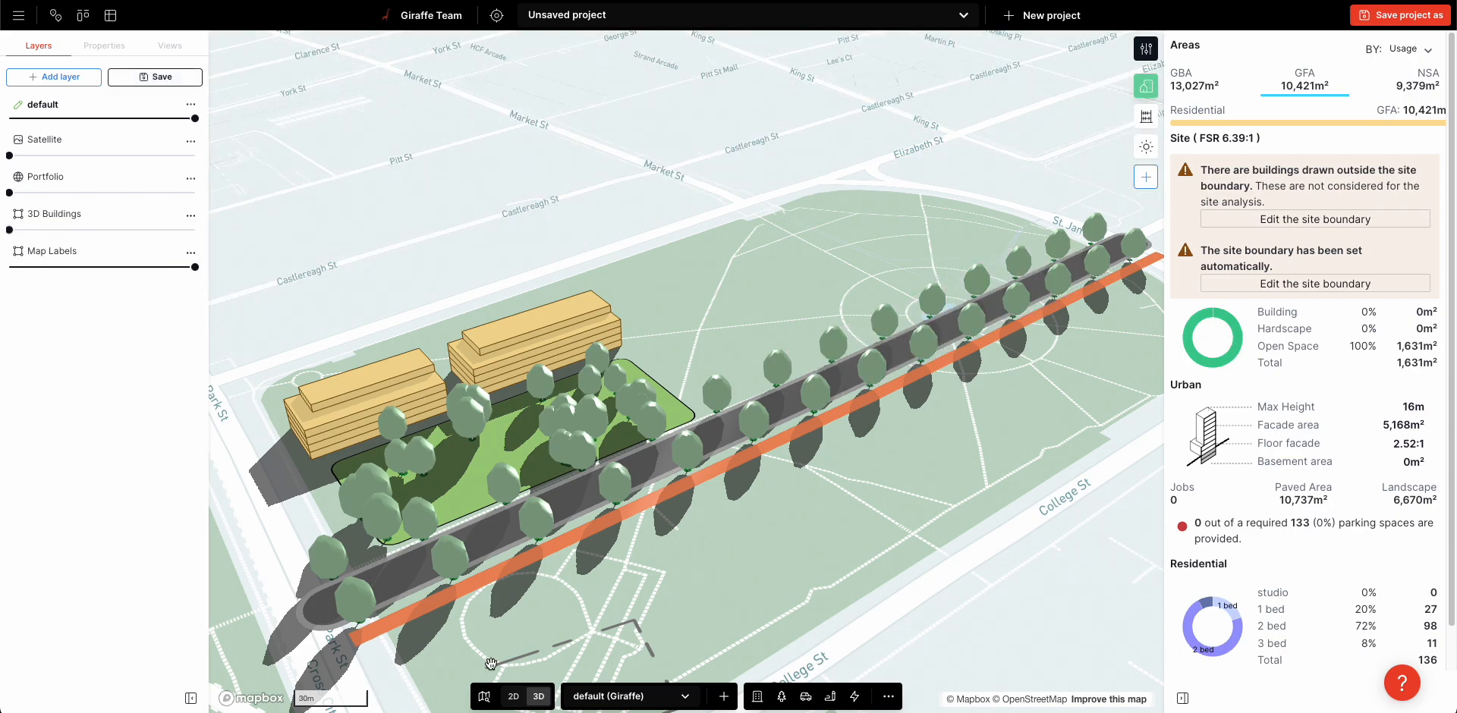
{"action": "left_click", "coordinate": [886, 698]}
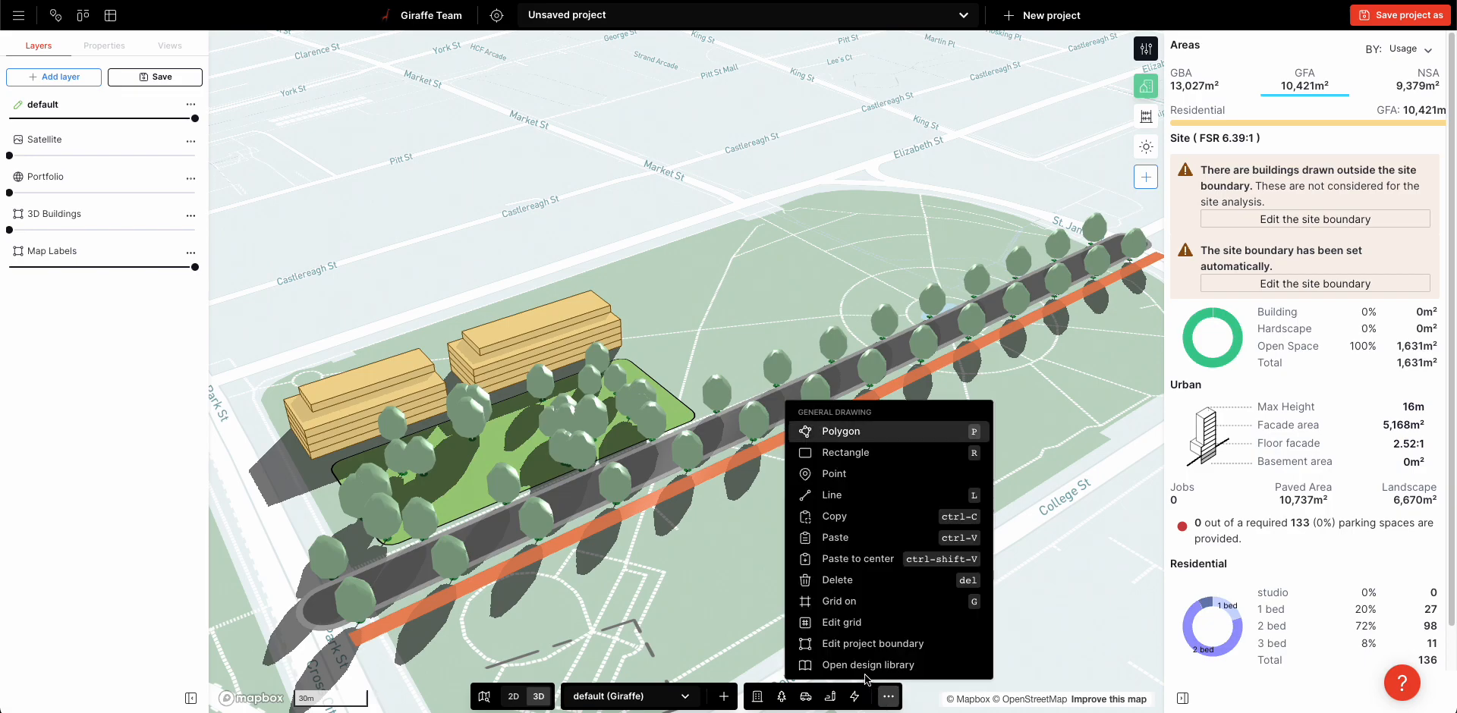
{"action": "left_click", "coordinate": [859, 666]}
{"action": "left_click", "coordinate": [601, 137]}
{"action": "left_click", "coordinate": [625, 170]}
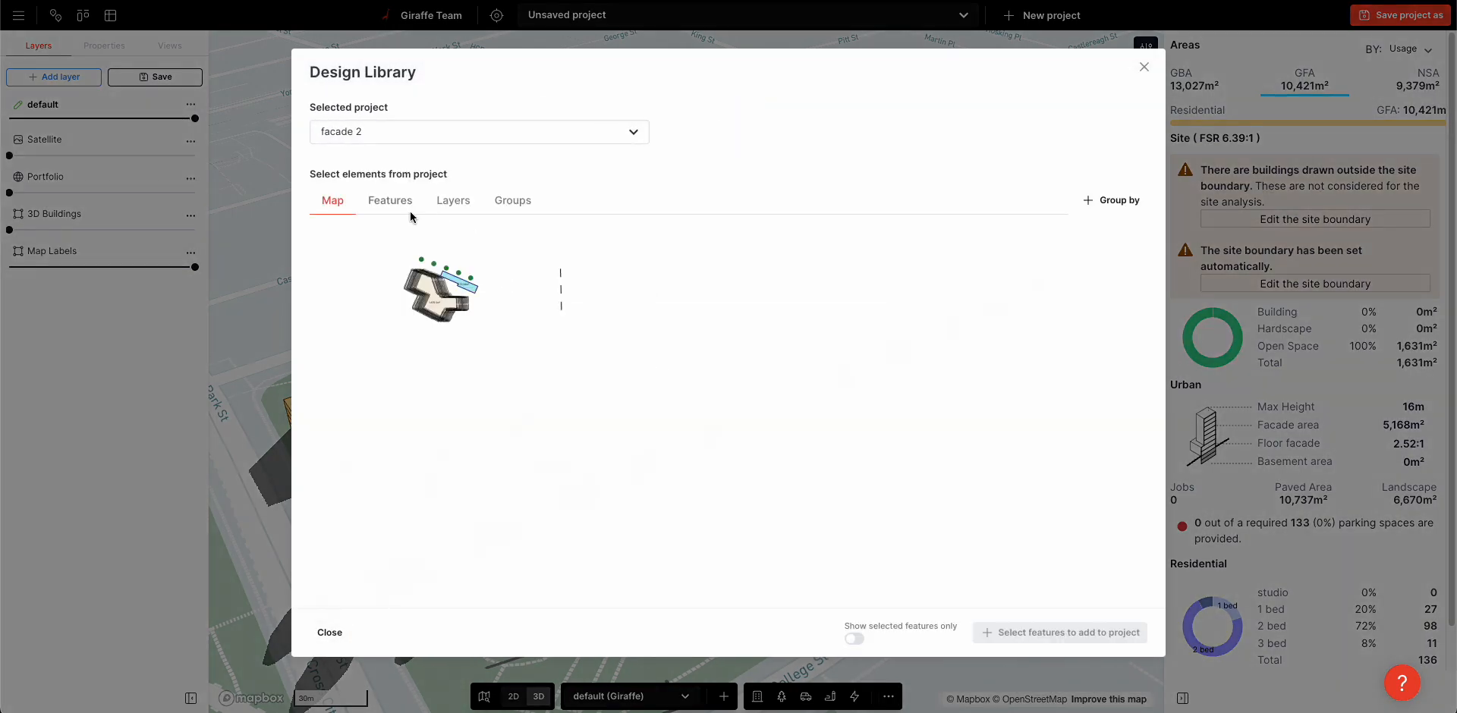
Add the irregular facade building from facade 2's features to the project, keeping both Commercial usages, and leave the library
{"action": "left_click", "coordinate": [408, 211]}
{"action": "left_click", "coordinate": [387, 269]}
{"action": "left_click", "coordinate": [1087, 631]}
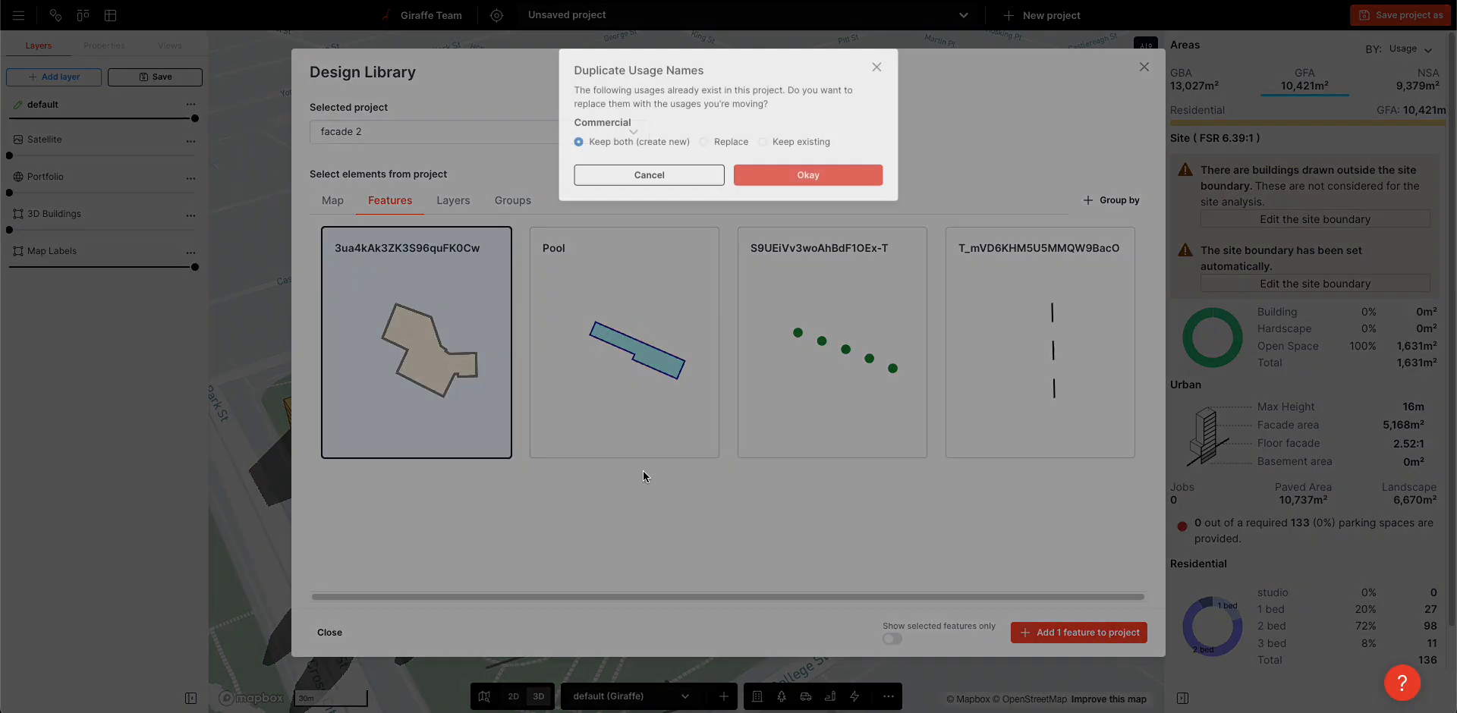
{"action": "left_click", "coordinate": [784, 175]}
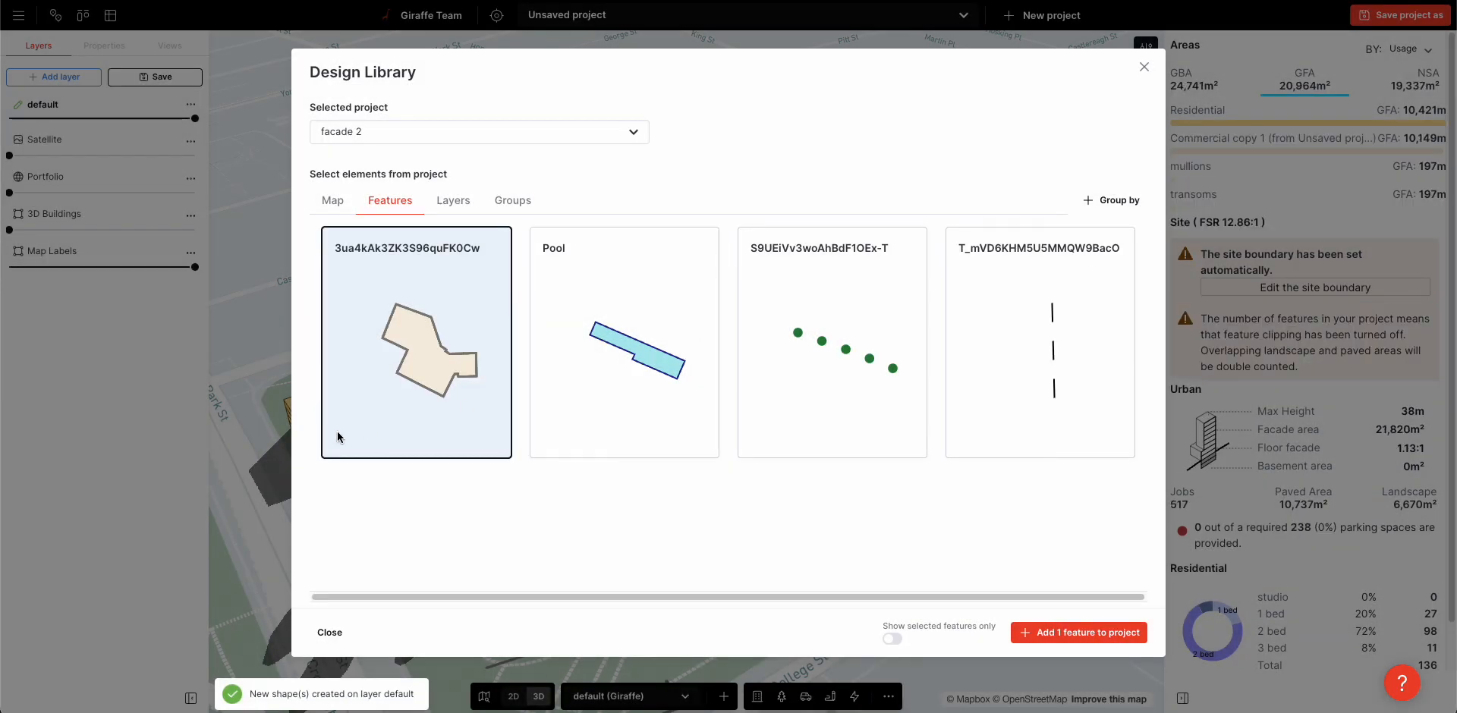
{"action": "left_click", "coordinate": [261, 398]}
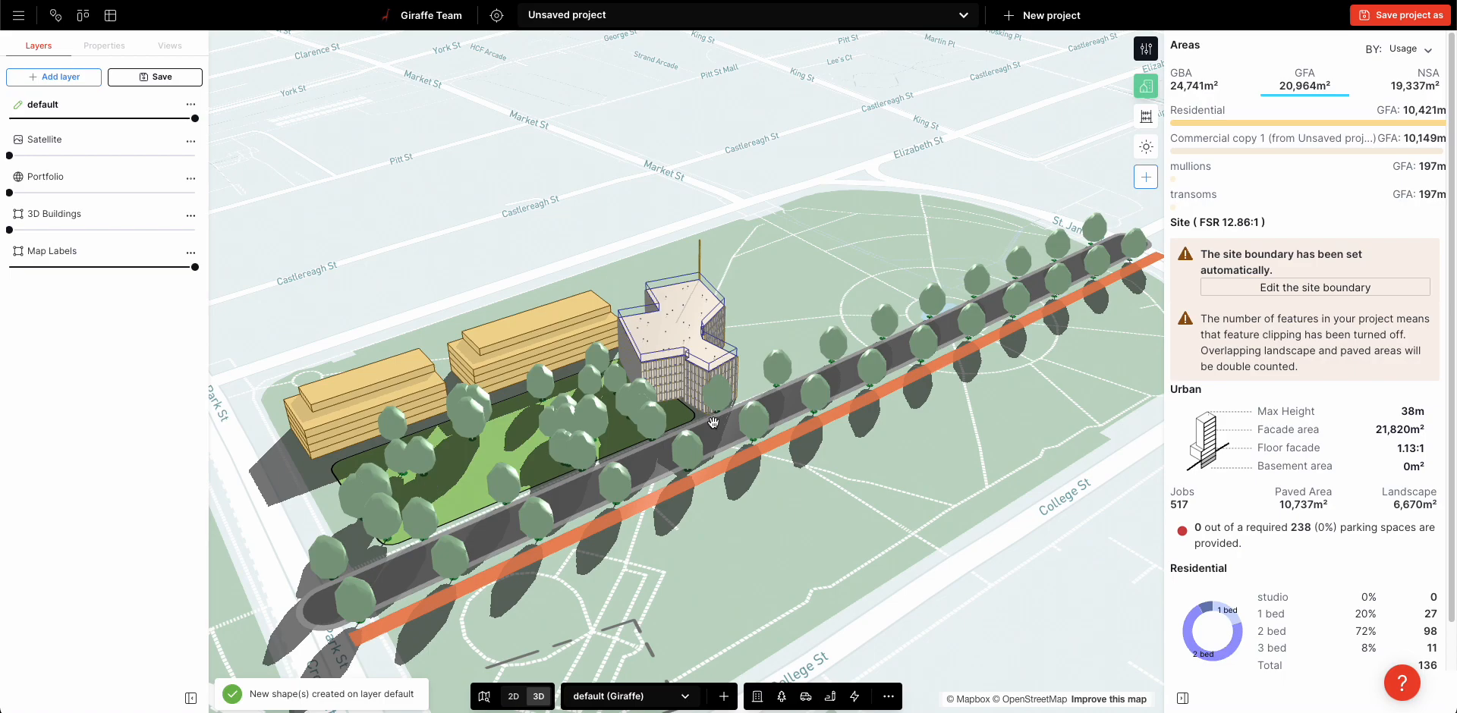
Remove surplus corner points from the imported facade building and straighten its park-facing side to about 48.2 m
{"action": "left_click", "coordinate": [708, 353]}
{"action": "left_click", "coordinate": [625, 503]}
{"action": "left_click", "coordinate": [639, 512]}
{"action": "left_click", "coordinate": [627, 520]}
{"action": "left_click", "coordinate": [474, 533]}
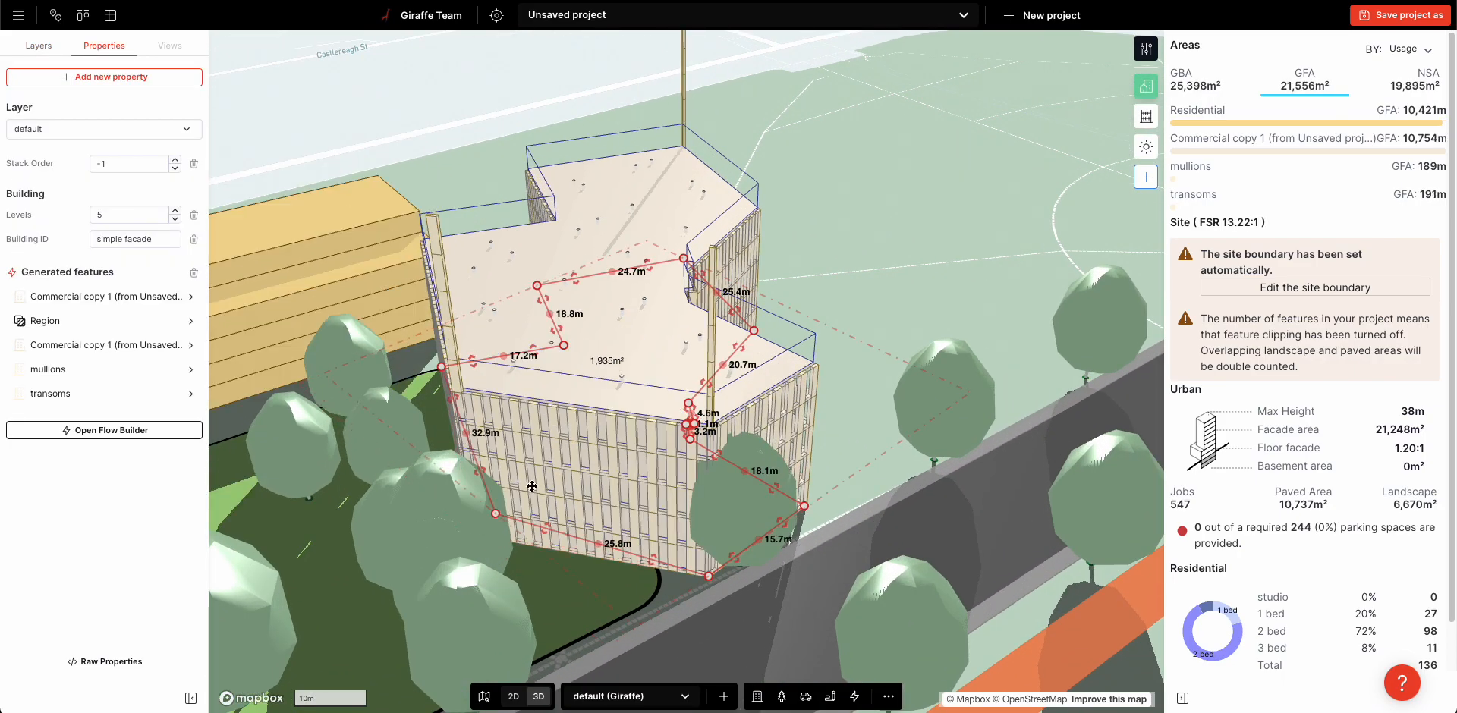
{"action": "left_click", "coordinate": [441, 367]}
{"action": "left_click_drag", "start_coordinate": [520, 365], "coordinate": [508, 369]}
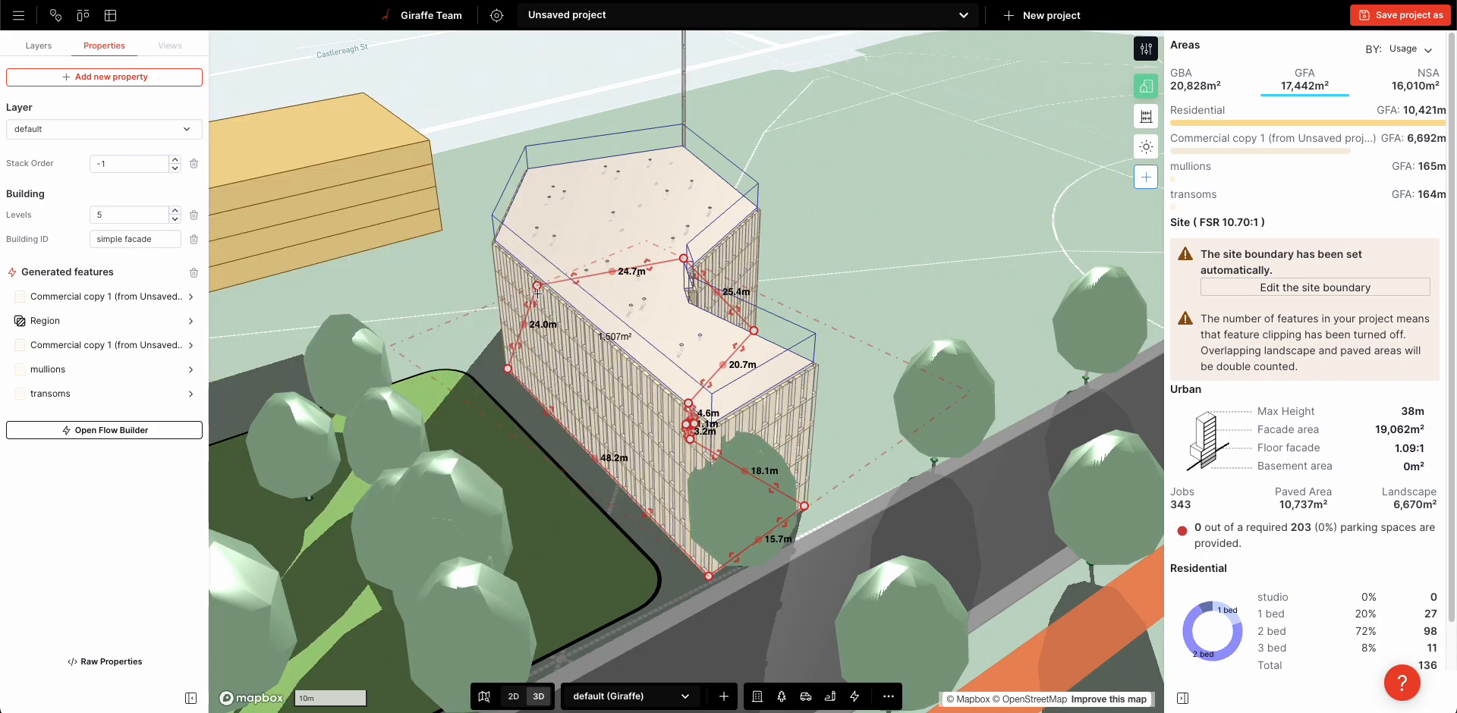
Delete the surplus corner points along the far and inner sides of the facade building's footprint
{"action": "left_click", "coordinate": [538, 285]}
{"action": "left_click", "coordinate": [684, 258]}
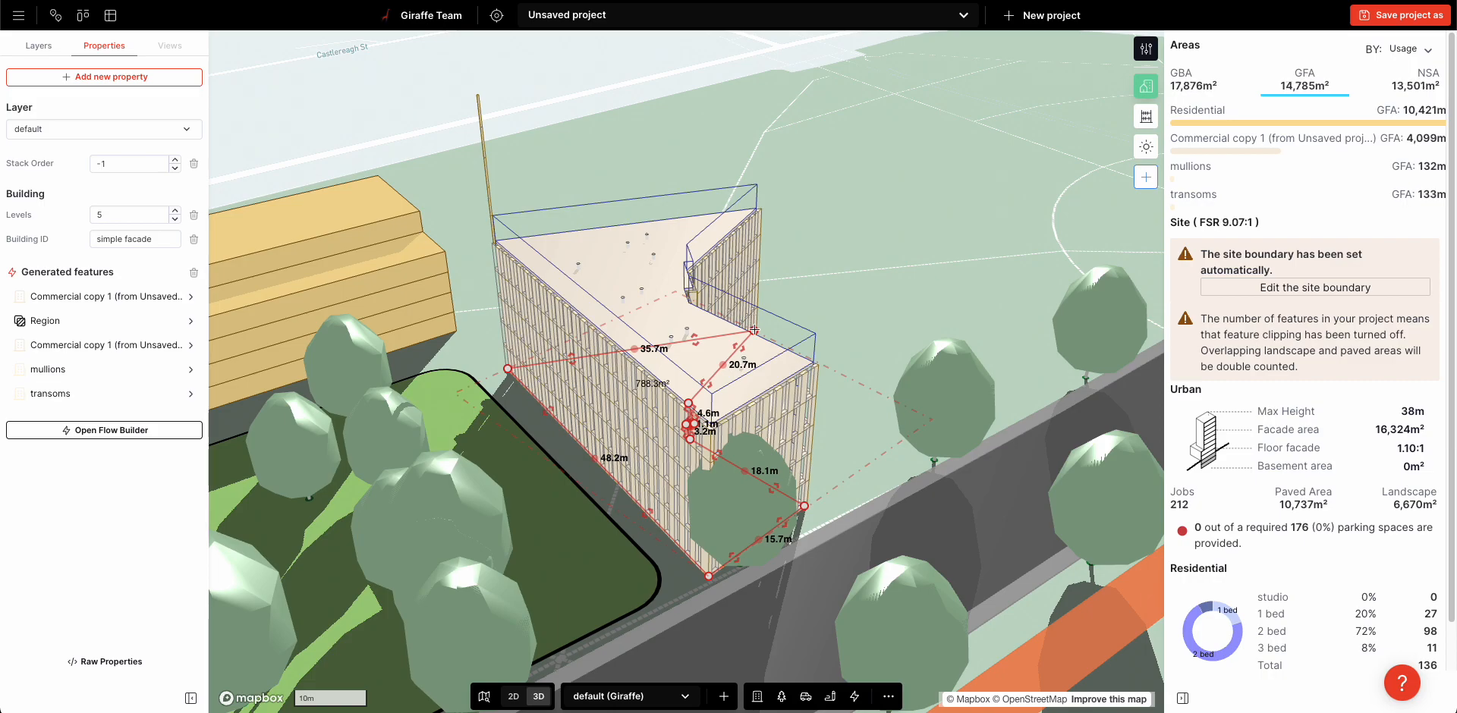
{"action": "left_click", "coordinate": [754, 331]}
{"action": "left_click", "coordinate": [693, 423]}
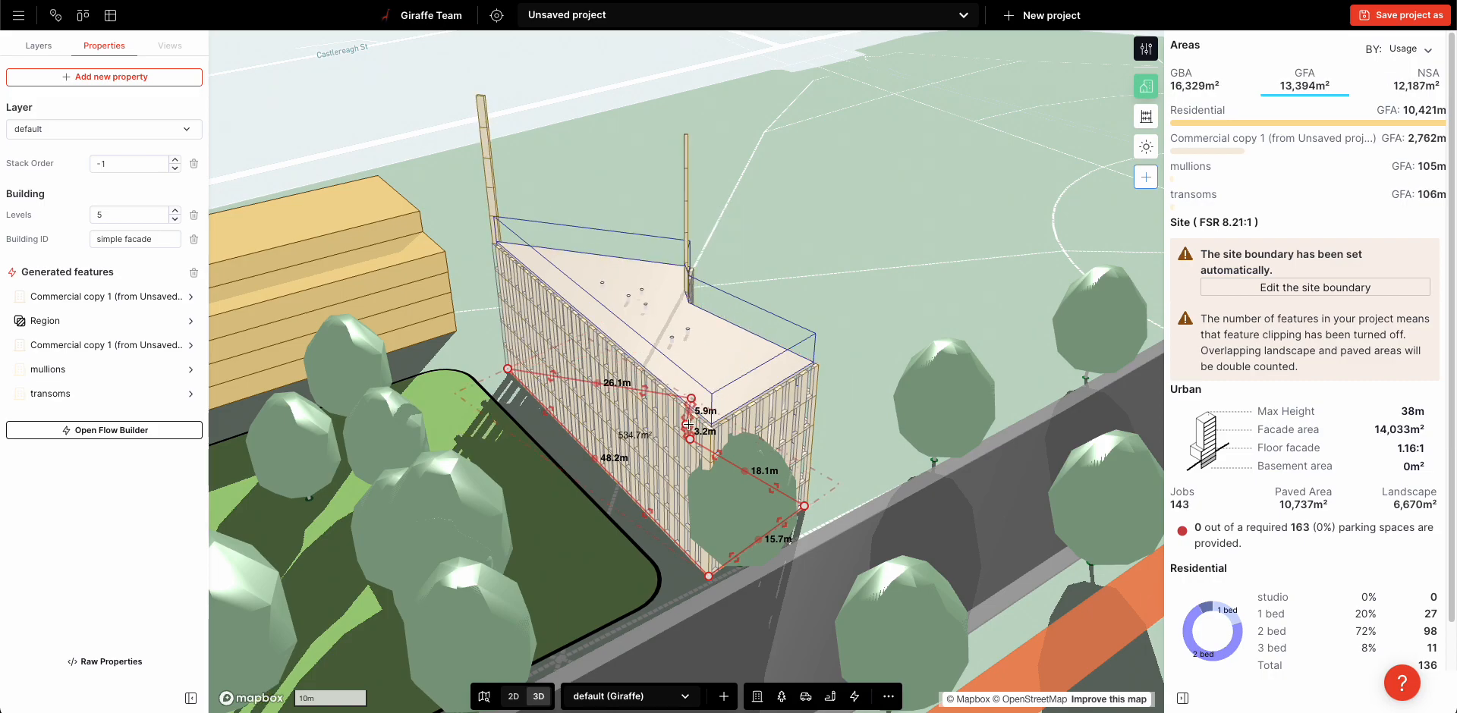
{"action": "left_click", "coordinate": [686, 425]}
{"action": "left_click", "coordinate": [689, 439]}
Move the facade building's remaining corners into a four-sided footprint about 48 m by 18 m
{"action": "left_click_drag", "start_coordinate": [691, 398], "coordinate": [687, 390]}
{"action": "left_click_drag", "start_coordinate": [637, 352], "coordinate": [619, 333]}
{"action": "left_click_drag", "start_coordinate": [804, 506], "coordinate": [830, 506]}
{"action": "right_click_drag", "start_coordinate": [898, 389], "coordinate": [777, 387]}
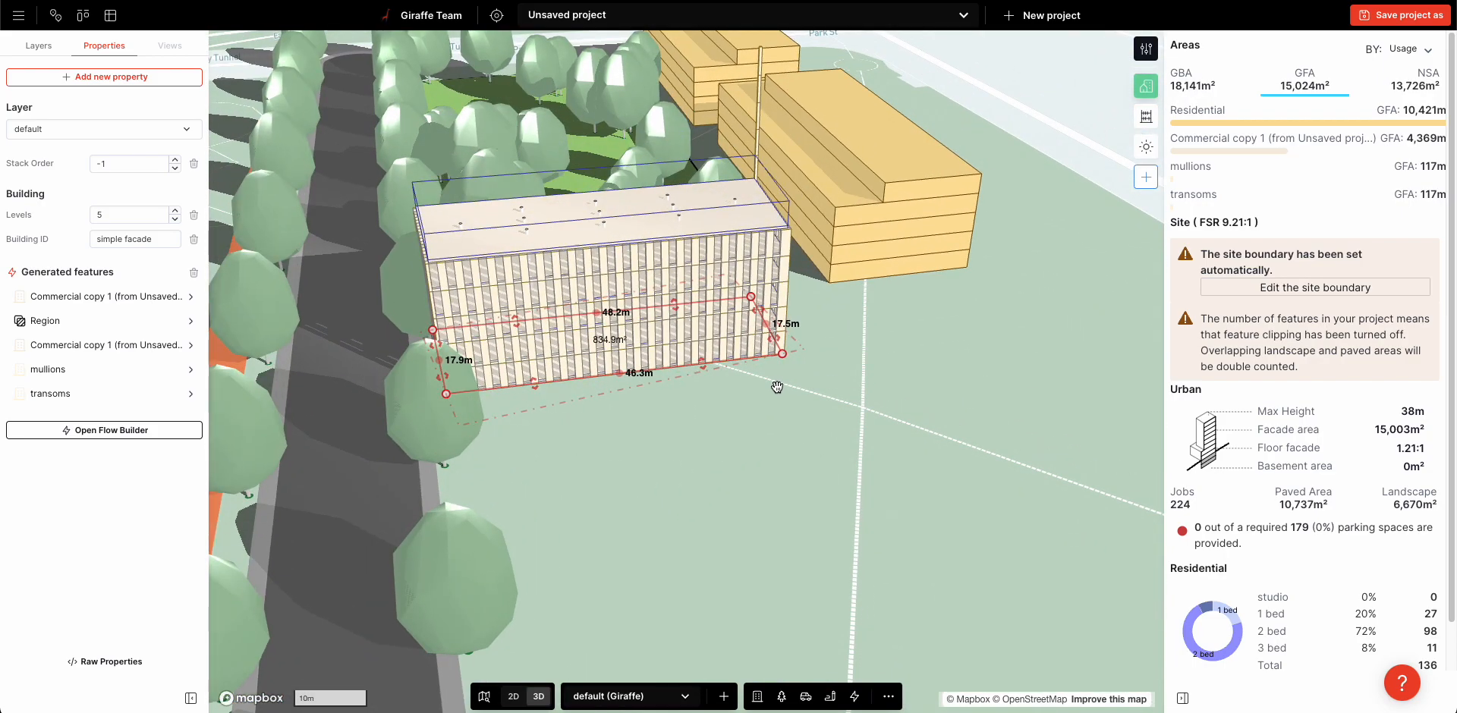
Examine the facade building's transforms in the Flow Builder and close it without saving
{"action": "left_click", "coordinate": [179, 427]}
{"action": "scroll", "coordinate": [394, 482], "scroll_direction": "up", "scroll_amount": 3}
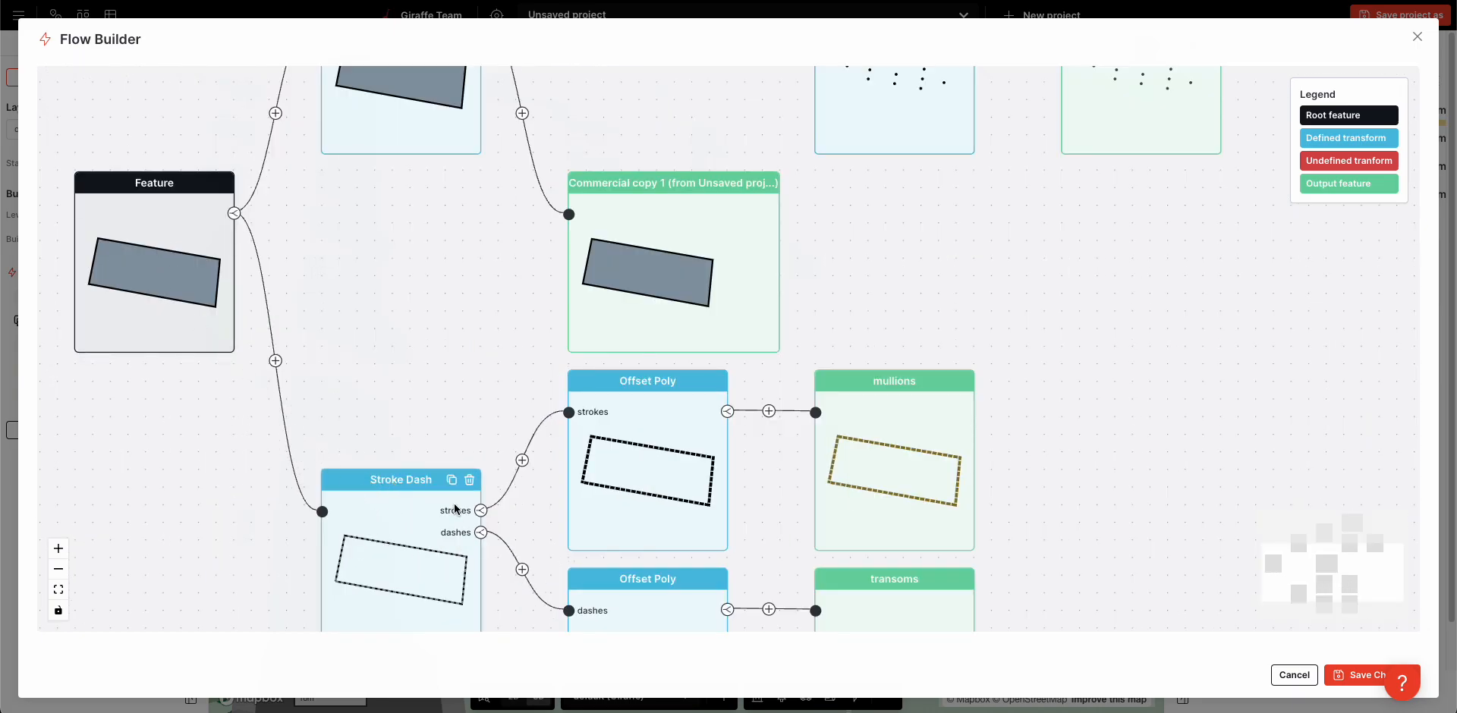
{"action": "left_click_drag", "start_coordinate": [823, 250], "coordinate": [678, 505]}
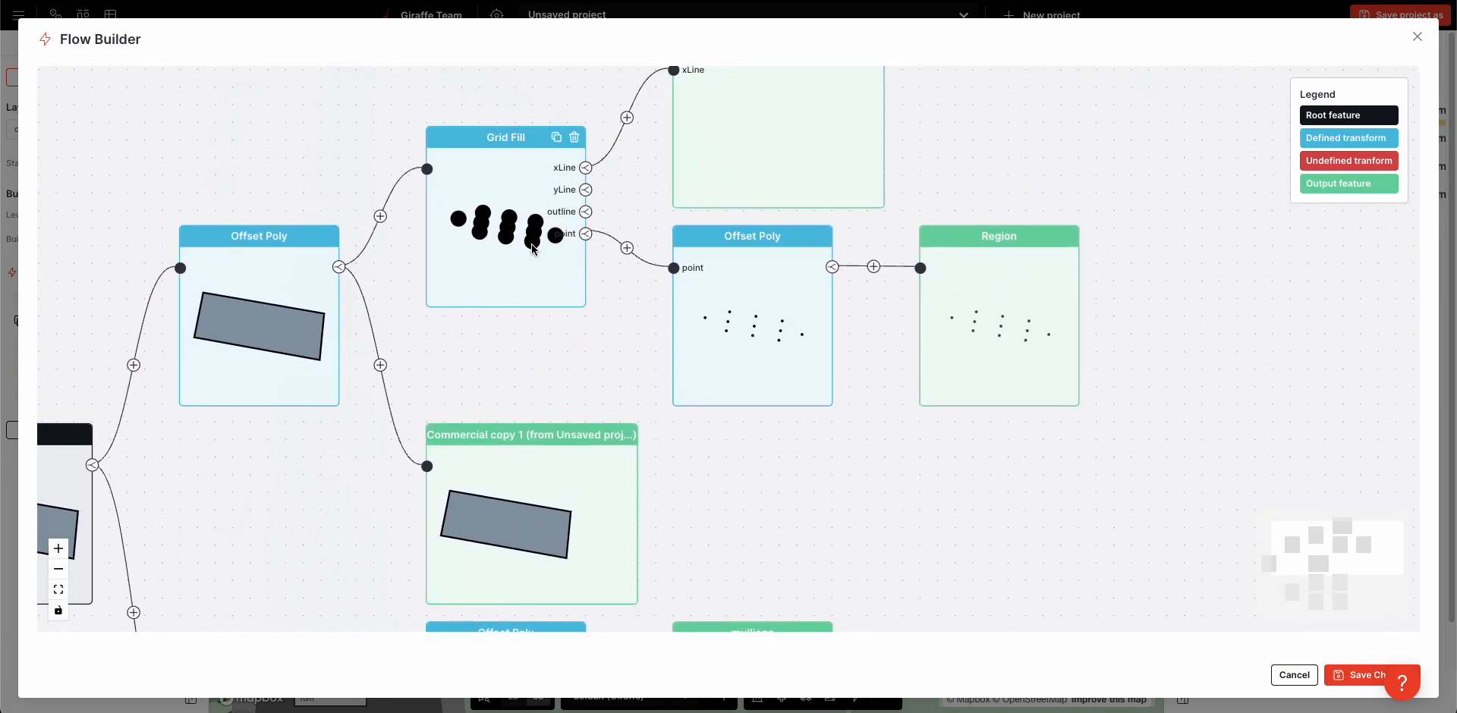
{"action": "left_click", "coordinate": [1416, 37]}
Widen the facade building to about 25 m and adjust its park-side corners to an edge about 47.1 m long
{"action": "left_click_drag", "start_coordinate": [698, 365], "coordinate": [715, 392]}
{"action": "left_click", "coordinate": [783, 403]}
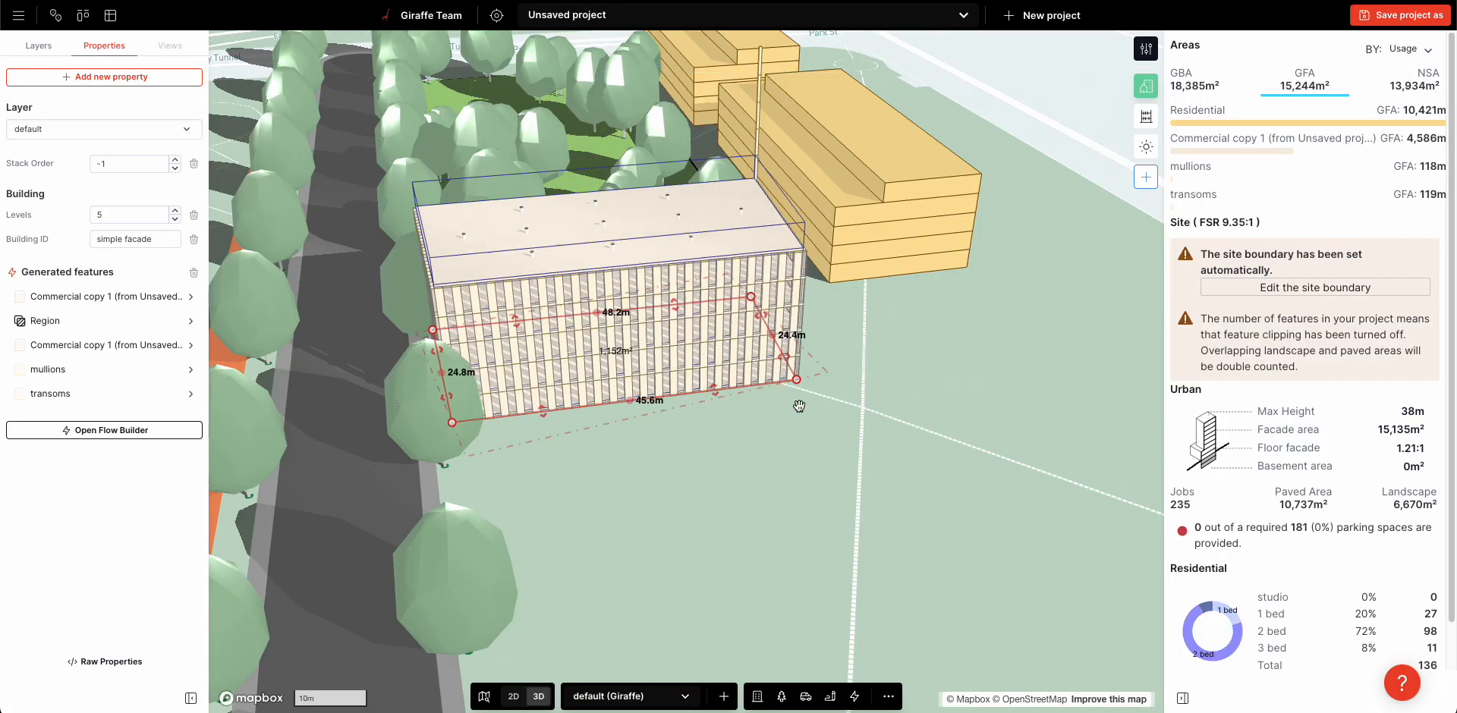
{"action": "left_click", "coordinate": [608, 347]}
{"action": "left_click_drag", "start_coordinate": [591, 347], "coordinate": [612, 345]}
{"action": "right_click_drag", "start_coordinate": [658, 500], "coordinate": [716, 594]}
{"action": "left_click_drag", "start_coordinate": [807, 571], "coordinate": [804, 569]}
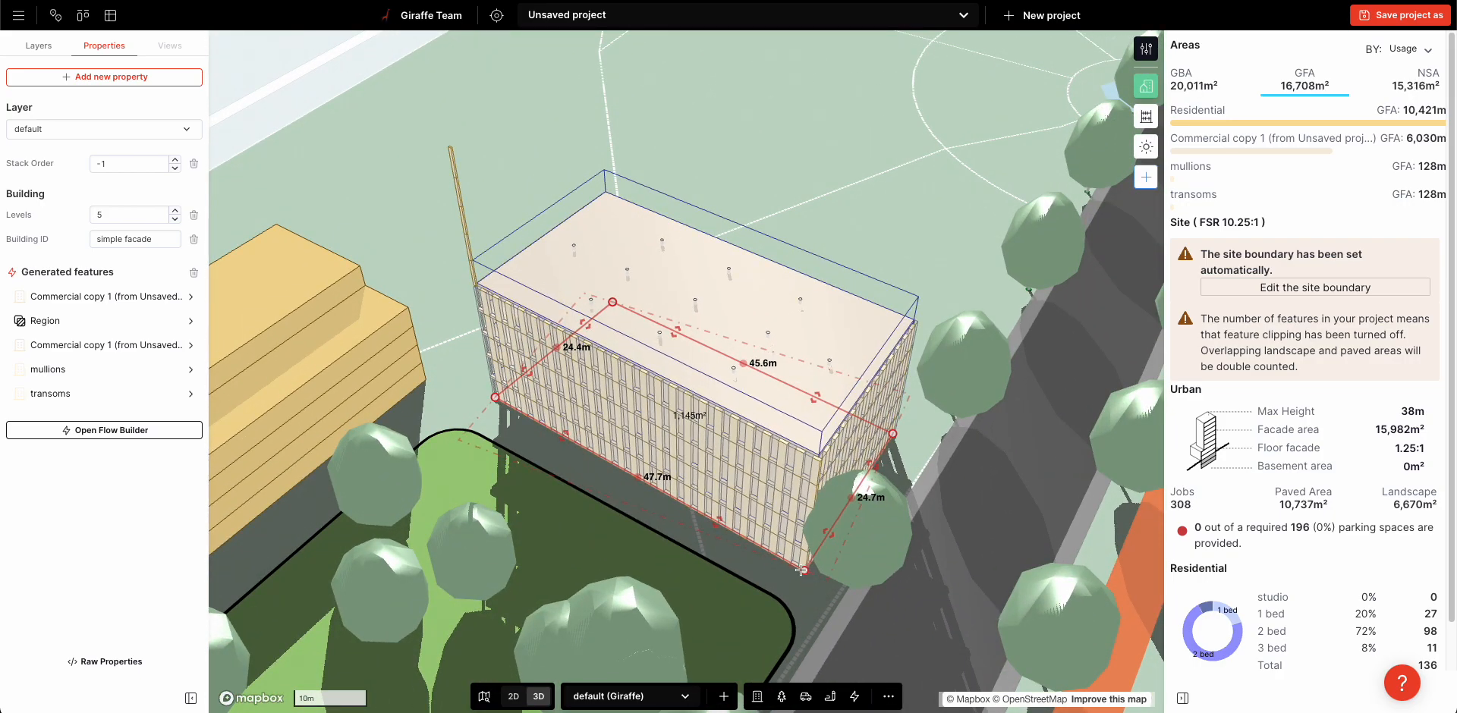
{"action": "left_click_drag", "start_coordinate": [480, 401], "coordinate": [477, 410]}
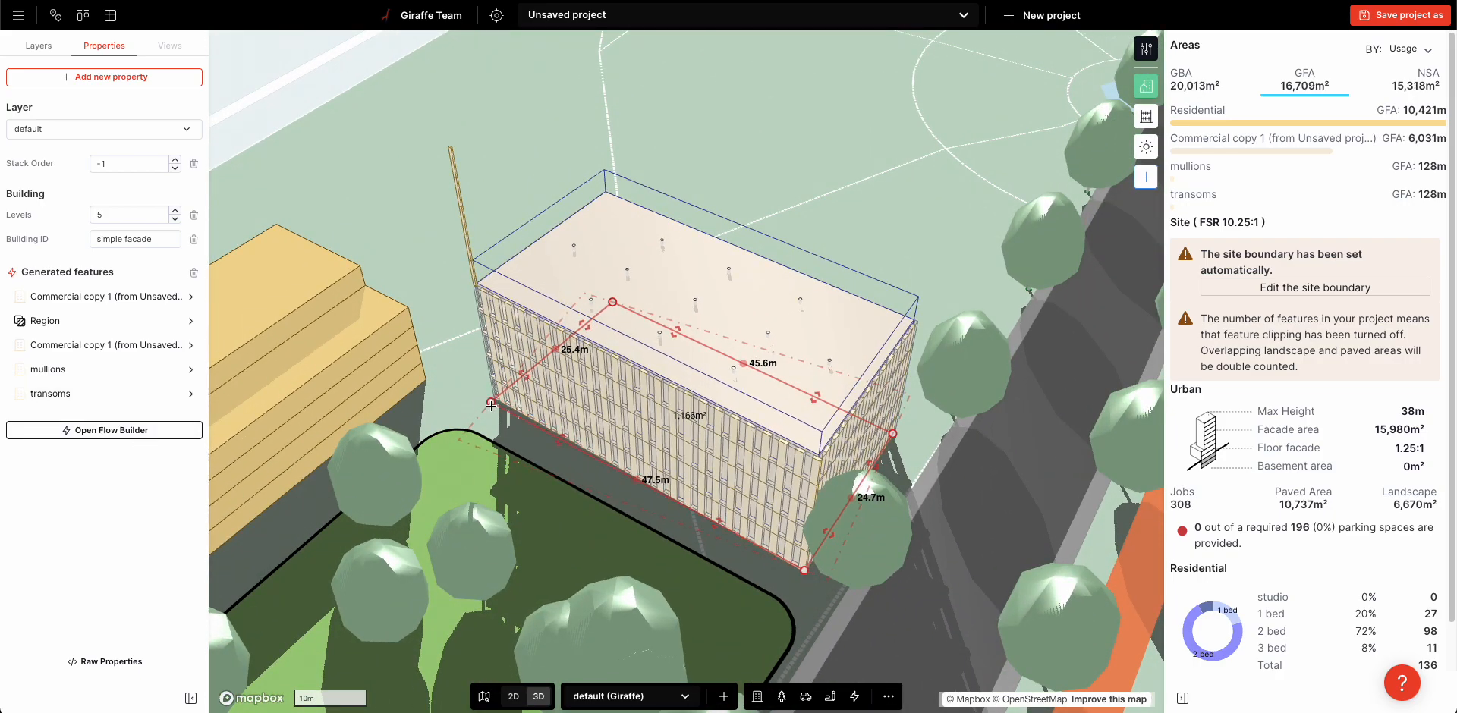
Set the second Stroke Dash spacing of the building's mullions to 3 m and deselect the building
{"action": "left_click", "coordinate": [55, 371]}
{"action": "left_click", "coordinate": [88, 61]}
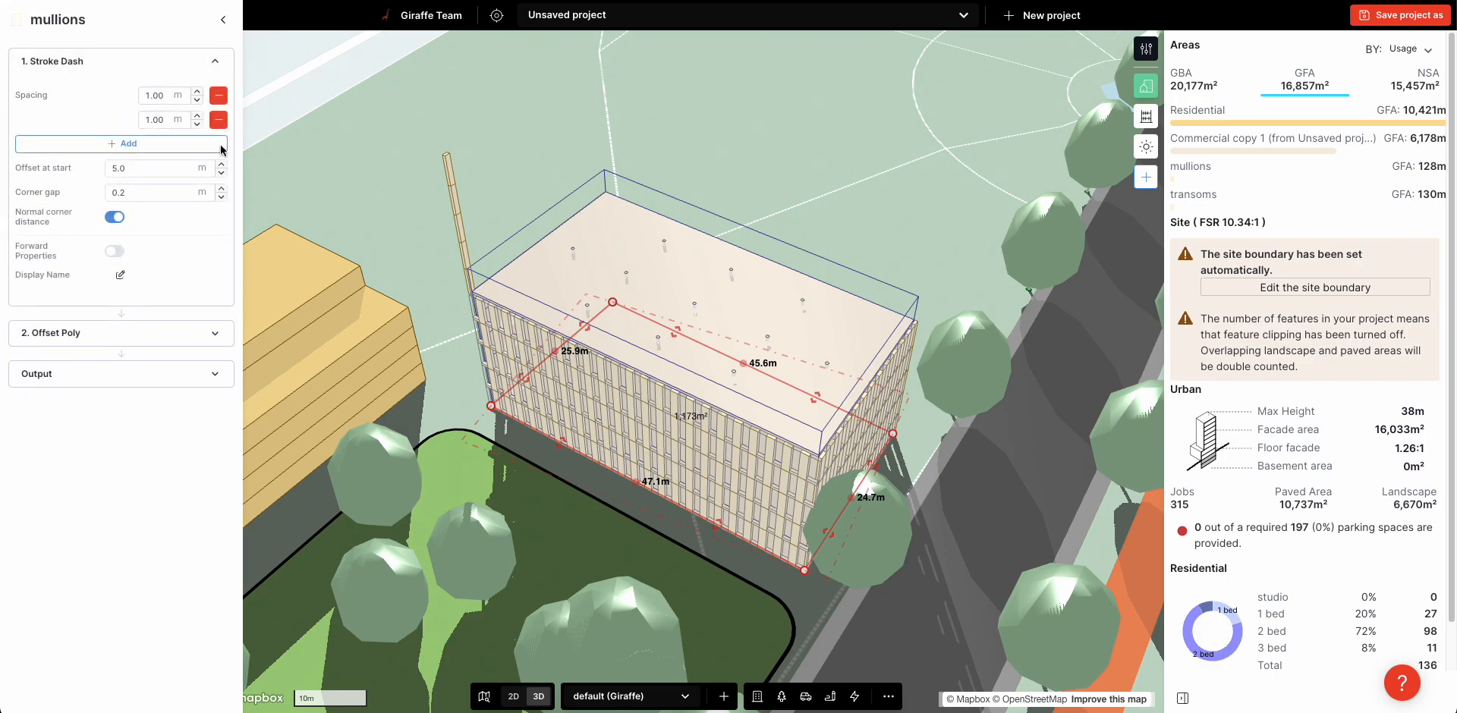
{"action": "scroll", "coordinate": [682, 471], "scroll_direction": "up", "scroll_amount": 5}
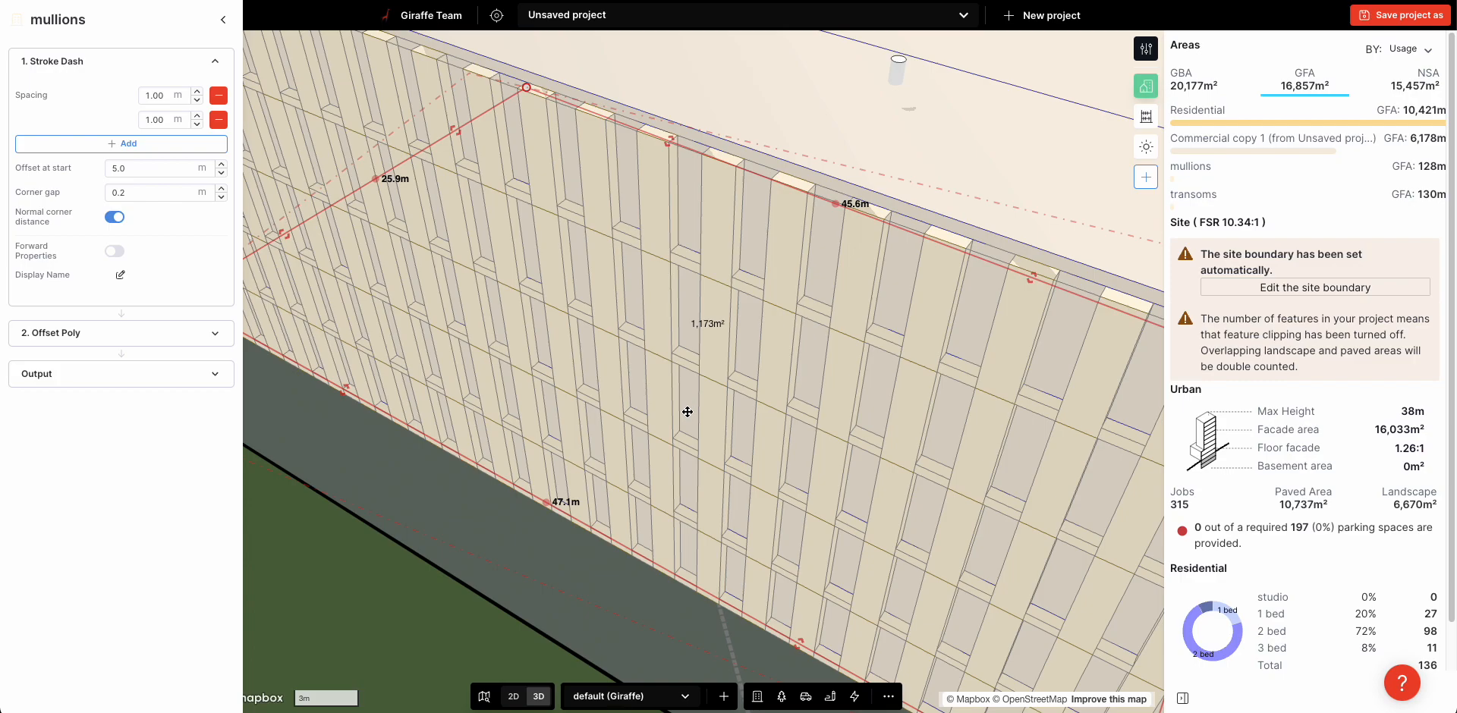
{"action": "key", "text": "Return"}
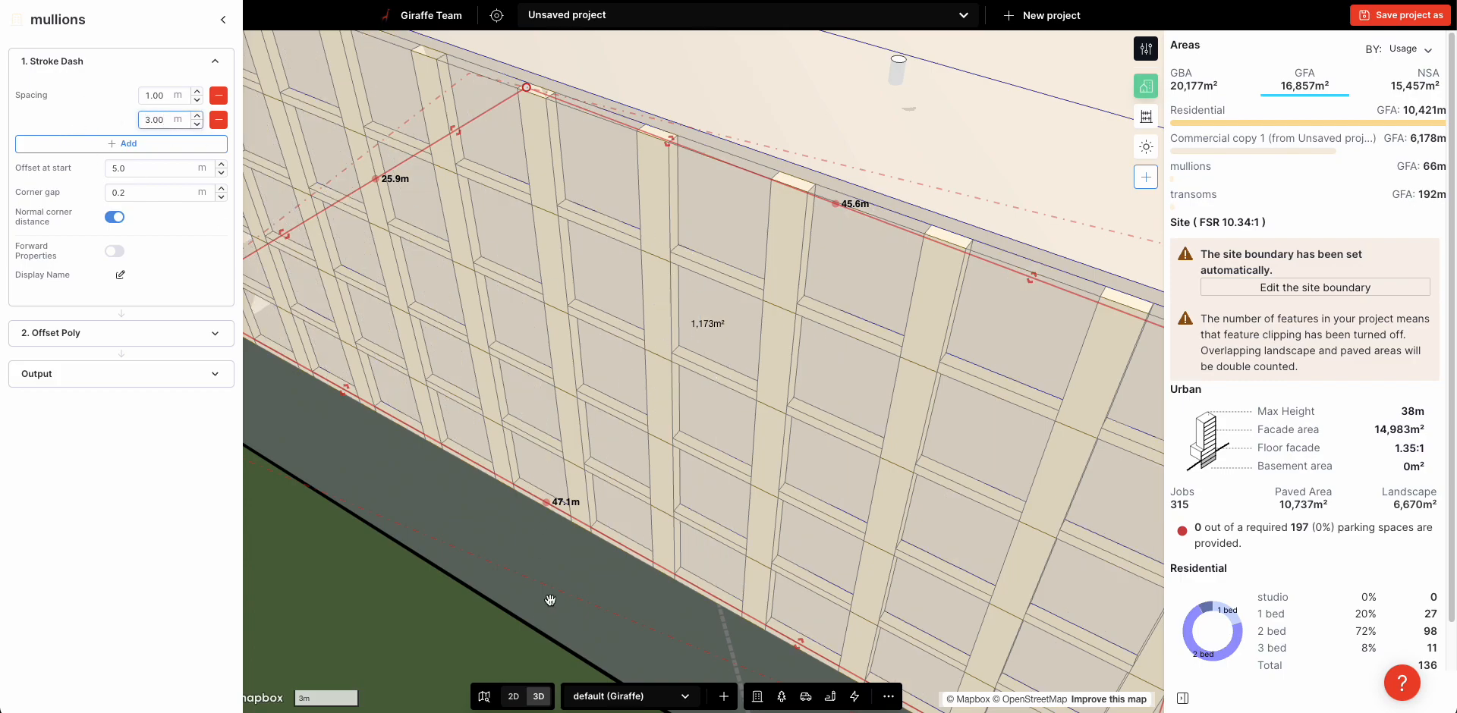
{"action": "left_click", "coordinate": [553, 569]}
{"action": "right_click_drag", "start_coordinate": [552, 569], "coordinate": [554, 531]}
{"action": "scroll", "coordinate": [554, 531], "scroll_direction": "down", "scroll_amount": 4}
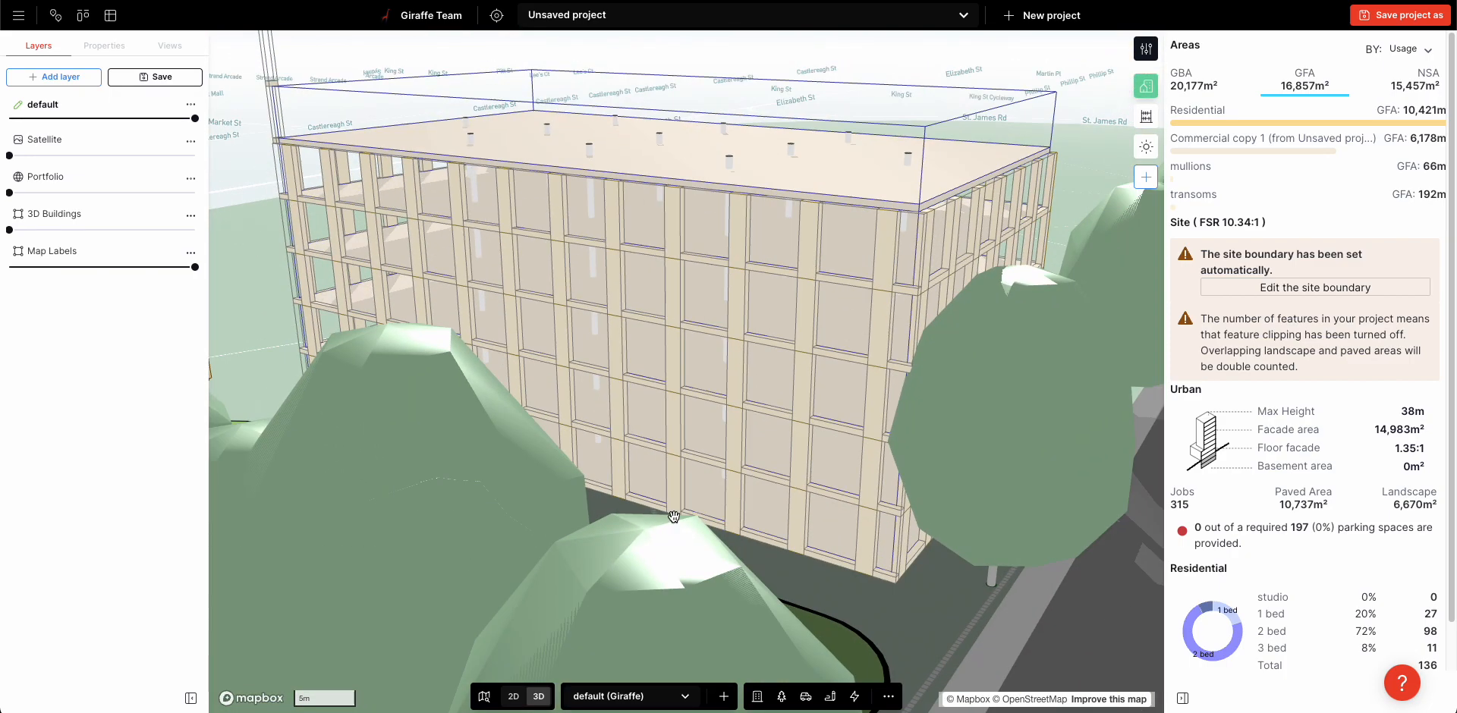
{"action": "scroll", "coordinate": [674, 517], "scroll_direction": "up", "scroll_amount": 6}
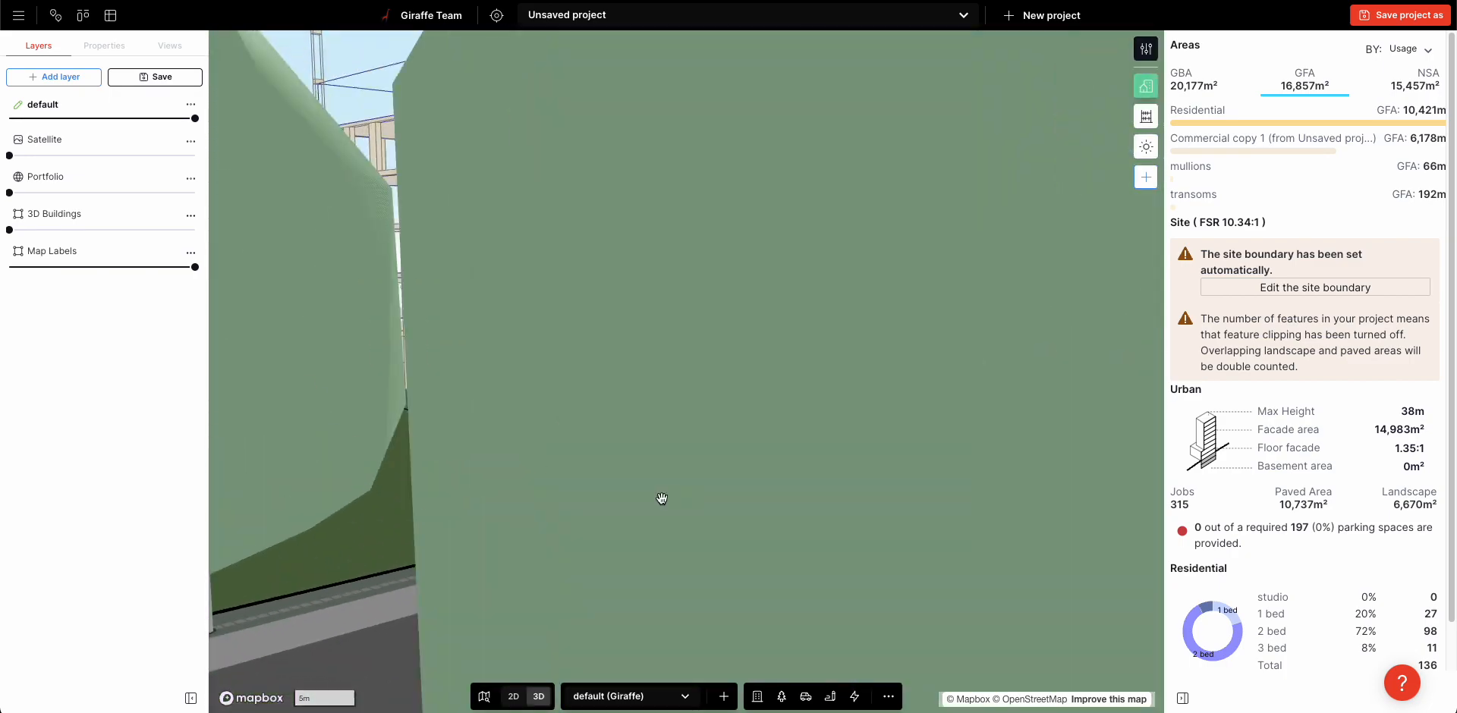
{"action": "scroll", "coordinate": [662, 498], "scroll_direction": "down", "scroll_amount": 6}
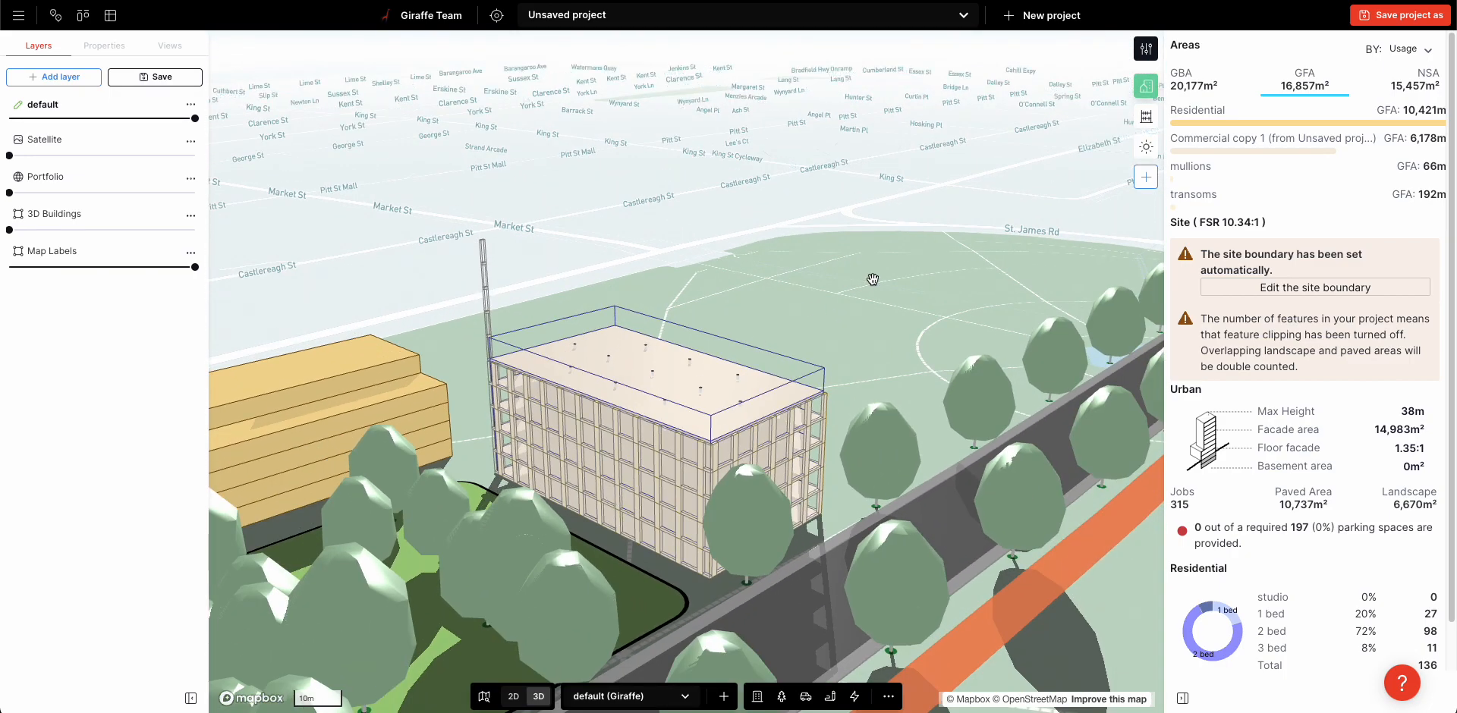
Open the social housing project in the design library
{"action": "left_click_drag", "start_coordinate": [871, 278], "coordinate": [897, 205]}
{"action": "right_click_drag", "start_coordinate": [896, 304], "coordinate": [889, 440]}
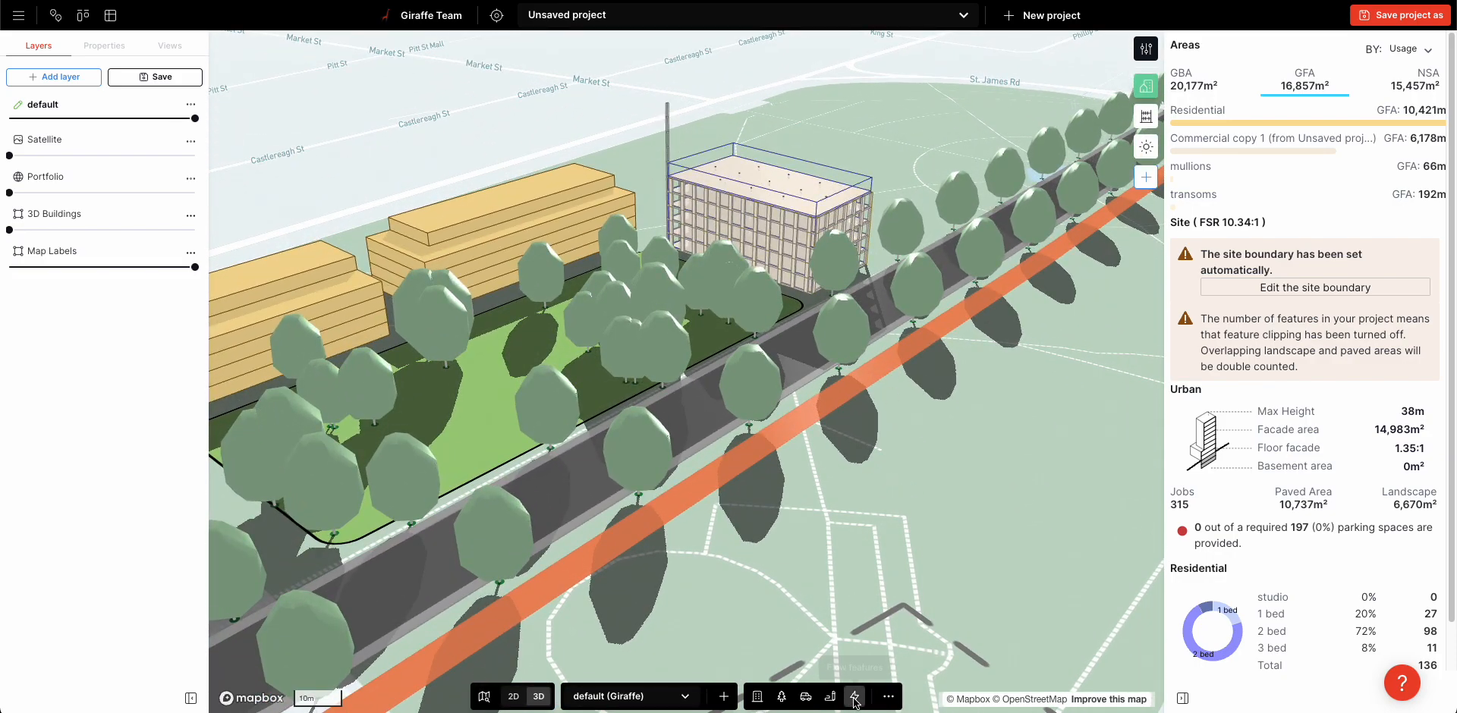
{"action": "left_click", "coordinate": [855, 695]}
{"action": "left_click", "coordinate": [827, 662]}
{"action": "left_click", "coordinate": [610, 142]}
{"action": "type", "text": "soci"}
{"action": "left_click", "coordinate": [676, 178]}
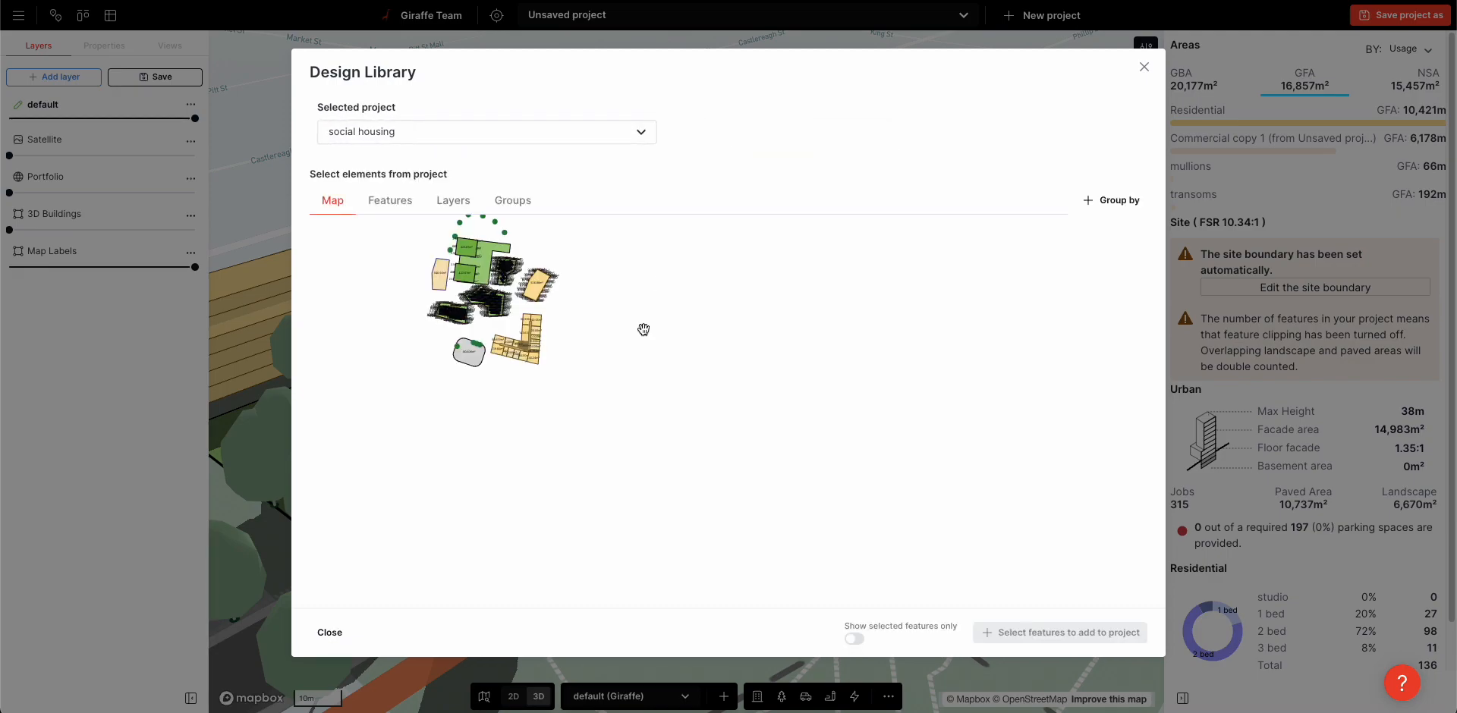
Add the irregular building with two angled wings, a green roof and solar panels from social housing's features to the project
{"action": "left_click", "coordinate": [402, 204]}
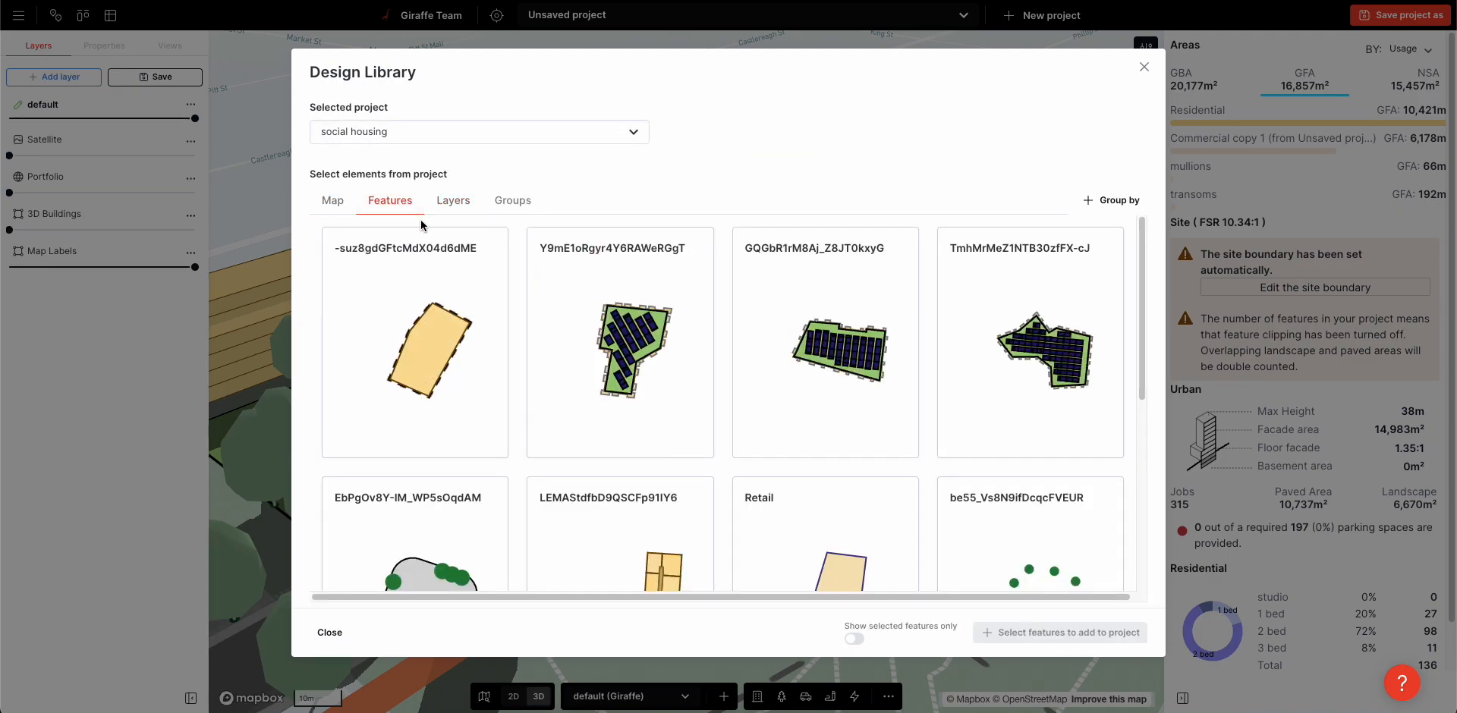
{"action": "left_click", "coordinate": [620, 341]}
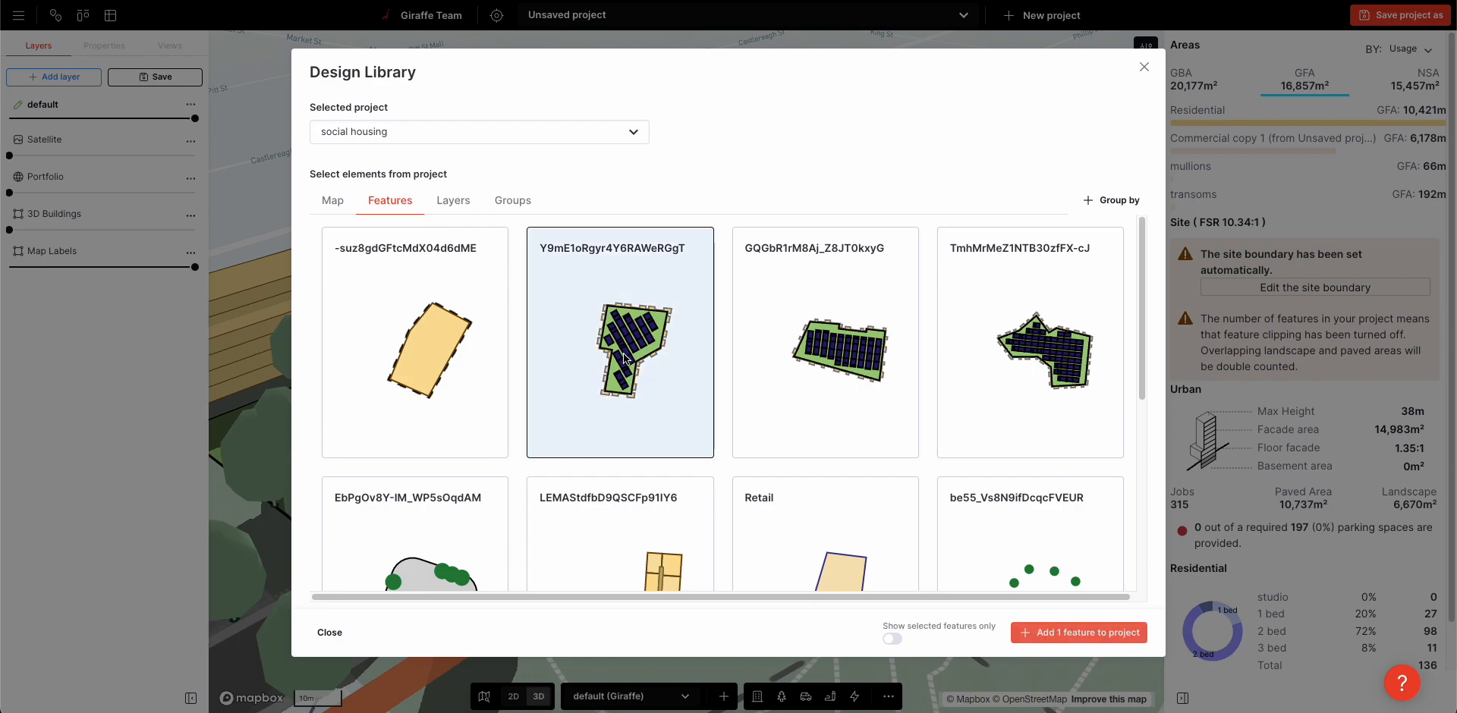
{"action": "left_click", "coordinate": [1055, 632]}
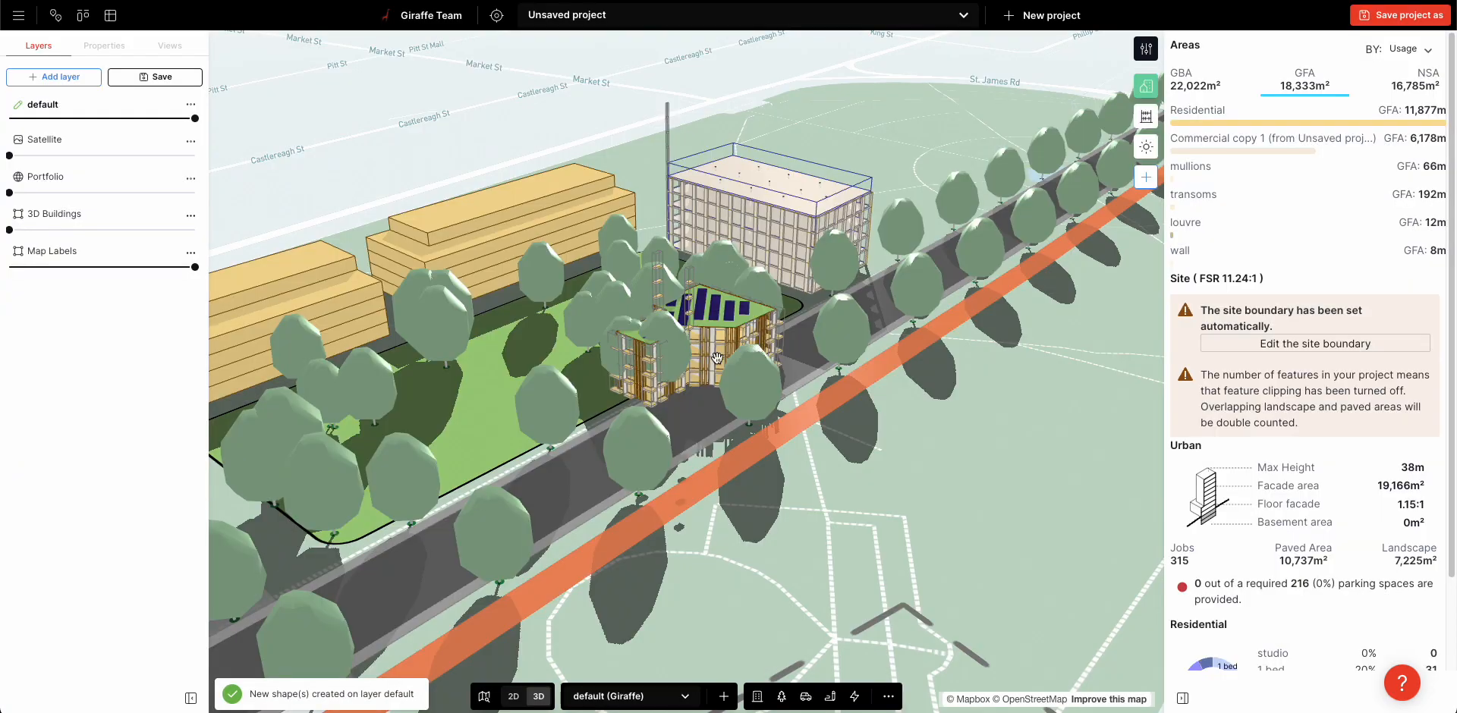
Move the solar-roofed building off the avenue to the open ground beyond the cycle path
{"action": "left_click", "coordinate": [728, 356]}
{"action": "left_click", "coordinate": [789, 414]}
{"action": "left_click_drag", "start_coordinate": [725, 372], "coordinate": [907, 442]}
{"action": "scroll", "coordinate": [815, 489], "scroll_direction": "up", "scroll_amount": 5}
{"action": "left_click_drag", "start_coordinate": [819, 450], "coordinate": [710, 528]}
Straighten the solar-roofed building's avenue-facing side to about 43.9 m and widen its narrow end to about 10.4 m
{"action": "right_click_drag", "start_coordinate": [1025, 493], "coordinate": [1022, 517]}
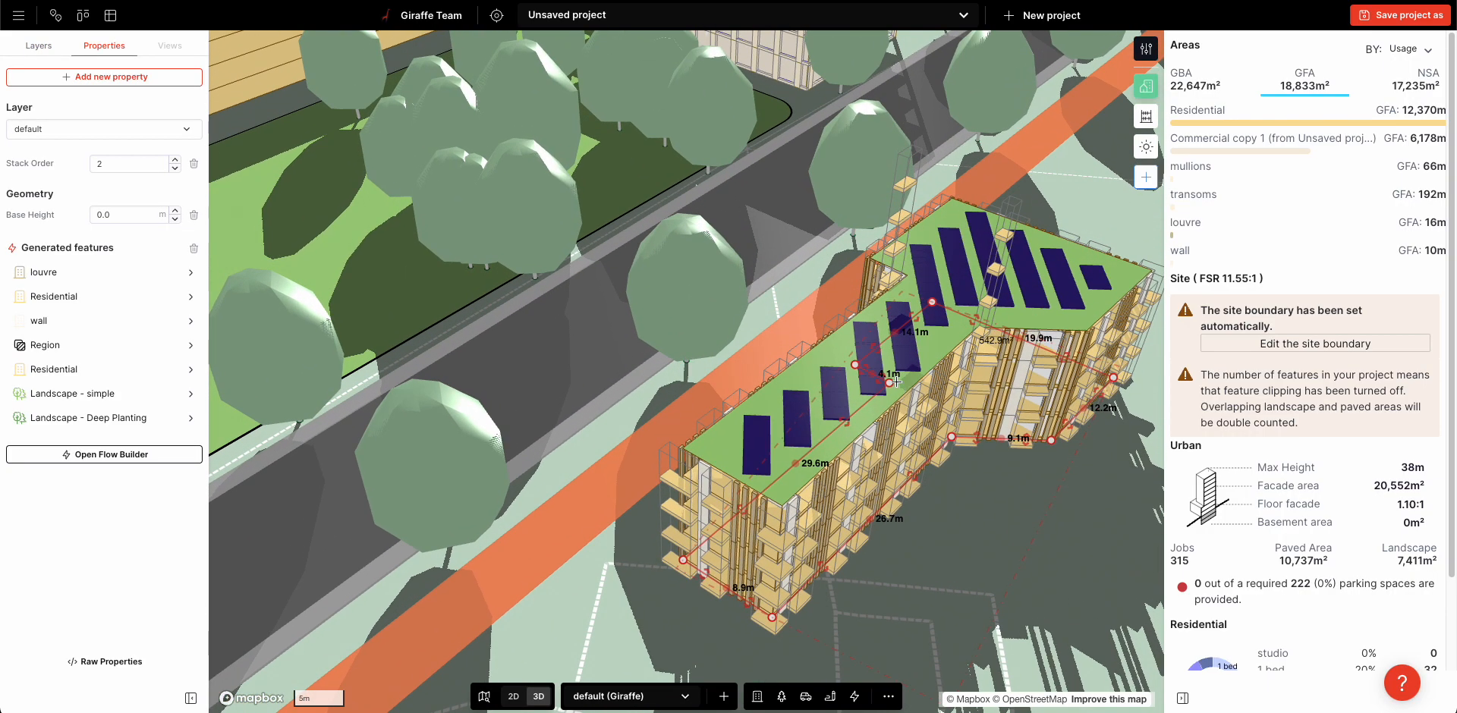
{"action": "left_click_drag", "start_coordinate": [856, 363], "coordinate": [963, 316]}
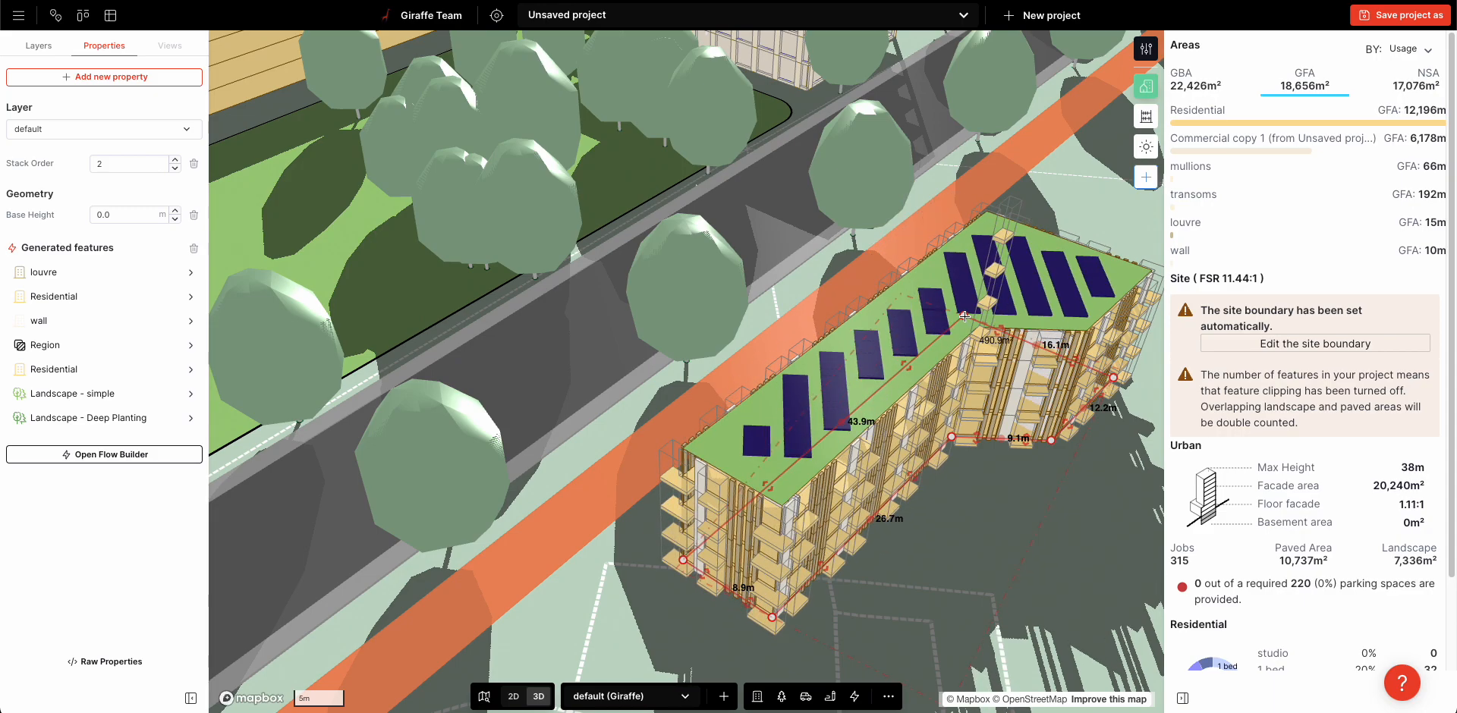
{"action": "left_click_drag", "start_coordinate": [767, 484], "coordinate": [750, 472]}
{"action": "right_click_drag", "start_coordinate": [985, 566], "coordinate": [703, 473]}
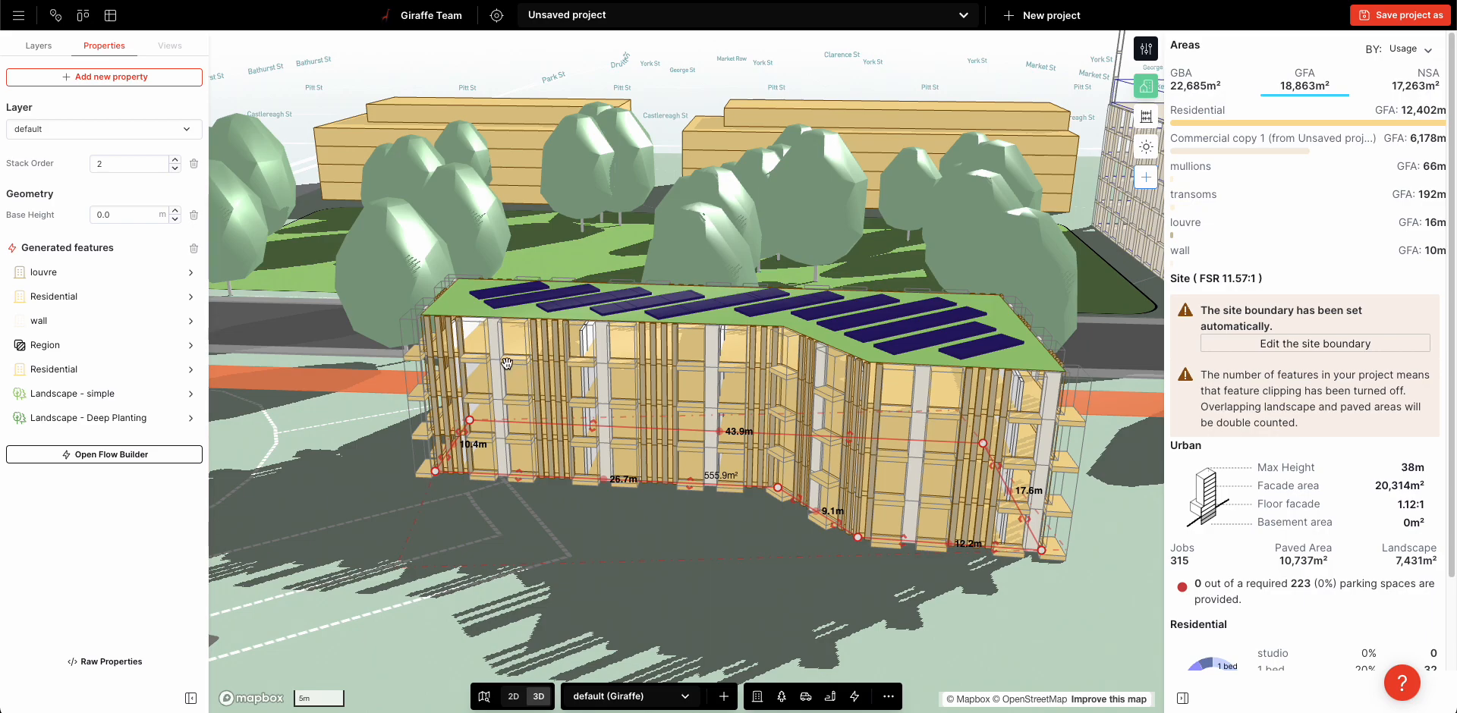
{"action": "right_click_drag", "start_coordinate": [607, 262], "coordinate": [706, 297]}
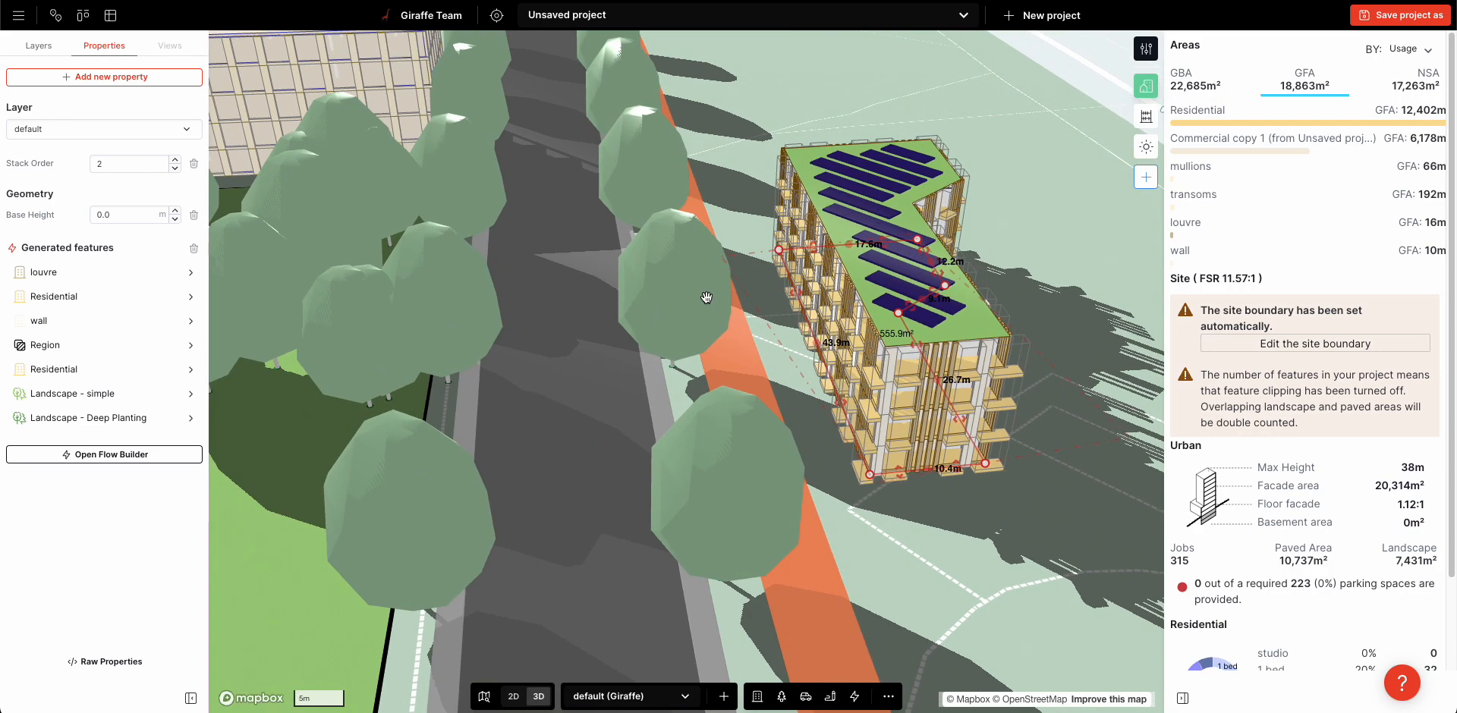
Set the wall's second Stroke Dash spacing to 3 m, change its first spacing and deselect the solar-roofed building
{"action": "left_click", "coordinate": [59, 321]}
{"action": "left_click", "coordinate": [131, 53]}
{"action": "left_click", "coordinate": [118, 203]}
{"action": "double_click", "coordinate": [161, 155]}
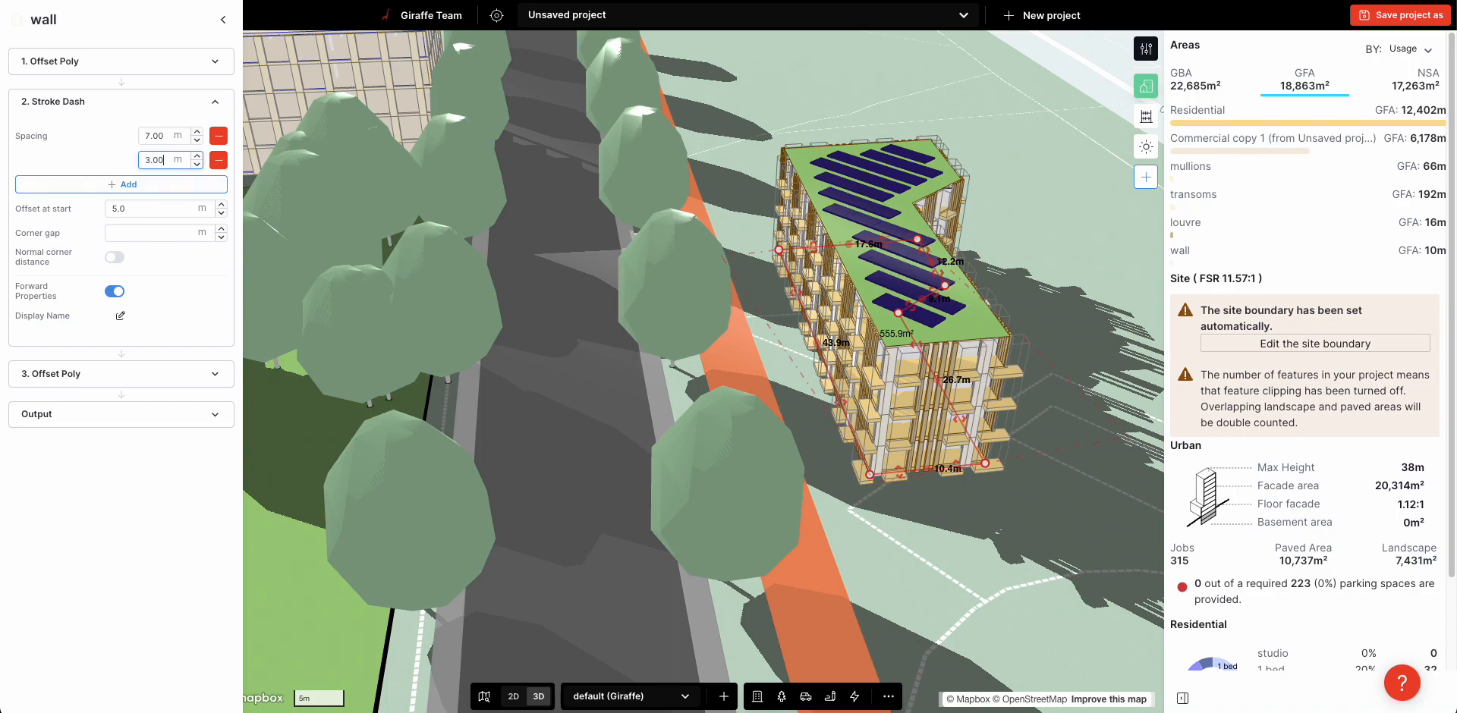
{"action": "double_click", "coordinate": [157, 136]}
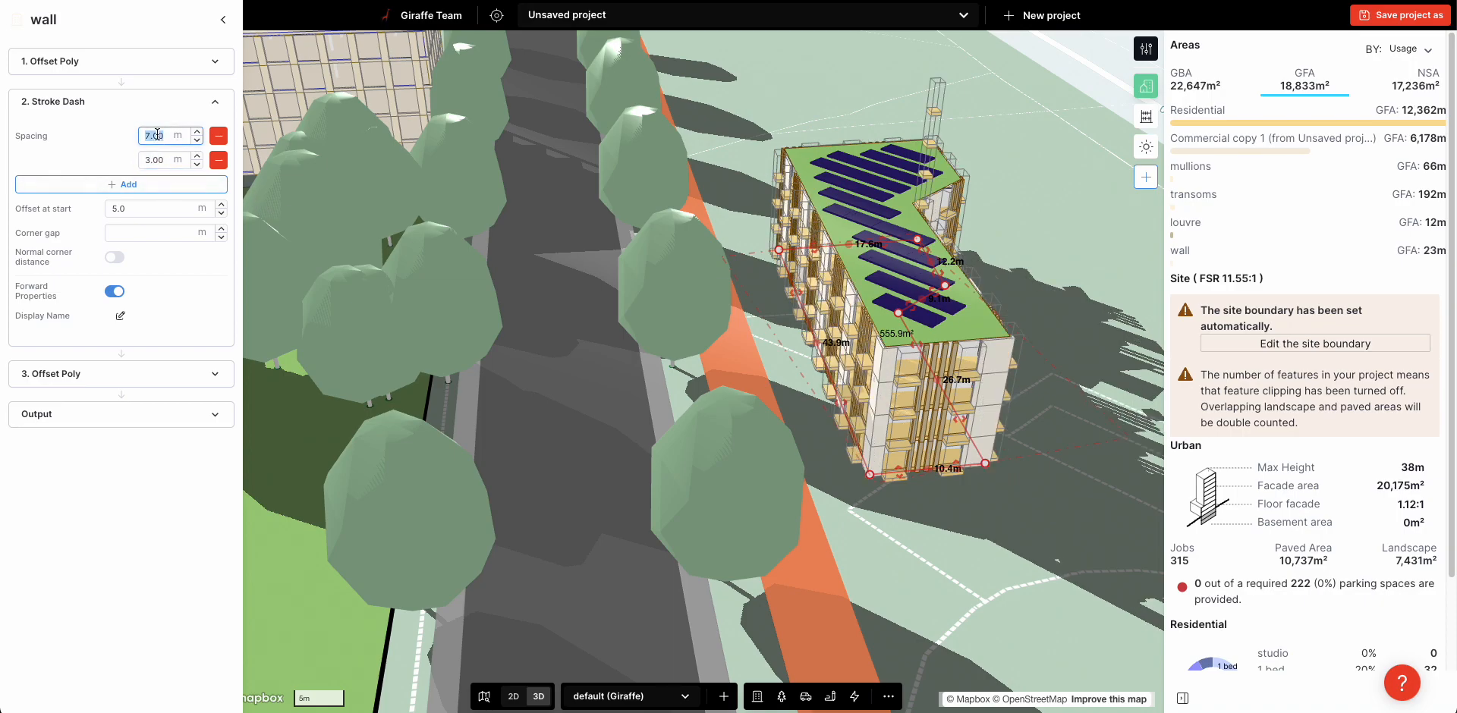
{"action": "left_click", "coordinate": [1068, 543]}
{"action": "right_click_drag", "start_coordinate": [1068, 543], "coordinate": [806, 540]}
{"action": "scroll", "coordinate": [789, 539], "scroll_direction": "down", "scroll_amount": 3}
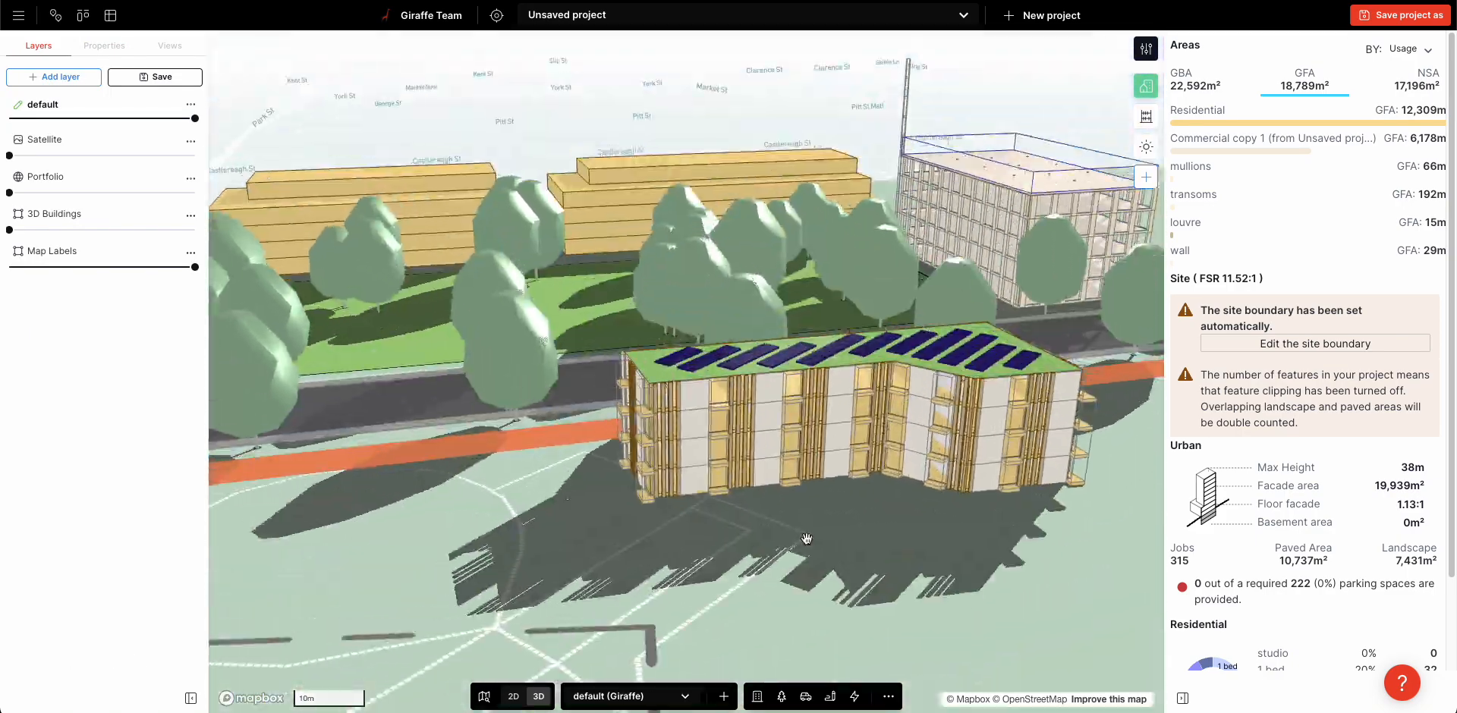
{"action": "scroll", "coordinate": [811, 549], "scroll_direction": "up", "scroll_amount": 3}
{"action": "scroll", "coordinate": [811, 549], "scroll_direction": "down", "scroll_amount": 3}
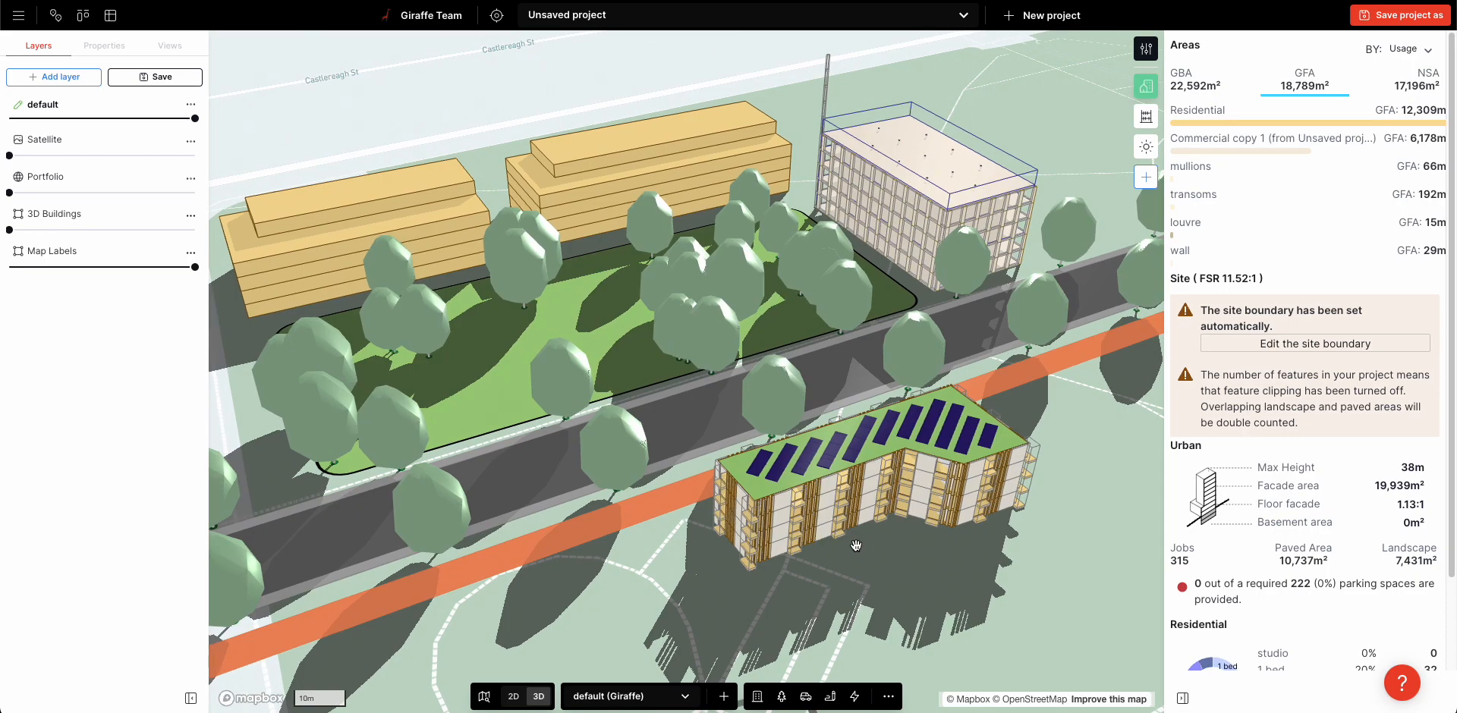
Shift the solar-roofed building farther along the cycle path and deselect it
{"action": "left_click", "coordinate": [828, 512]}
{"action": "left_click_drag", "start_coordinate": [820, 515], "coordinate": [885, 500]}
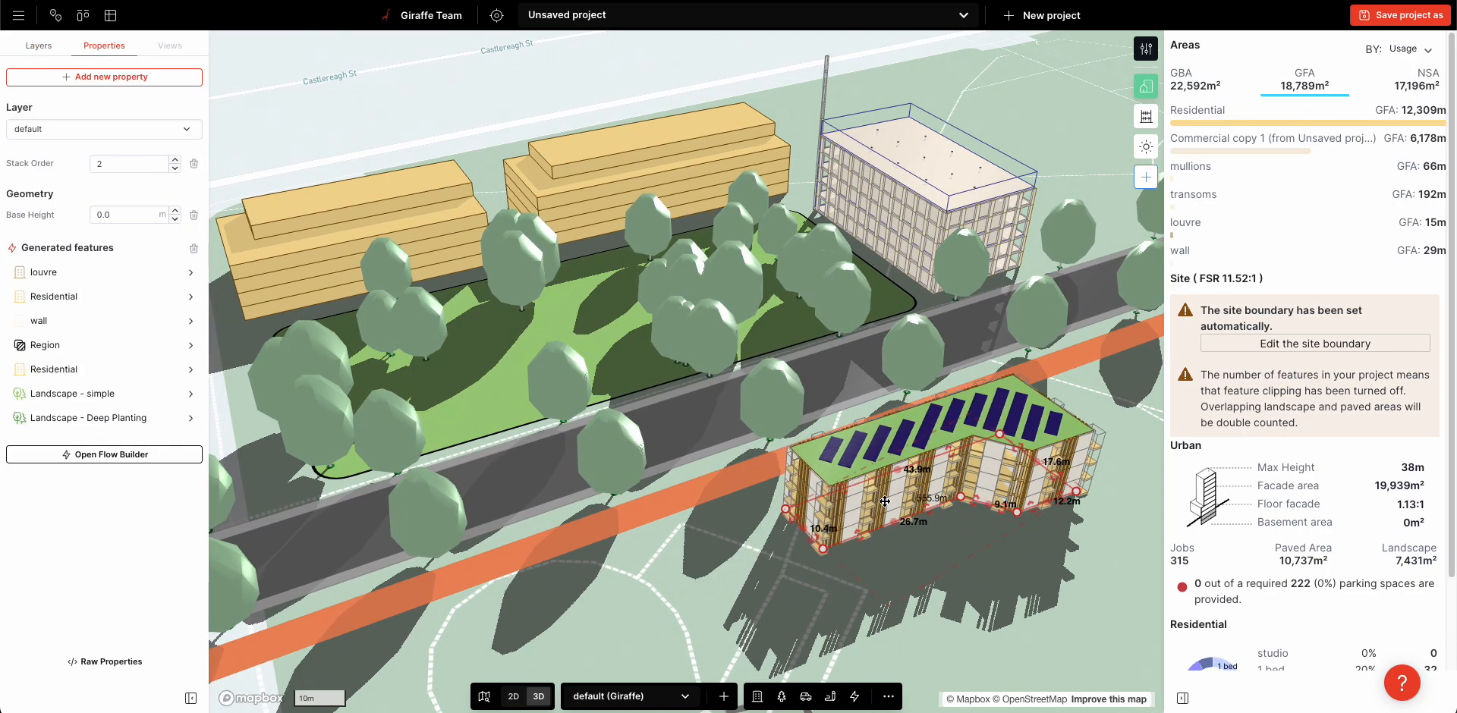
{"action": "left_click", "coordinate": [793, 541]}
Resize the residential block nearest Park St to about 53.2 m by 23.6 m
{"action": "scroll", "coordinate": [783, 538], "scroll_direction": "down", "scroll_amount": 1}
{"action": "scroll", "coordinate": [783, 538], "scroll_direction": "down", "scroll_amount": 2}
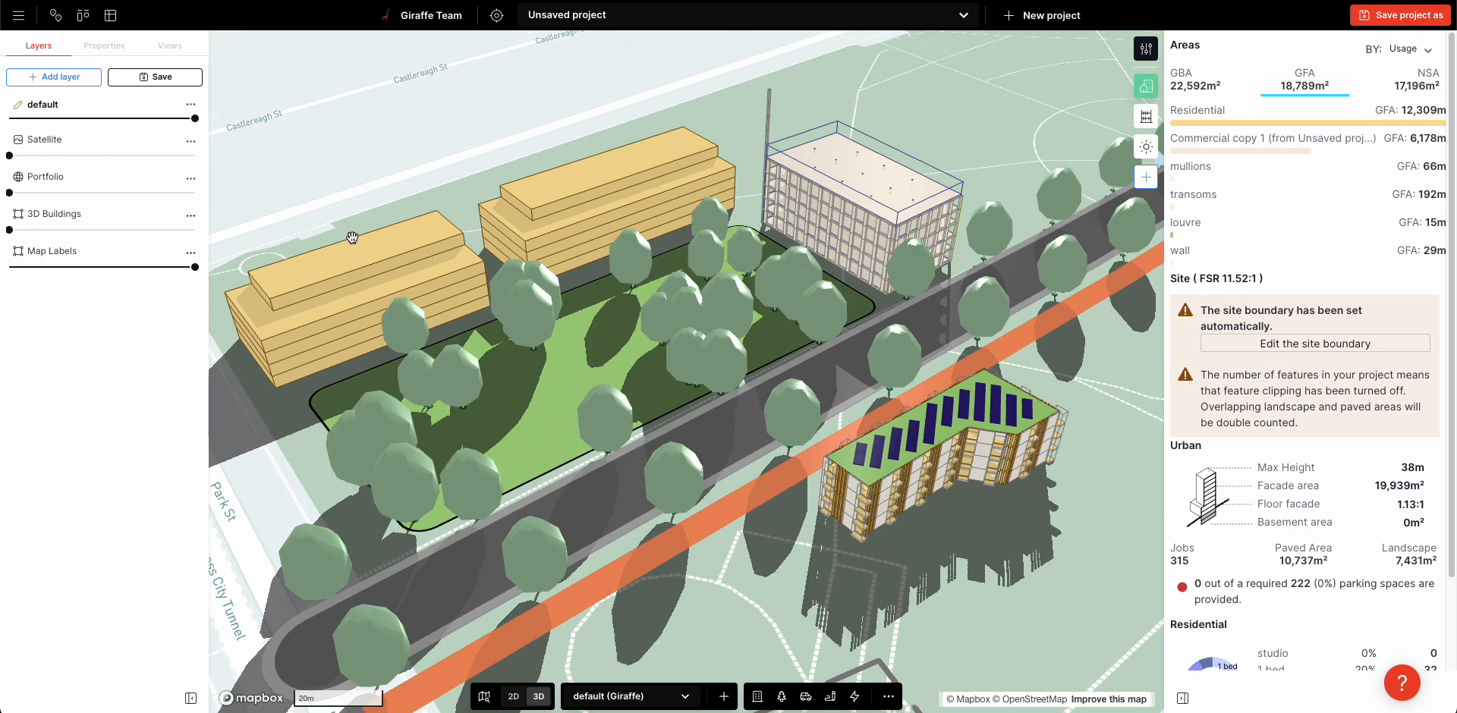
{"action": "left_click", "coordinate": [302, 369]}
{"action": "left_click_drag", "start_coordinate": [333, 366], "coordinate": [333, 365]}
{"action": "left_click", "coordinate": [304, 479]}
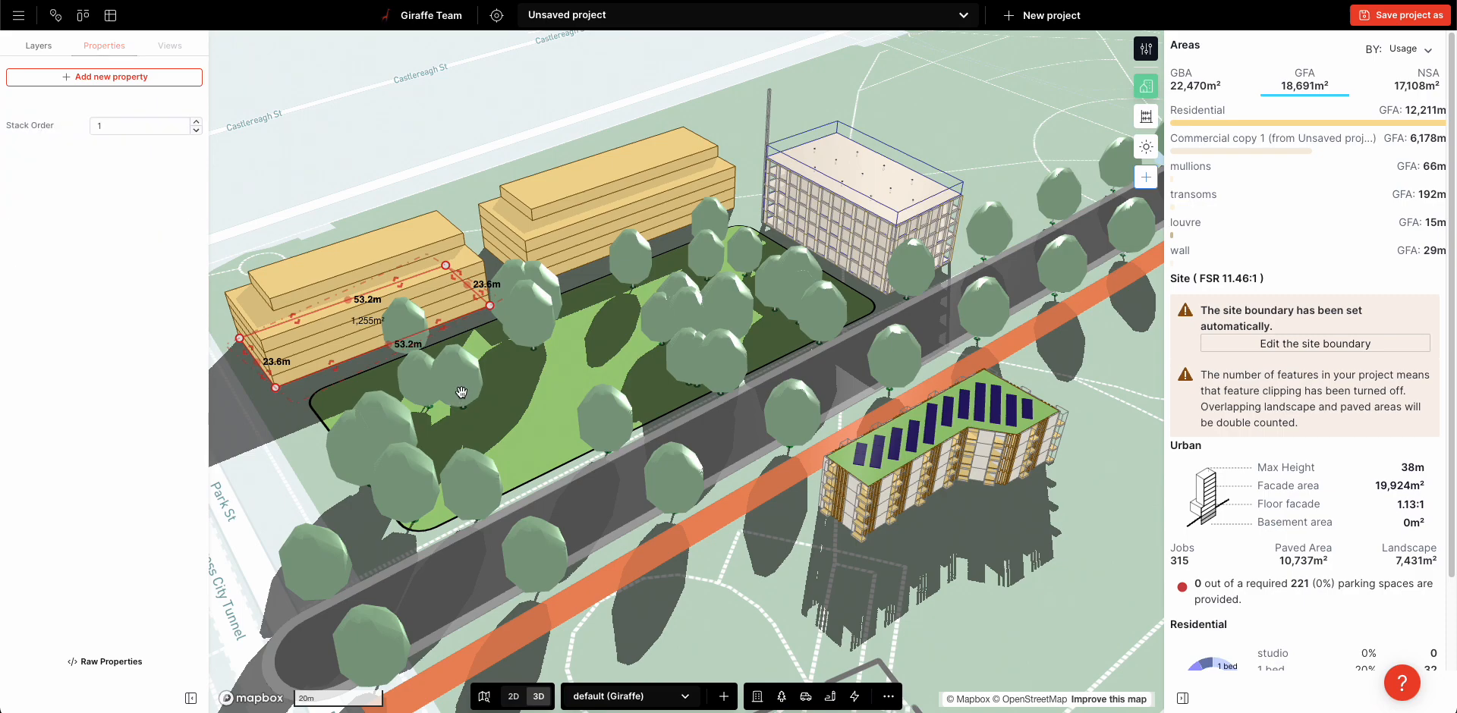
Shrink the tree park to about 60.8 m by 53.5 m and place a copy beside it toward Park St
{"action": "left_click", "coordinate": [394, 423]}
{"action": "left_click_drag", "start_coordinate": [329, 432], "coordinate": [695, 331]}
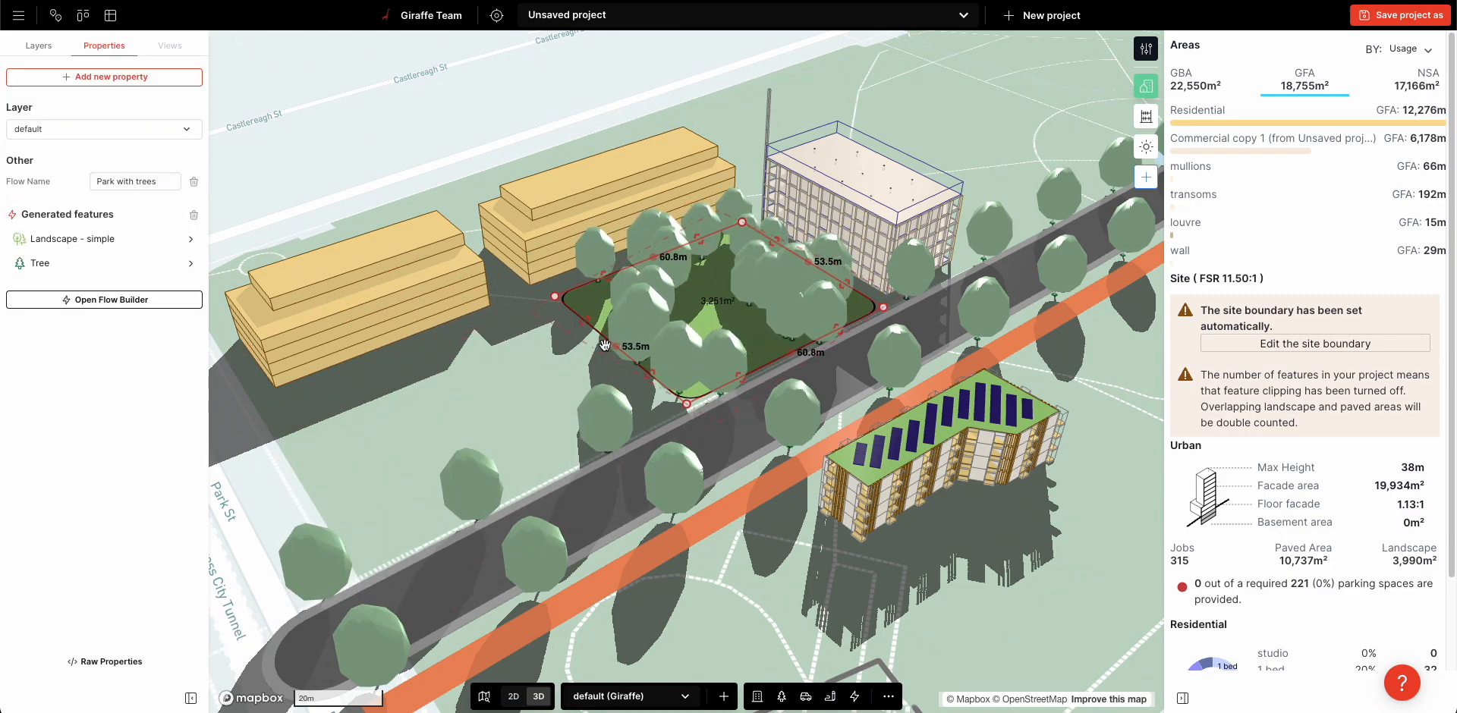
{"action": "key", "text": "ctrl+v"}
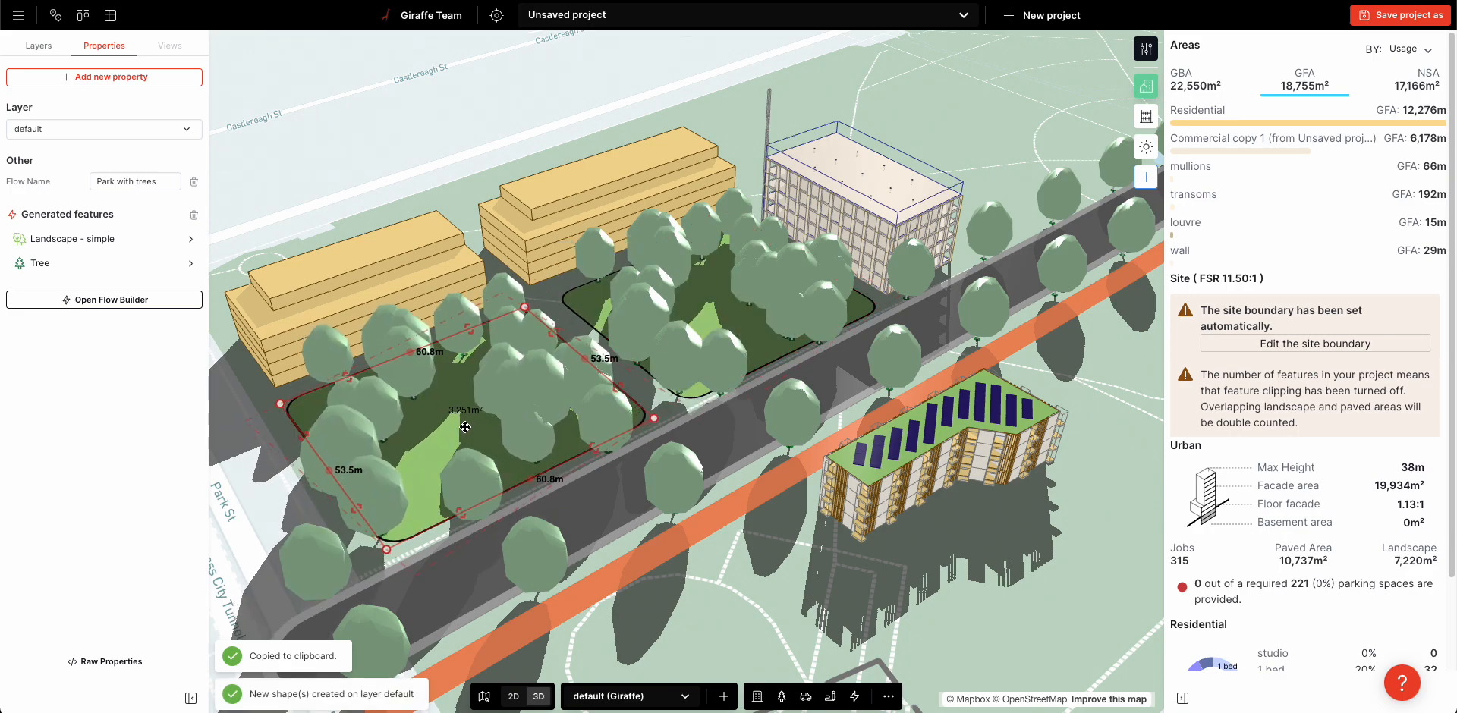
{"action": "left_click", "coordinate": [427, 167]}
{"action": "left_click", "coordinate": [888, 696]}
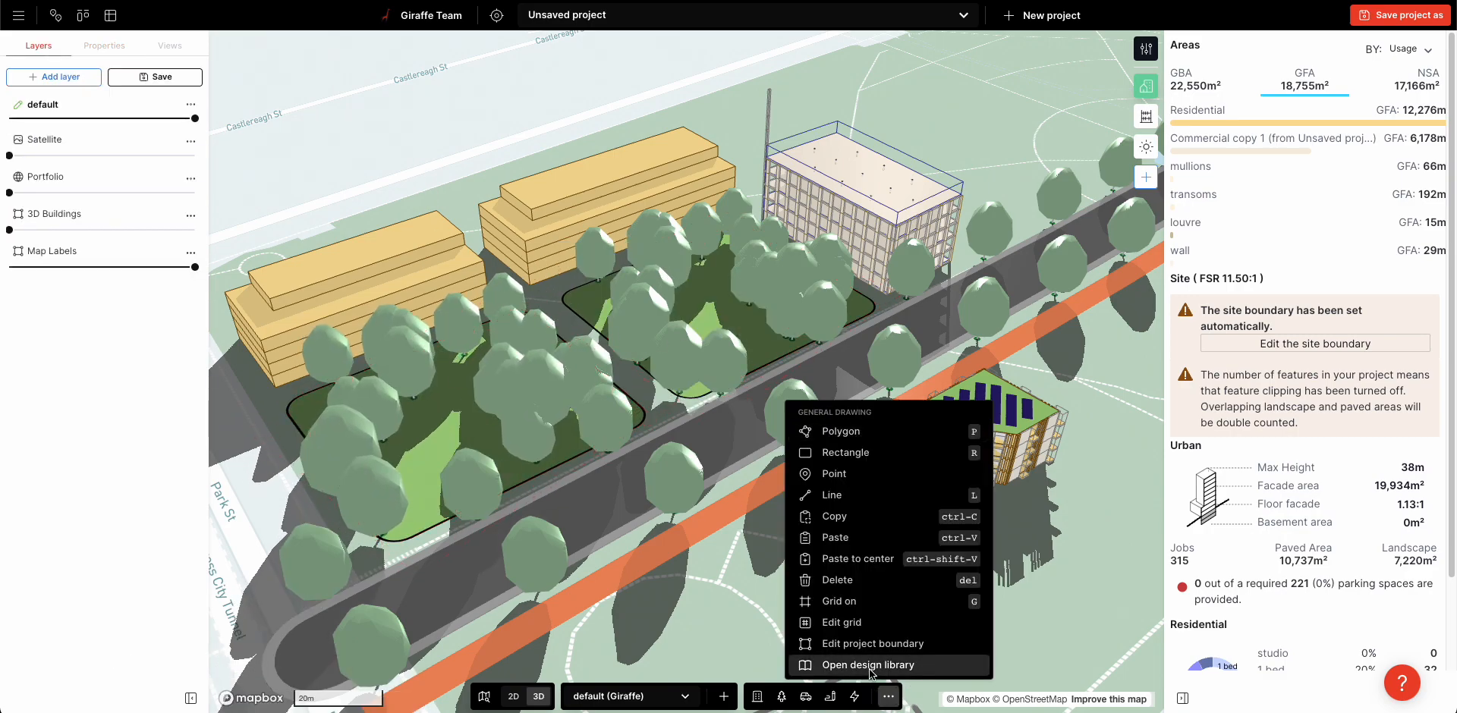
{"action": "right_click_drag", "start_coordinate": [892, 121], "coordinate": [852, 181]}
{"action": "scroll", "coordinate": [852, 181], "scroll_direction": "down", "scroll_amount": 1}
{"action": "right_click_drag", "start_coordinate": [929, 337], "coordinate": [921, 306]}
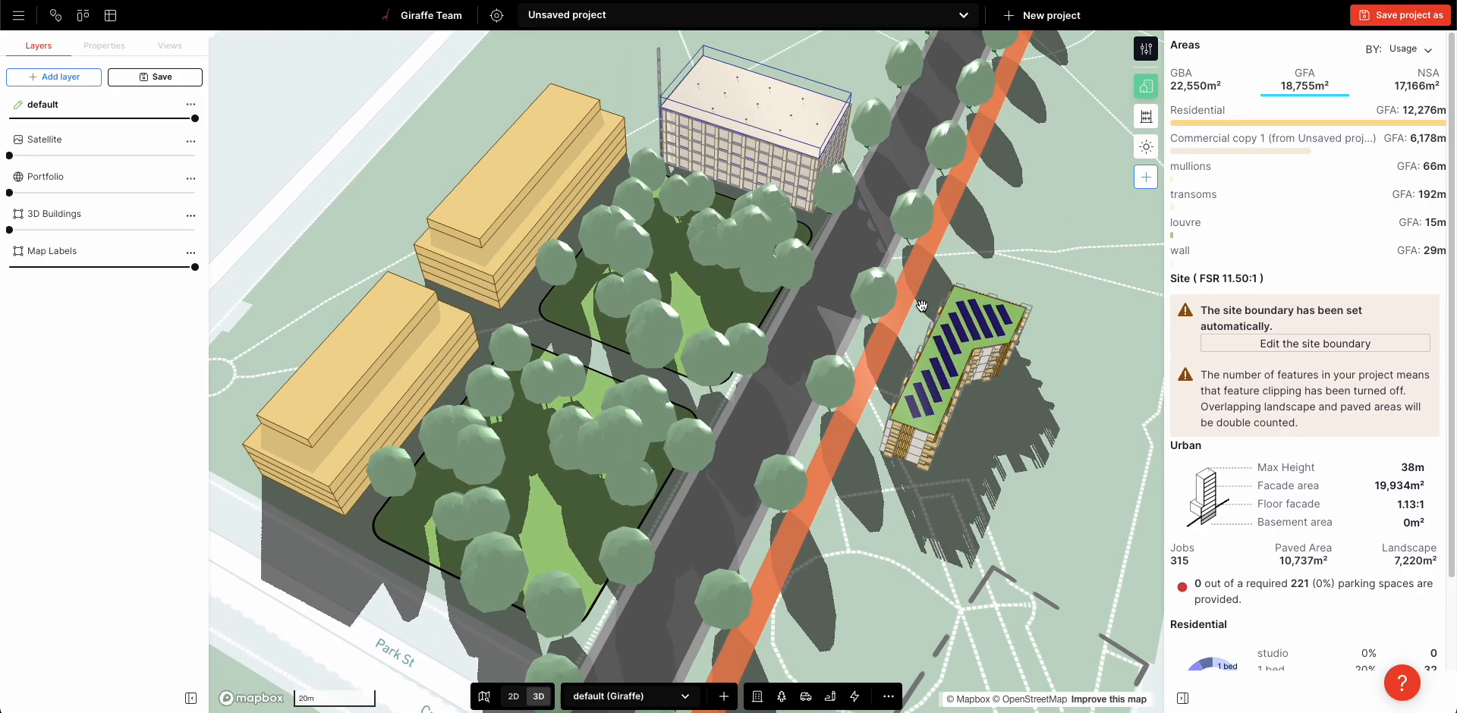
Widen the solar-roofed building's narrow end to about 12.9 m and its winged end to about 20.6 m on the cycle path side
{"action": "right_click_drag", "start_coordinate": [1053, 488], "coordinate": [1029, 472]}
{"action": "left_click", "coordinate": [872, 460]}
{"action": "scroll", "coordinate": [866, 462], "scroll_direction": "up", "scroll_amount": 4}
{"action": "left_click_drag", "start_coordinate": [865, 465], "coordinate": [848, 449]}
{"action": "left_click", "coordinate": [759, 556]}
{"action": "scroll", "coordinate": [759, 557], "scroll_direction": "down", "scroll_amount": 3}
{"action": "left_click", "coordinate": [894, 458]}
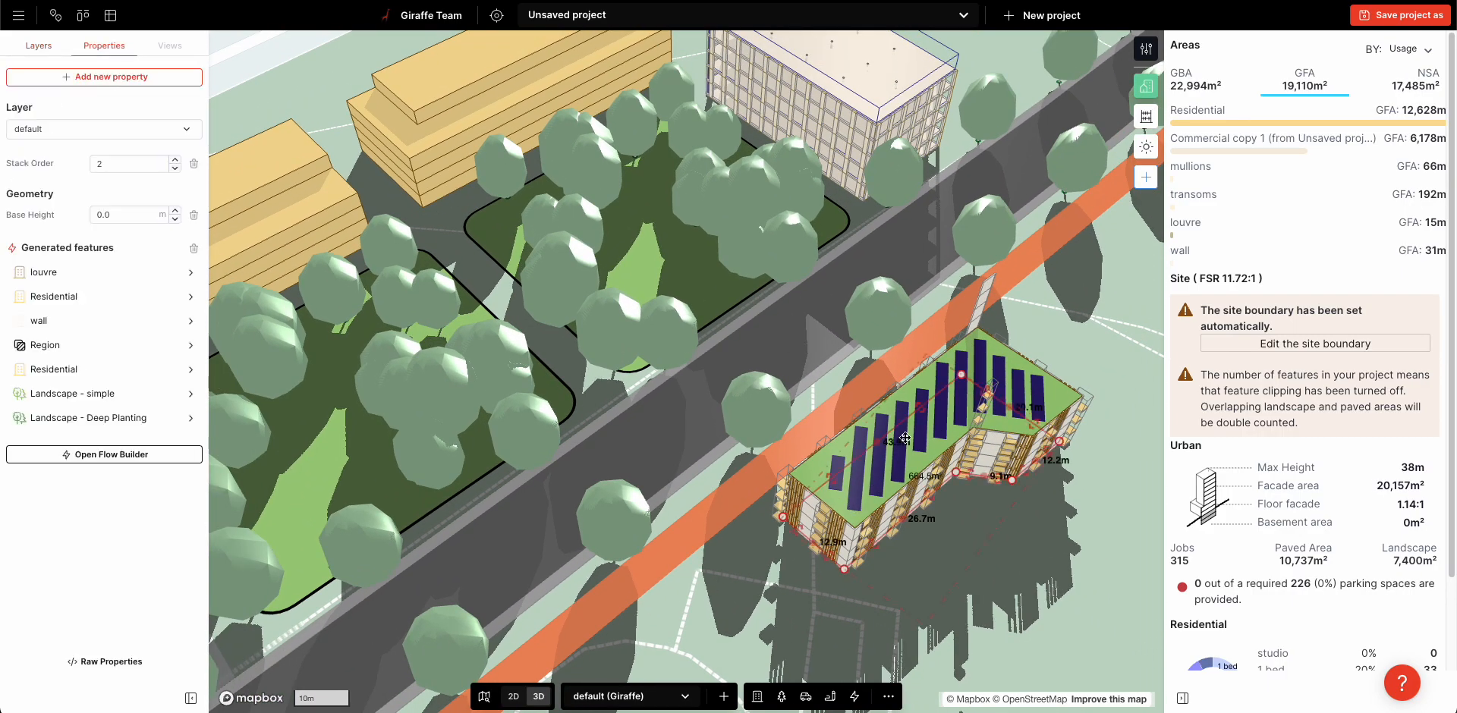
{"action": "left_click_drag", "start_coordinate": [961, 374], "coordinate": [958, 372]}
Duplicate the solar-roofed building in plan view and place the copy, flipped end to end, beyond its narrow end along the cycle path
{"action": "scroll", "coordinate": [927, 523], "scroll_direction": "down", "scroll_amount": 3}
{"action": "scroll", "coordinate": [933, 535], "scroll_direction": "down", "scroll_amount": 2}
{"action": "scroll", "coordinate": [948, 524], "scroll_direction": "up", "scroll_amount": 2}
{"action": "right_click_drag", "start_coordinate": [921, 413], "coordinate": [953, 478]}
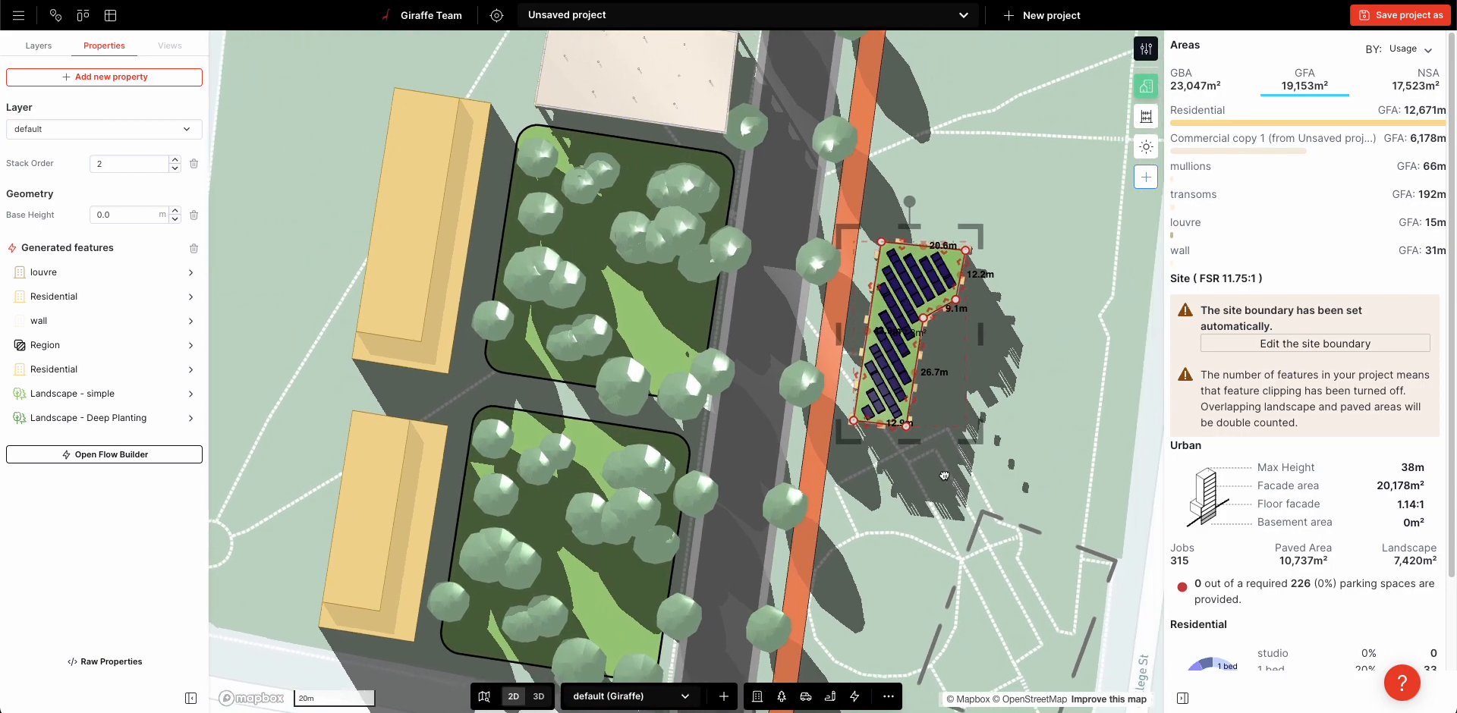
{"action": "key", "text": "ctrl+c"}
{"action": "key", "text": "ctrl+v"}
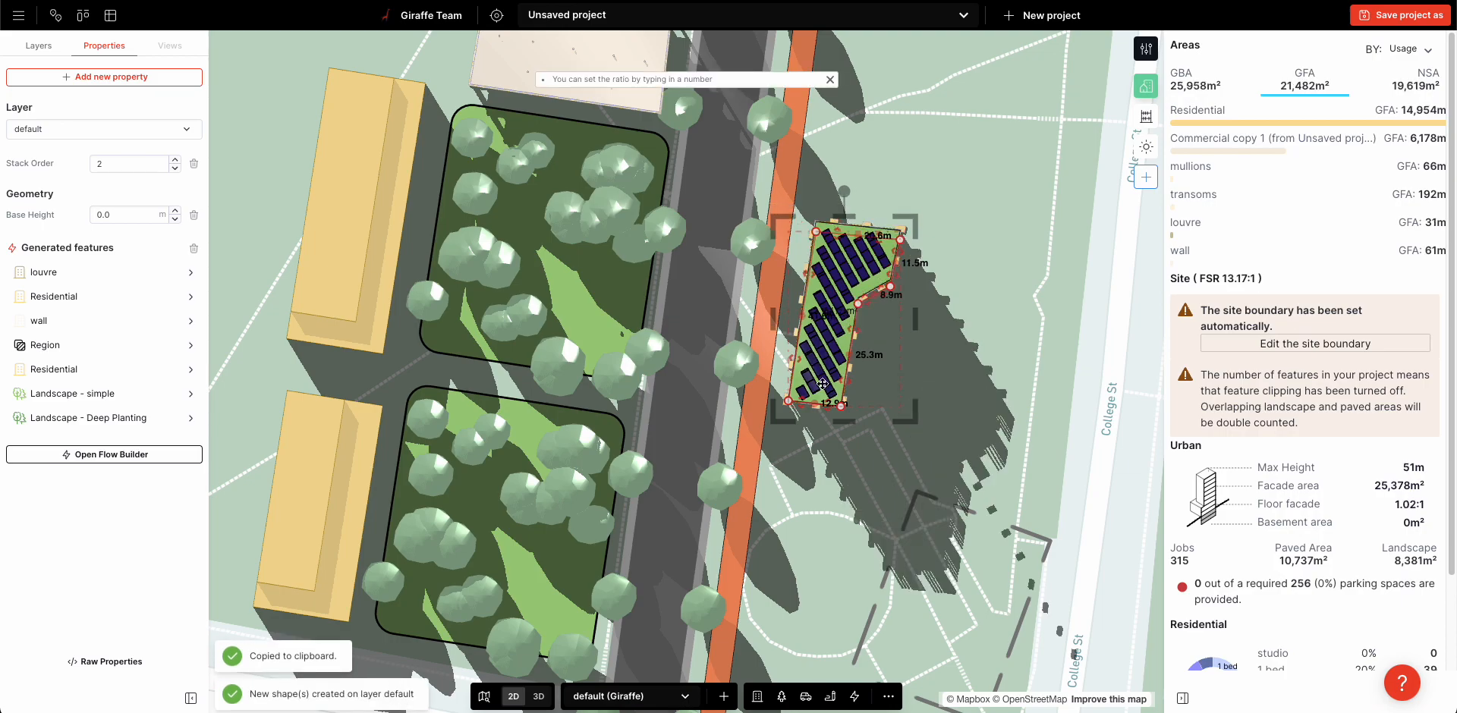
{"action": "left_click_drag", "start_coordinate": [823, 581], "coordinate": [824, 613]}
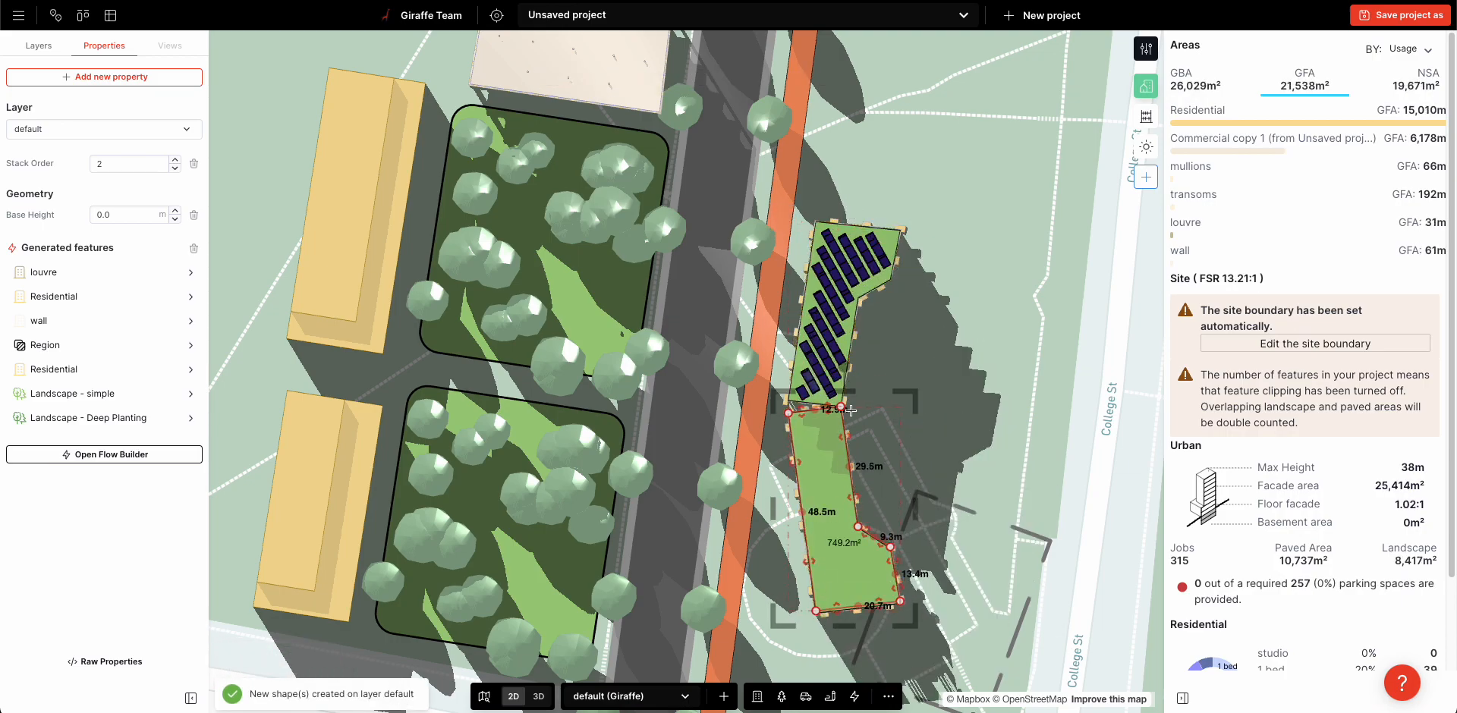
{"action": "left_click_drag", "start_coordinate": [845, 364], "coordinate": [877, 386]}
{"action": "left_click_drag", "start_coordinate": [830, 456], "coordinate": [800, 490]}
Duplicate both solar-roofed buildings, mirror the pair toward College St and rotate it by about 13° to face the originals
{"action": "left_click", "coordinate": [822, 390], "text": "shift"}
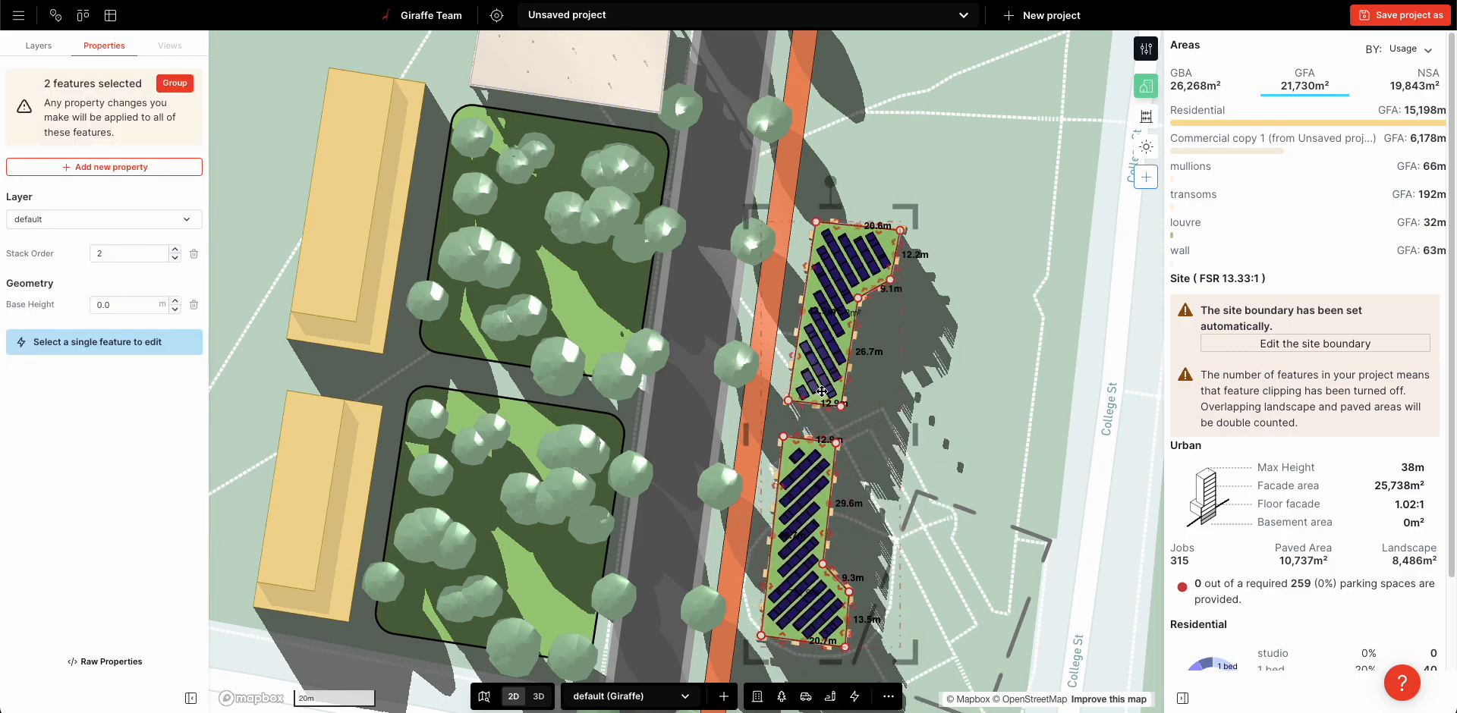
{"action": "key", "text": "ctrl+c"}
{"action": "key", "text": "ctrl+v"}
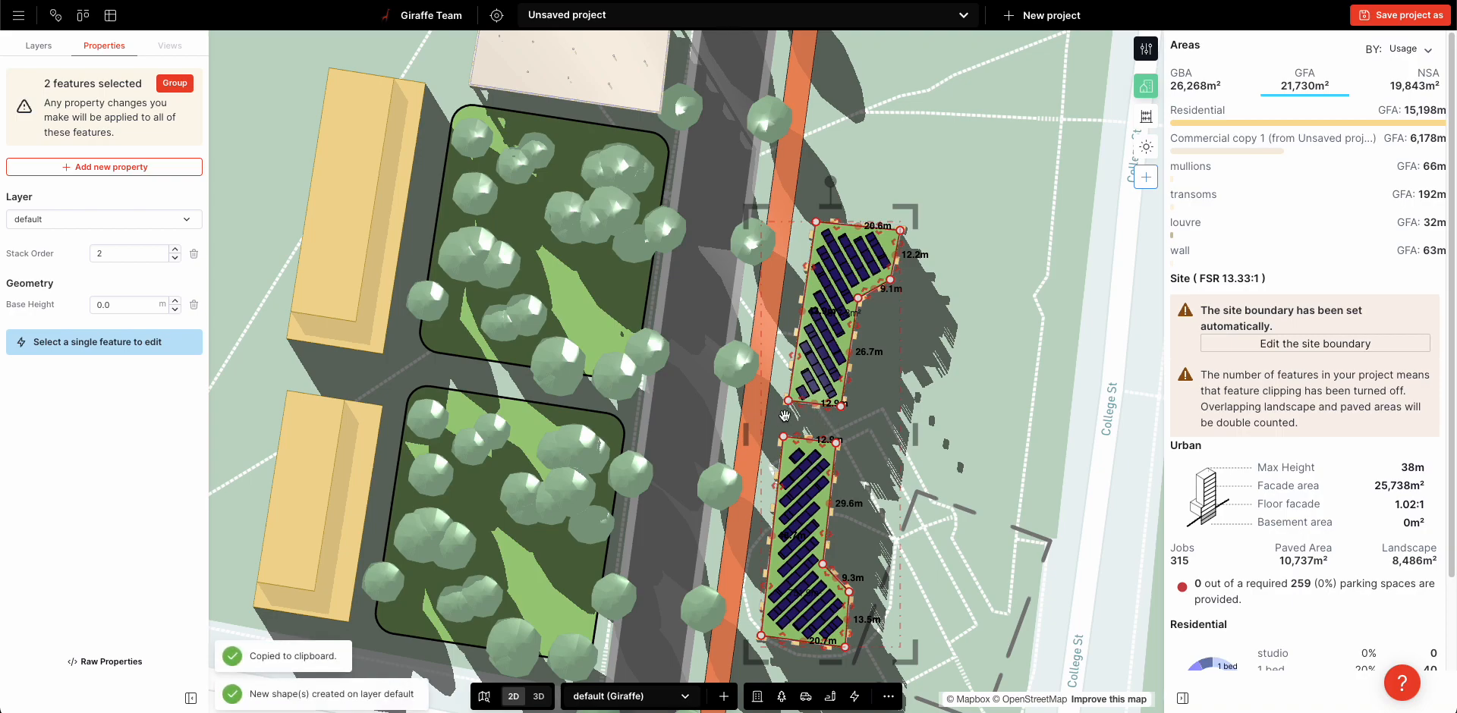
{"action": "left_click_drag", "start_coordinate": [1034, 461], "coordinate": [1039, 460]}
{"action": "left_click_drag", "start_coordinate": [977, 182], "coordinate": [1041, 208]}
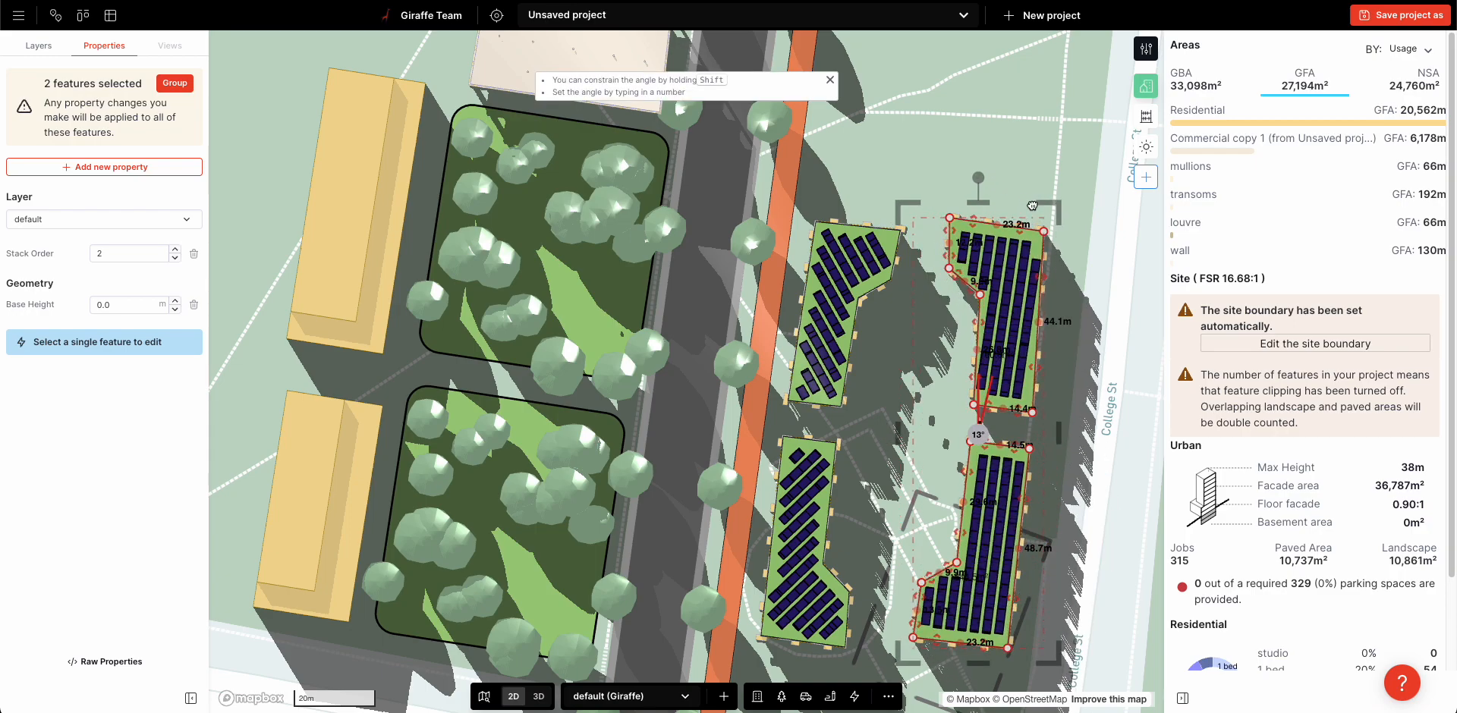
{"action": "left_click_drag", "start_coordinate": [1013, 296], "coordinate": [1024, 314]}
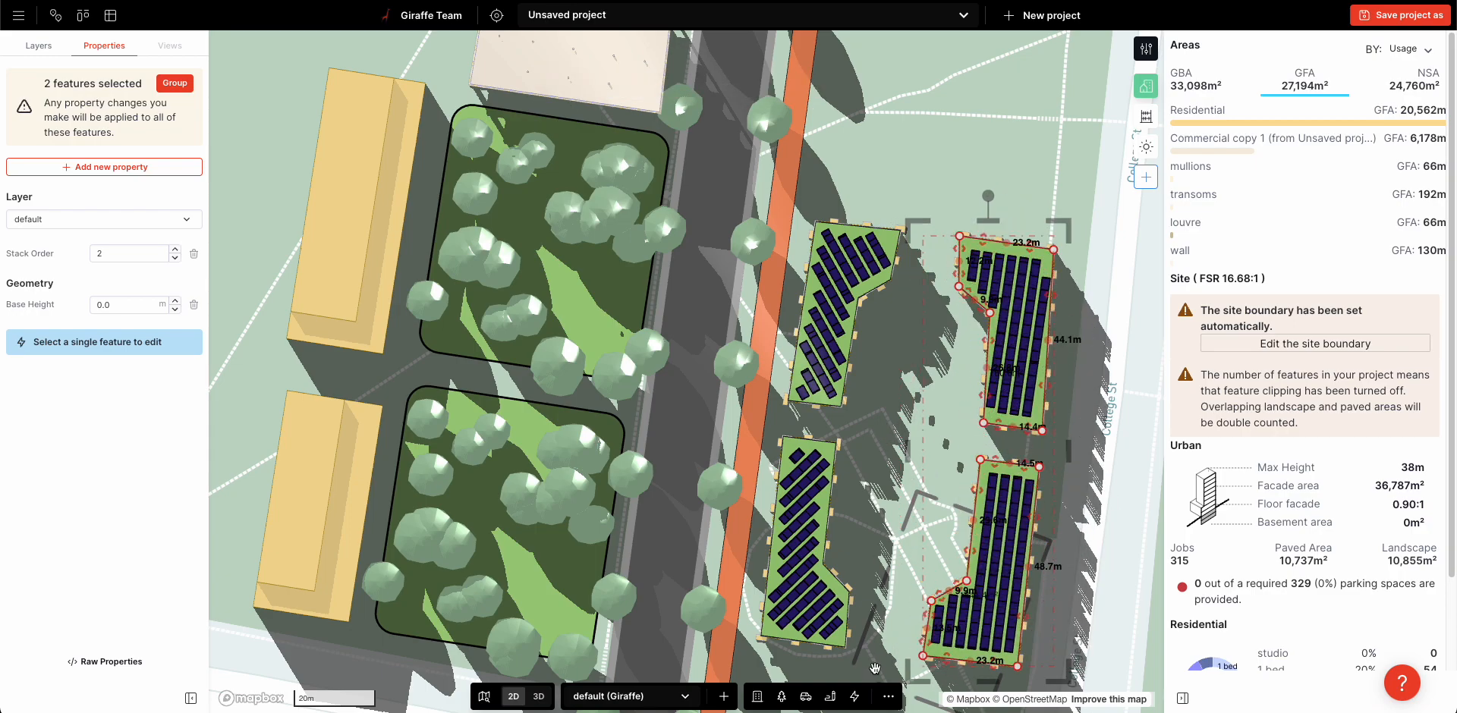
Move the two buildings on the College St side individually to widen the gap between them
{"action": "left_click", "coordinate": [887, 699]}
{"action": "left_click", "coordinate": [924, 175]}
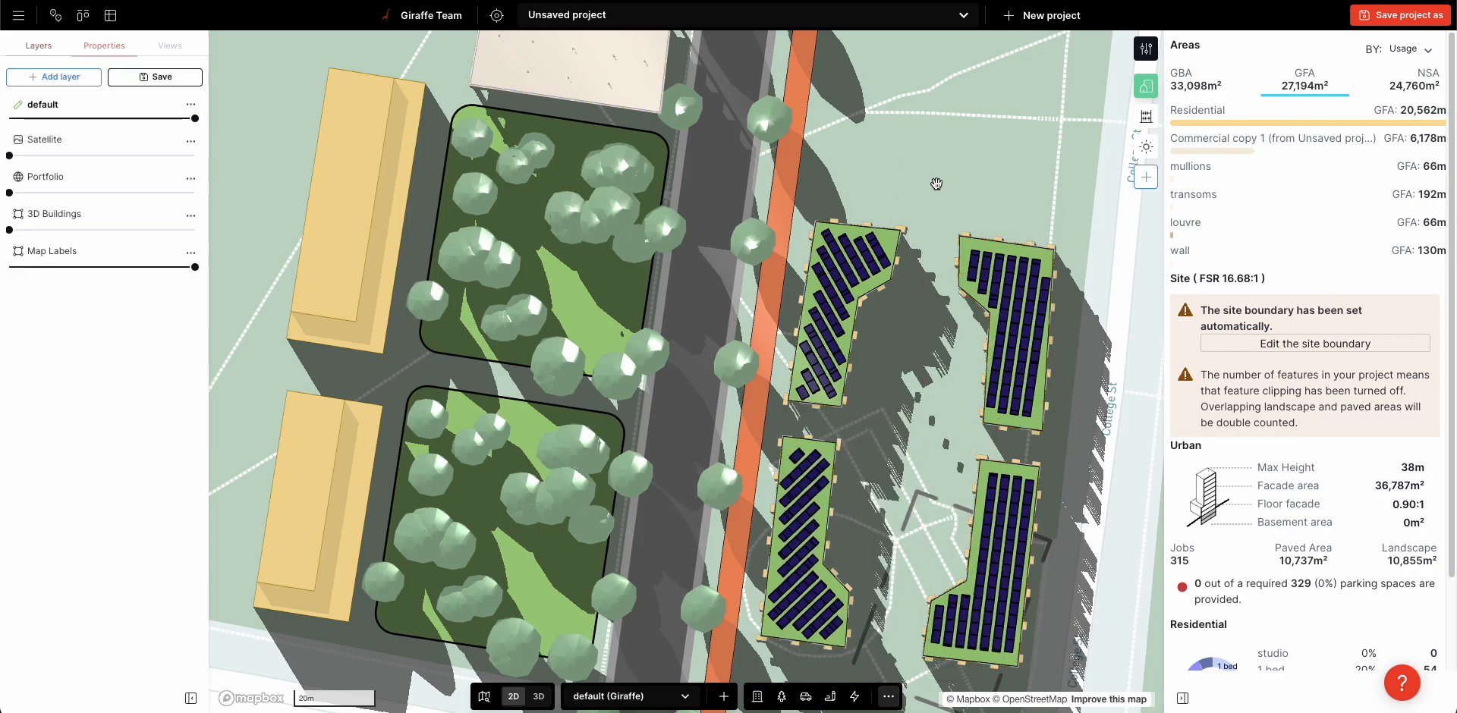
{"action": "left_click", "coordinate": [997, 290]}
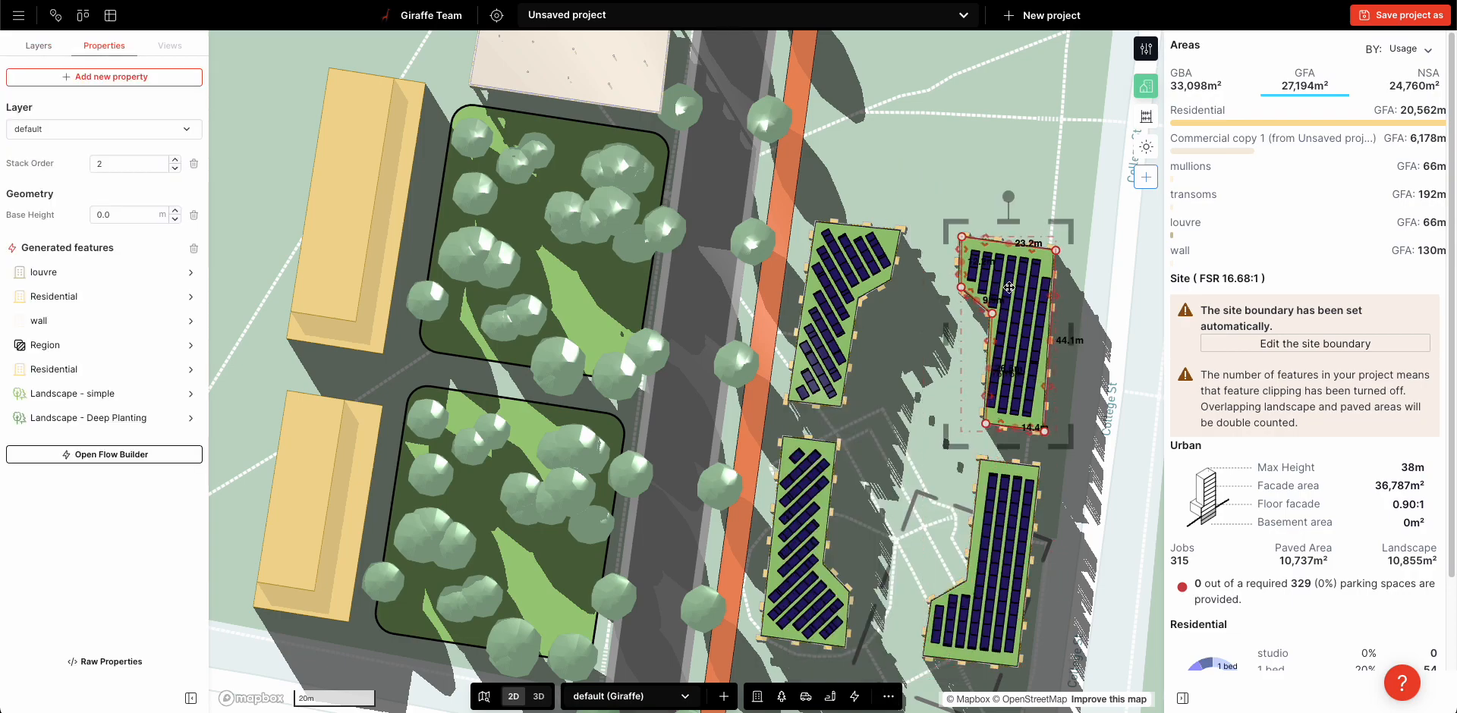
{"action": "left_click", "coordinate": [997, 544]}
{"action": "left_click_drag", "start_coordinate": [997, 544], "coordinate": [995, 554]}
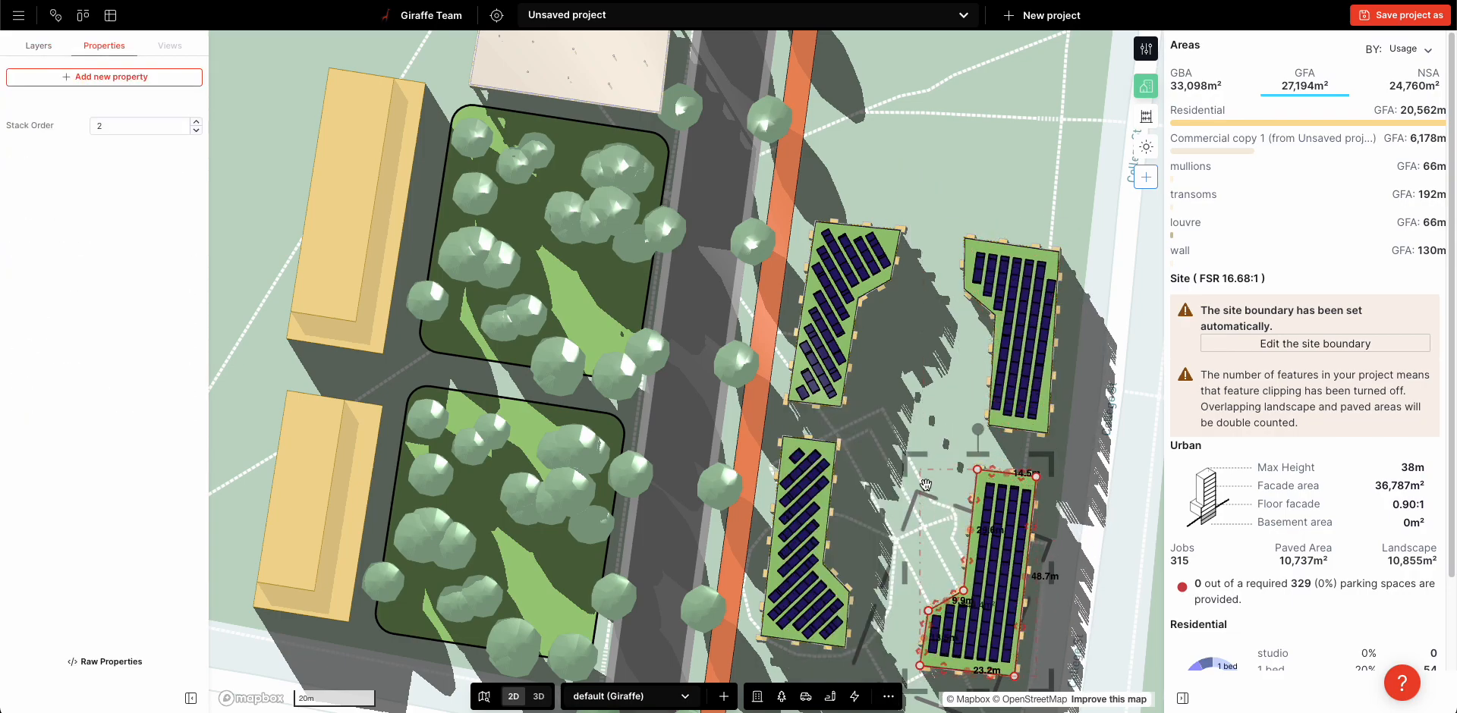
Draw a rectangle about 63 m by 26.6 m in the courtyard between the four solar-roofed buildings
{"action": "key", "text": "r"}
{"action": "left_click", "coordinate": [878, 311]}
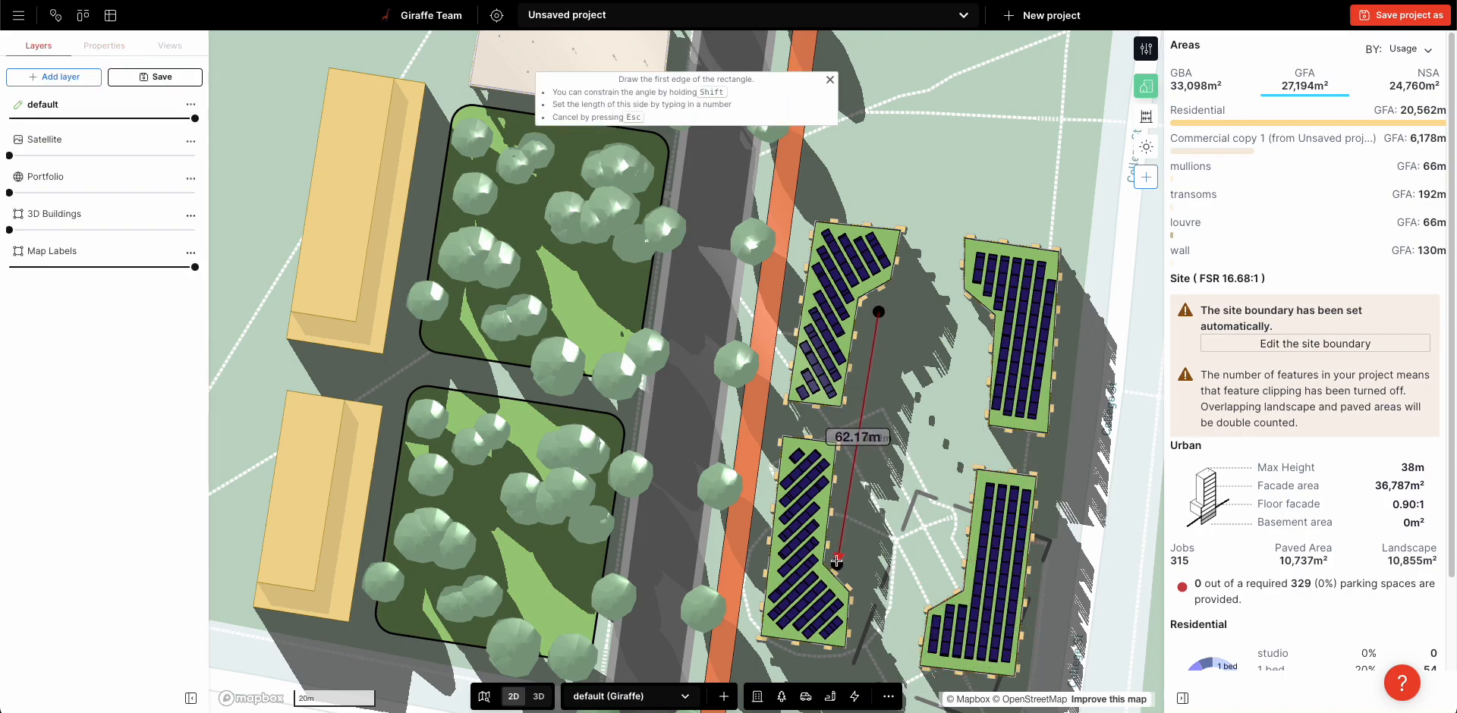
{"action": "left_click", "coordinate": [843, 568]}
{"action": "left_click", "coordinate": [964, 500]}
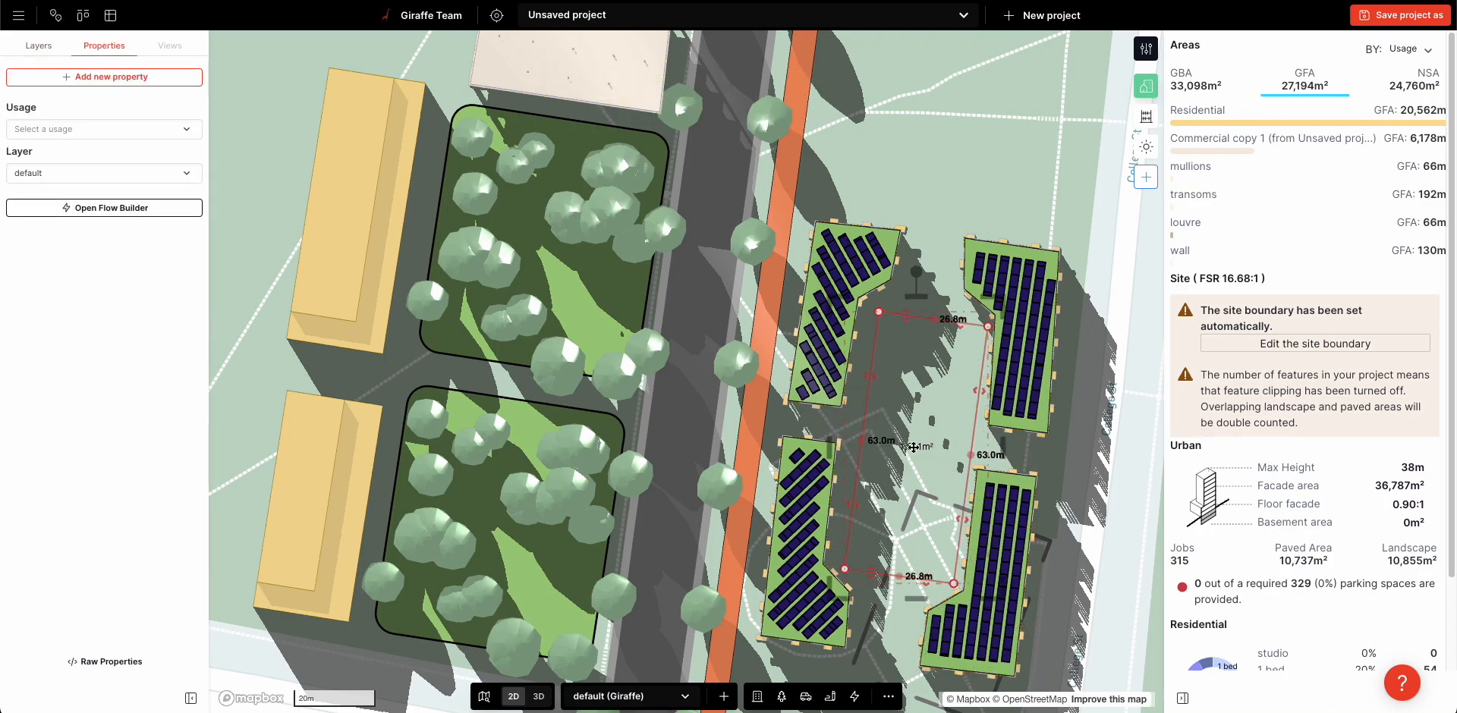
Set the courtyard rectangle's usage to Landscape - simple and pull in its long side facing College St
{"action": "left_click", "coordinate": [75, 130]}
{"action": "scroll", "coordinate": [106, 357], "scroll_direction": "down", "scroll_amount": 5}
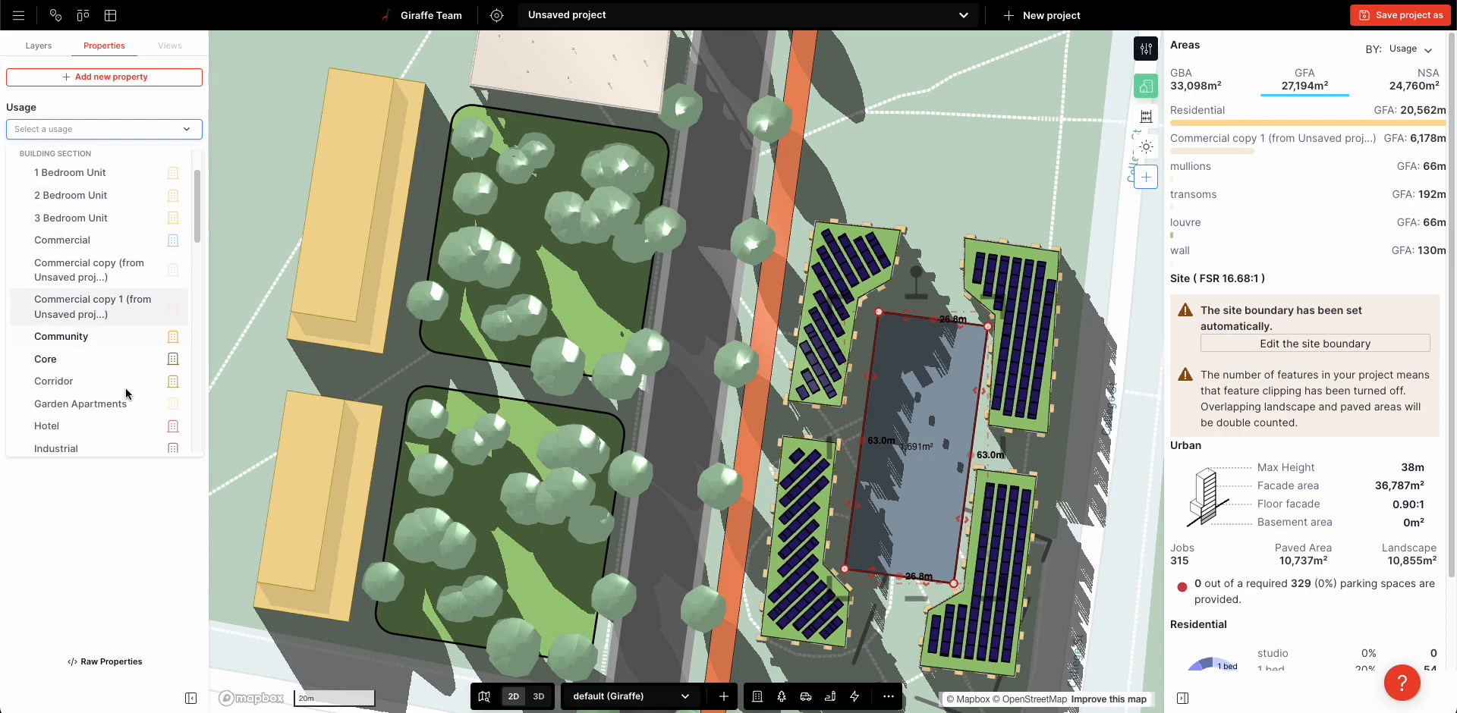
{"action": "type", "text": "kan"}
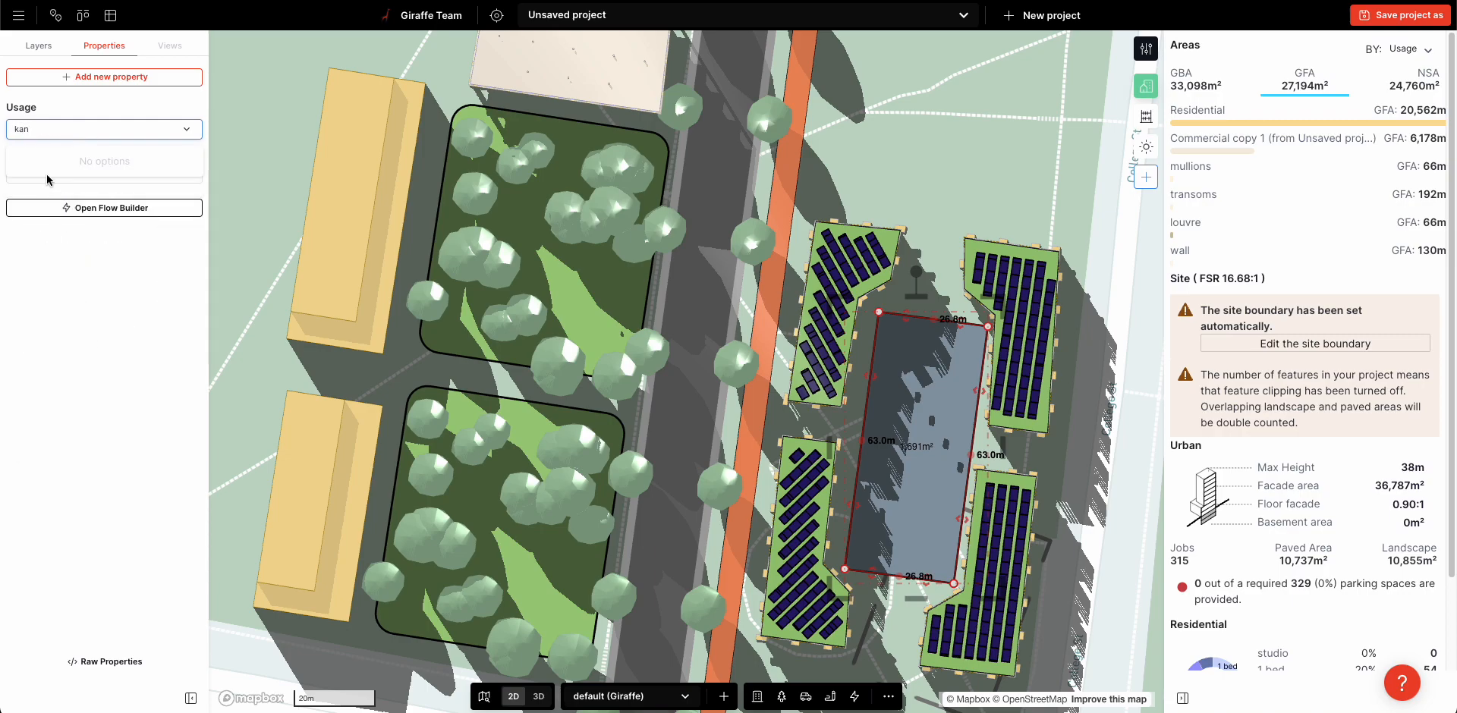
{"action": "key", "text": "BackSpace"}
{"action": "key", "text": "BackSpace"}
{"action": "type", "text": "la"}
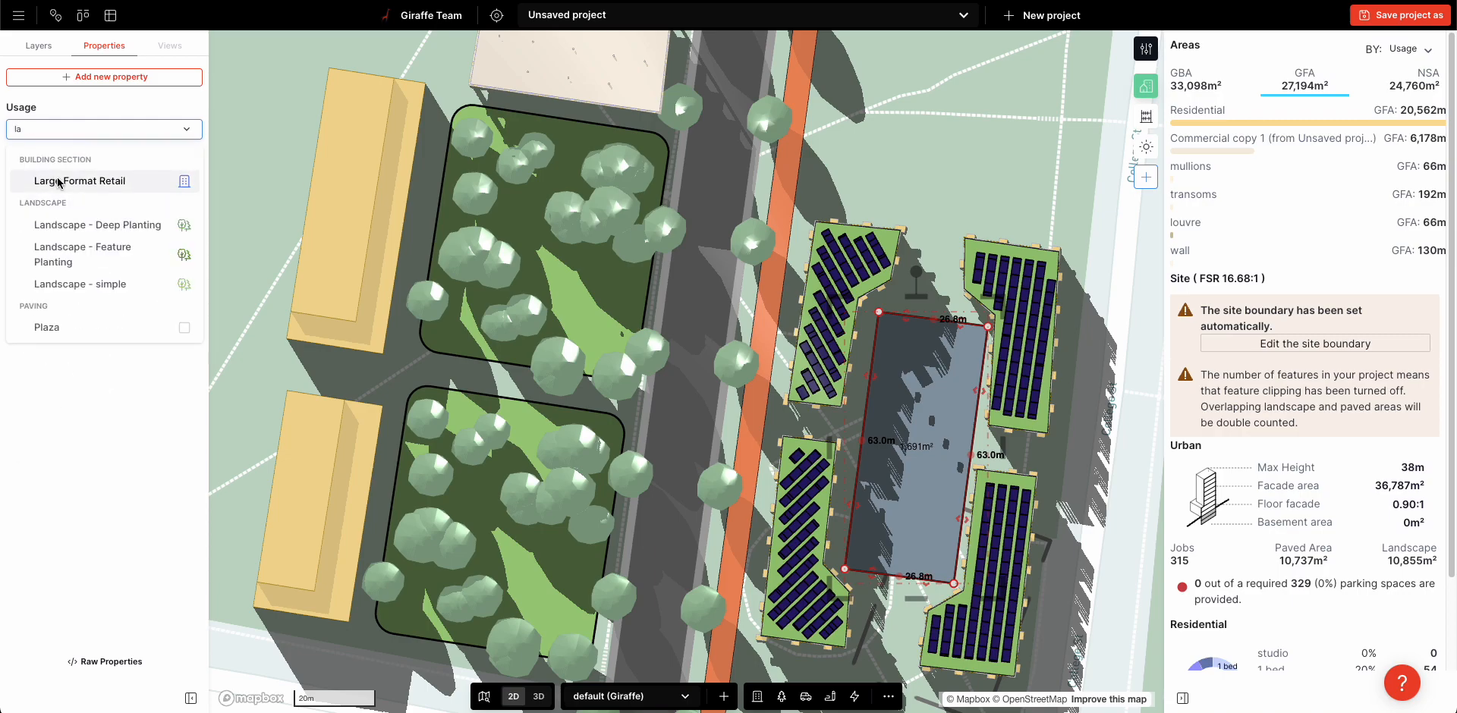
{"action": "left_click", "coordinate": [79, 284]}
{"action": "left_click_drag", "start_coordinate": [979, 394], "coordinate": [964, 394]}
{"action": "left_click", "coordinate": [976, 289]}
Examine the four-building courtyard and its surroundings in 3D from low and overhead angles
{"action": "right_click_drag", "start_coordinate": [975, 289], "coordinate": [980, 209]}
{"action": "scroll", "coordinate": [1051, 314], "scroll_direction": "down", "scroll_amount": 3}
{"action": "right_click_drag", "start_coordinate": [1053, 316], "coordinate": [959, 311]}
{"action": "right_click_drag", "start_coordinate": [937, 528], "coordinate": [870, 520]}
{"action": "scroll", "coordinate": [372, 462], "scroll_direction": "up", "scroll_amount": 5}
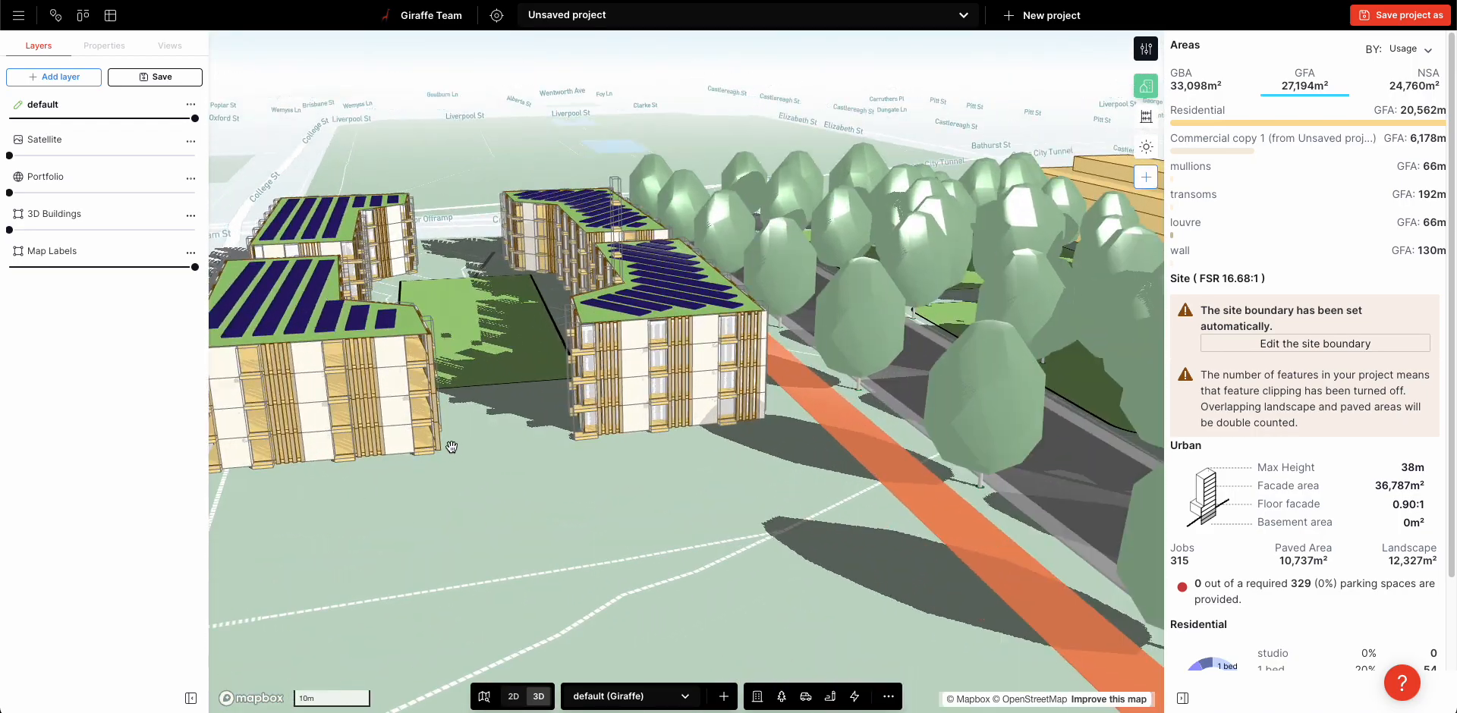
{"action": "scroll", "coordinate": [453, 447], "scroll_direction": "down", "scroll_amount": 1}
{"action": "right_click_drag", "start_coordinate": [449, 448], "coordinate": [687, 441]}
{"action": "left_click_drag", "start_coordinate": [918, 409], "coordinate": [924, 478]}
{"action": "scroll", "coordinate": [921, 466], "scroll_direction": "down", "scroll_amount": 5}
{"action": "right_click_drag", "start_coordinate": [607, 398], "coordinate": [685, 435]}
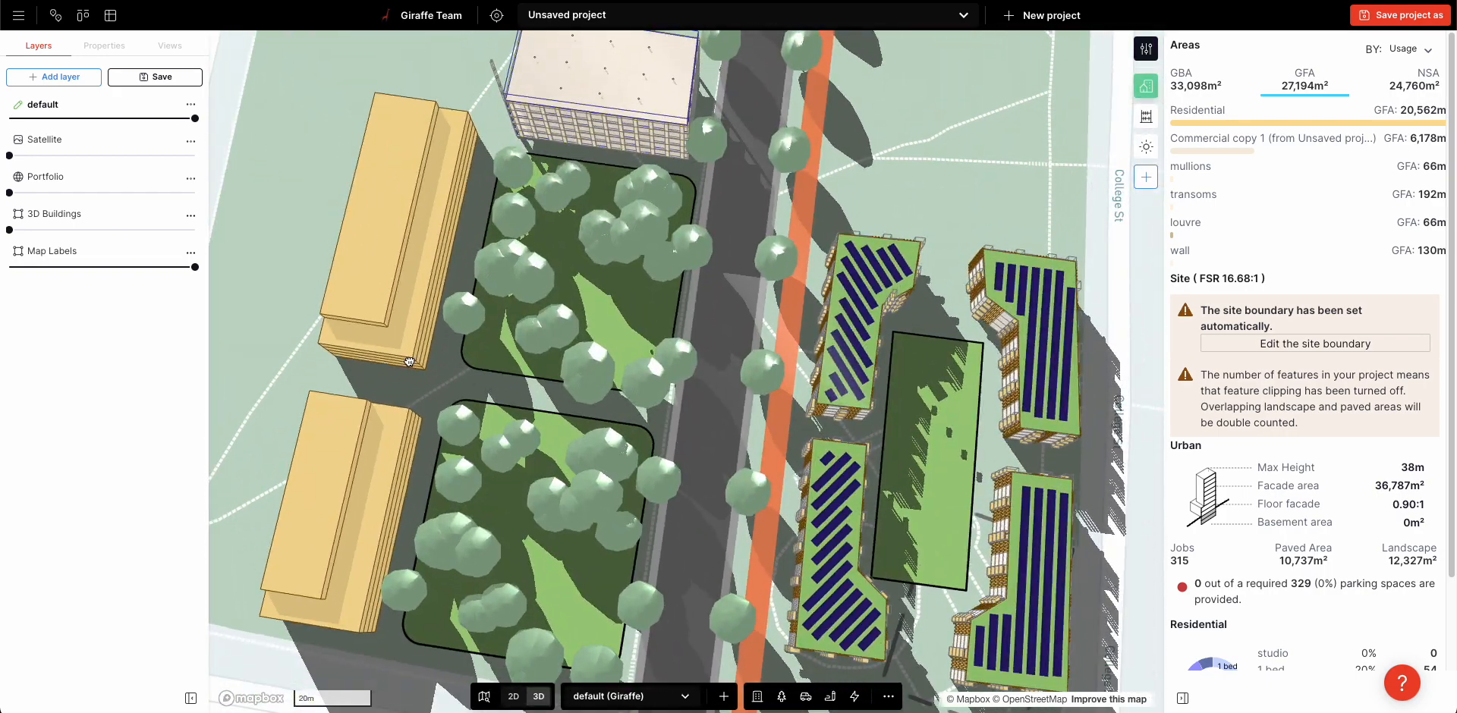
Shorten the residential block farther from Park St to about 62.9 m, opening the gap between the two blocks
{"action": "left_click", "coordinate": [408, 363]}
{"action": "left_click_drag", "start_coordinate": [401, 364], "coordinate": [403, 350]}
{"action": "left_click", "coordinate": [423, 421]}
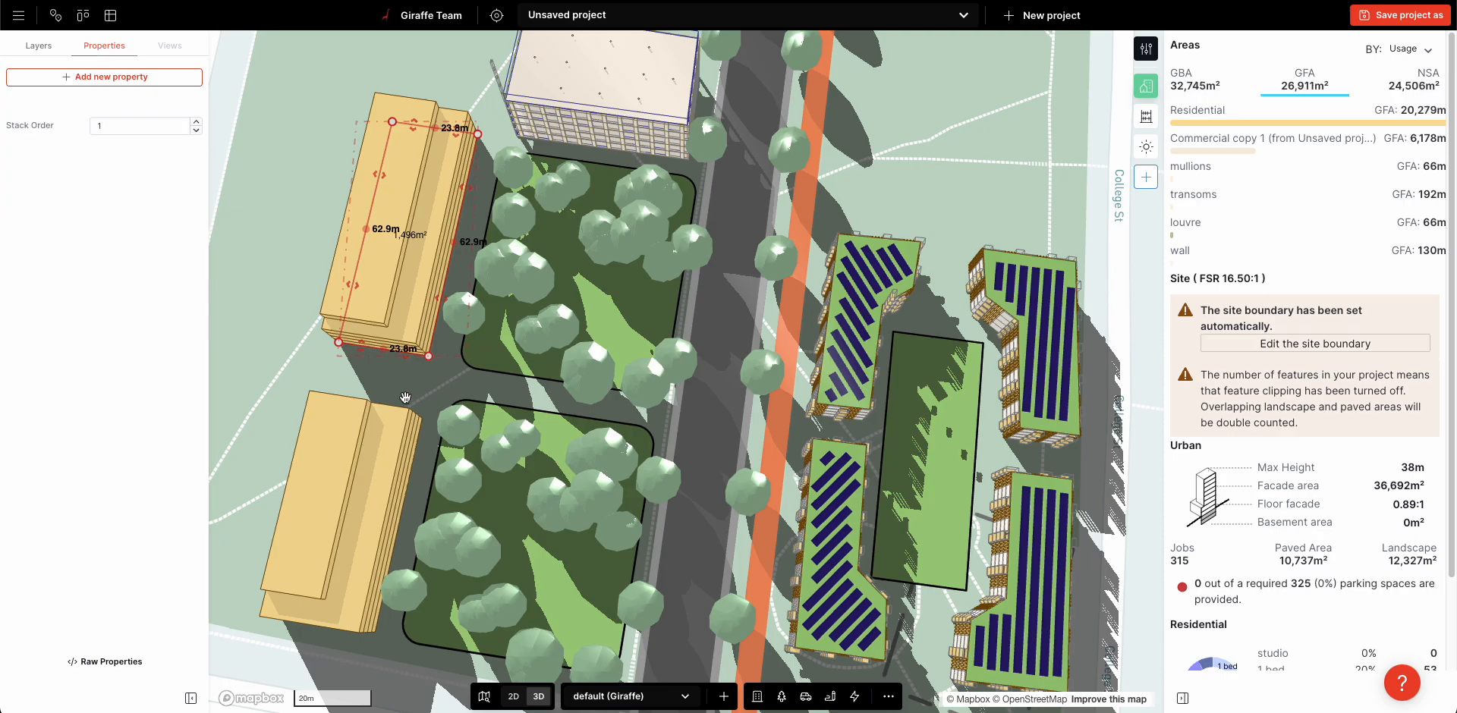
{"action": "right_click_drag", "start_coordinate": [732, 438], "coordinate": [775, 391]}
{"action": "scroll", "coordinate": [876, 373], "scroll_direction": "up", "scroll_amount": 3}
{"action": "scroll", "coordinate": [819, 383], "scroll_direction": "up", "scroll_amount": 3}
{"action": "scroll", "coordinate": [774, 391], "scroll_direction": "down", "scroll_amount": 5}
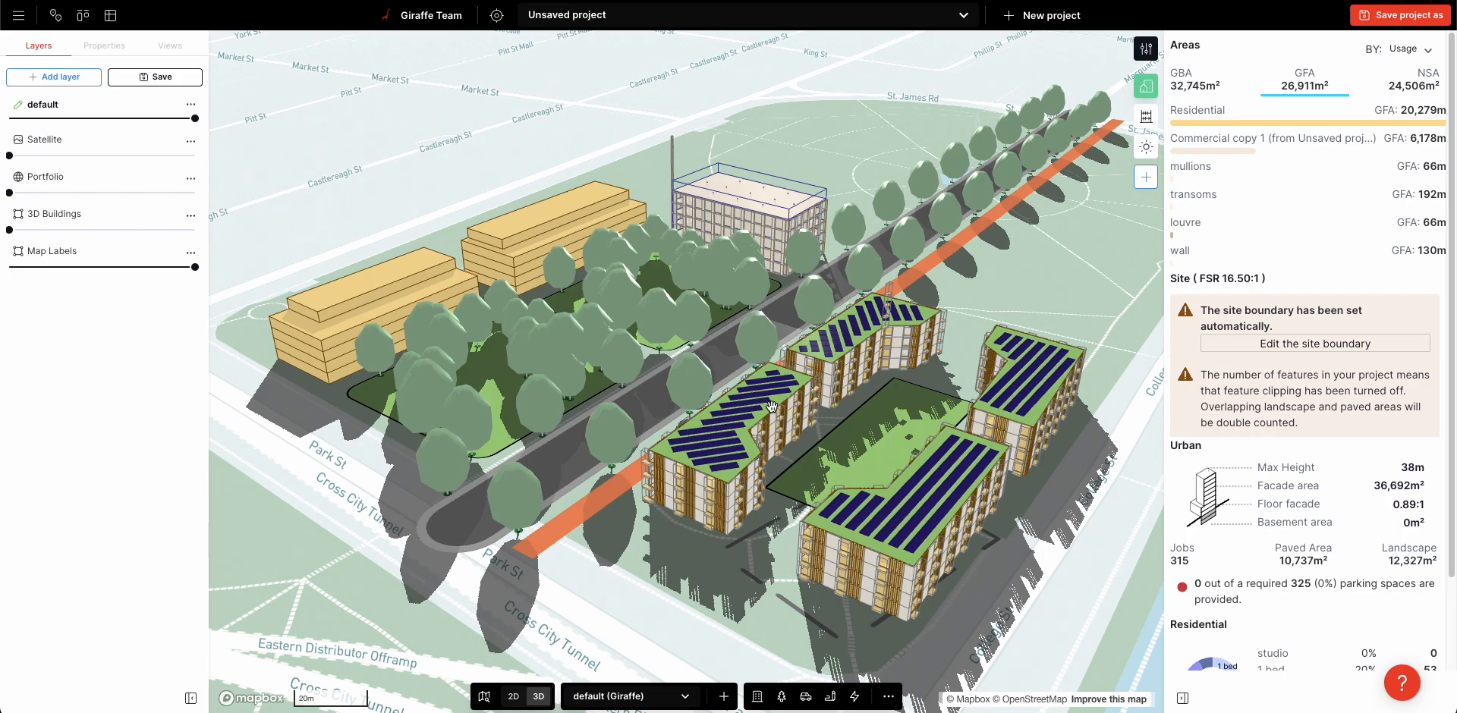
{"action": "left_click", "coordinate": [887, 698]}
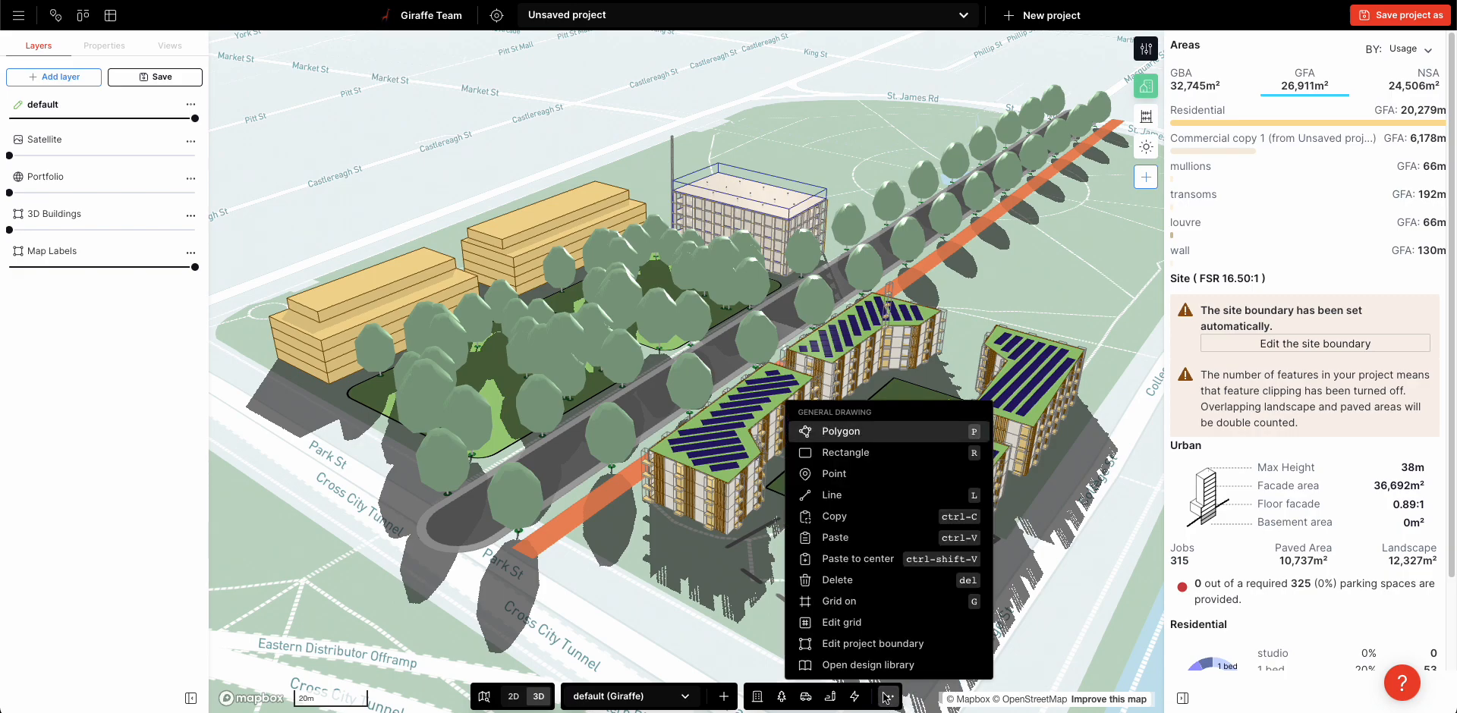
{"action": "left_click", "coordinate": [886, 697]}
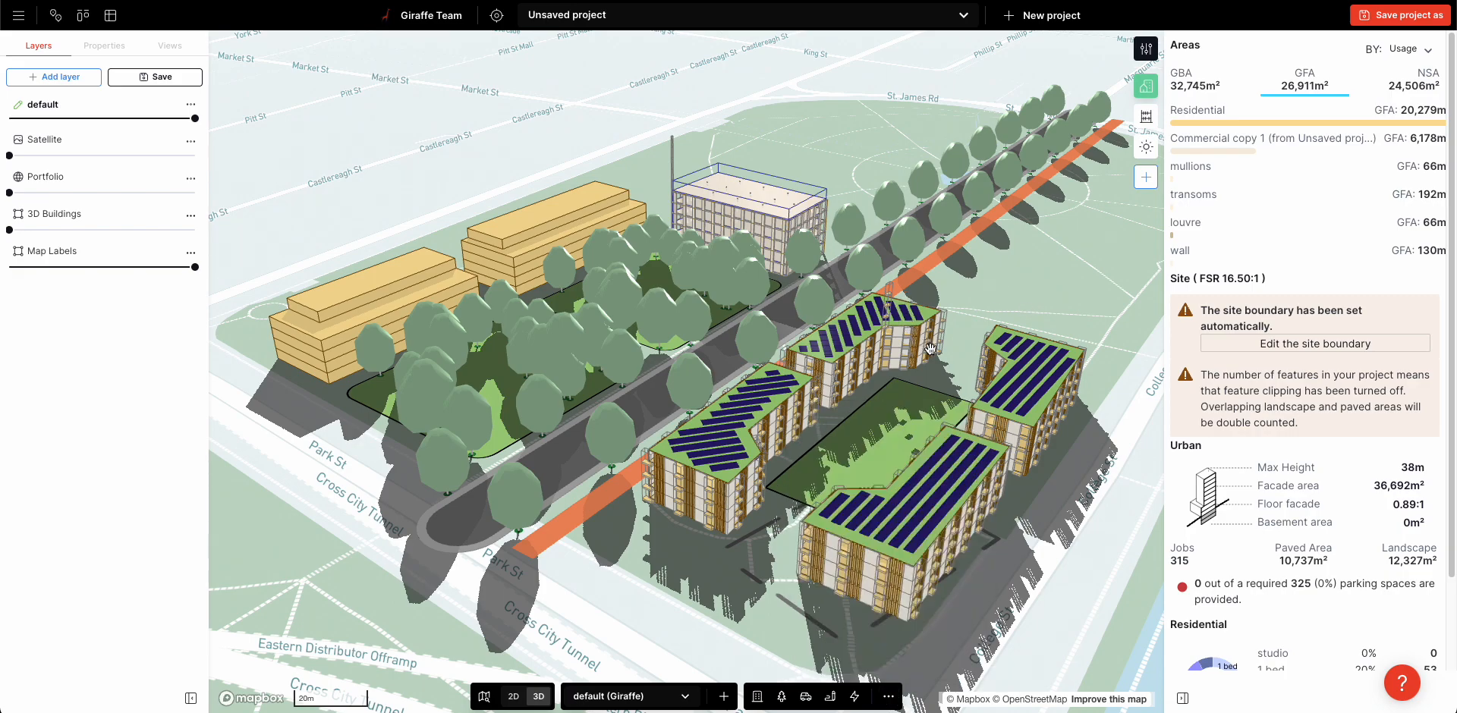
Group the four solar-roofed buildings with their courtyard lawn and name the group "4 building courtyard"
{"action": "left_click", "coordinate": [851, 365]}
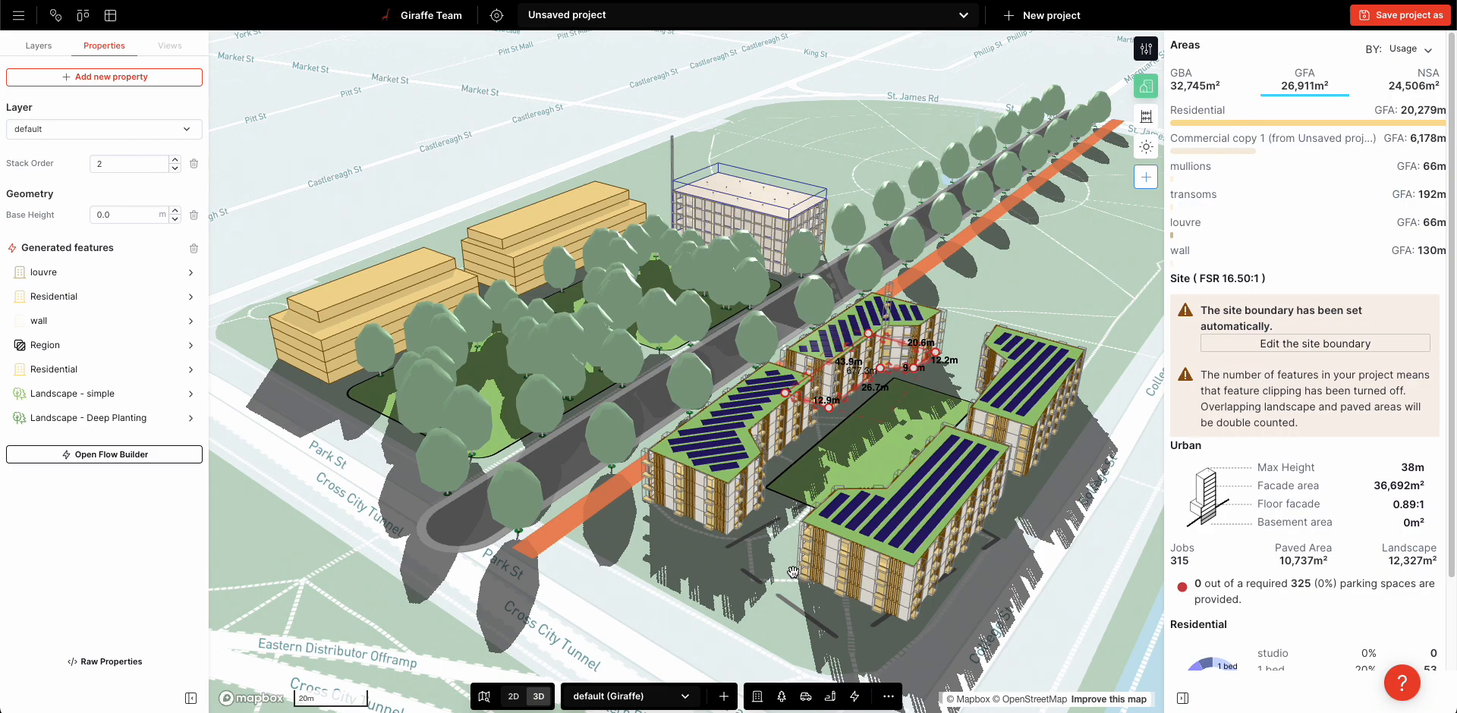
{"action": "left_click", "coordinate": [1090, 601]}
{"action": "left_click_drag", "start_coordinate": [1088, 603], "coordinate": [784, 386], "text": "shift"}
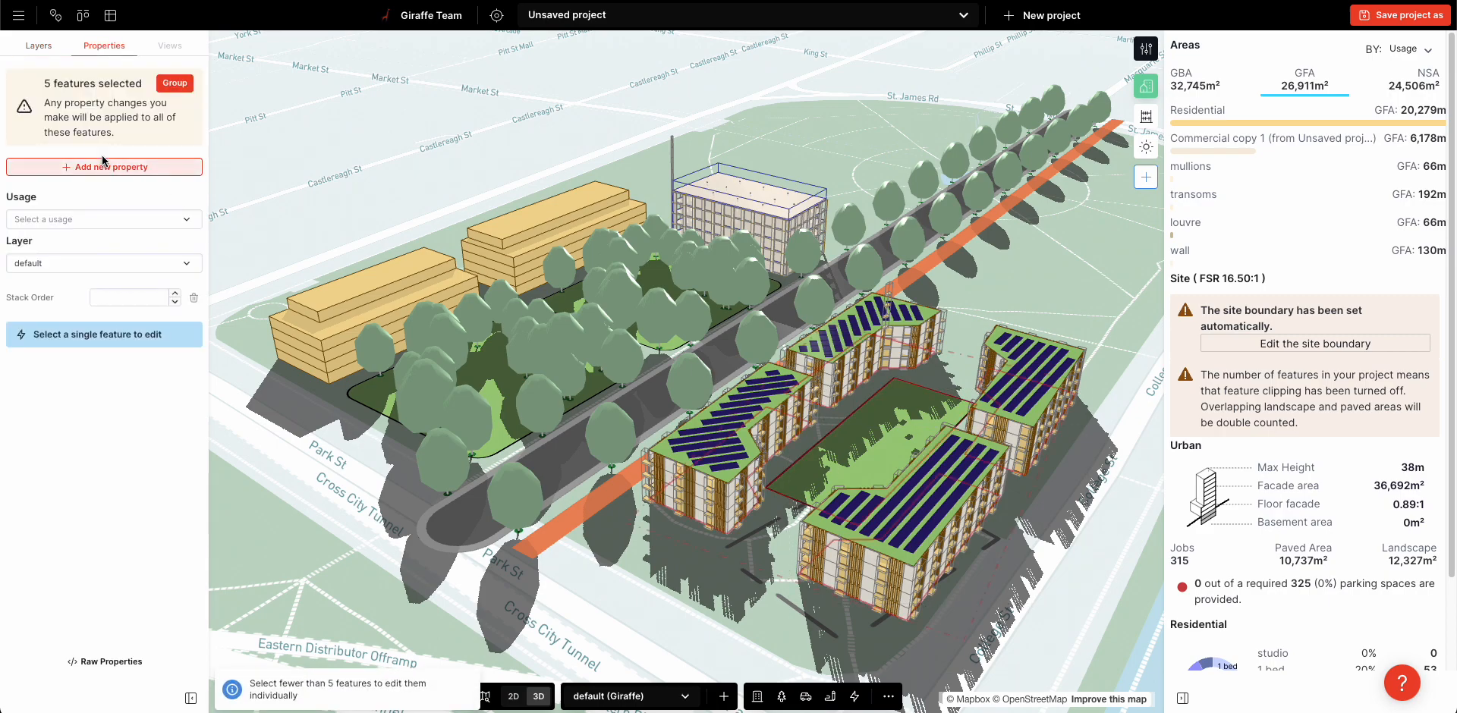
{"action": "left_click", "coordinate": [173, 85]}
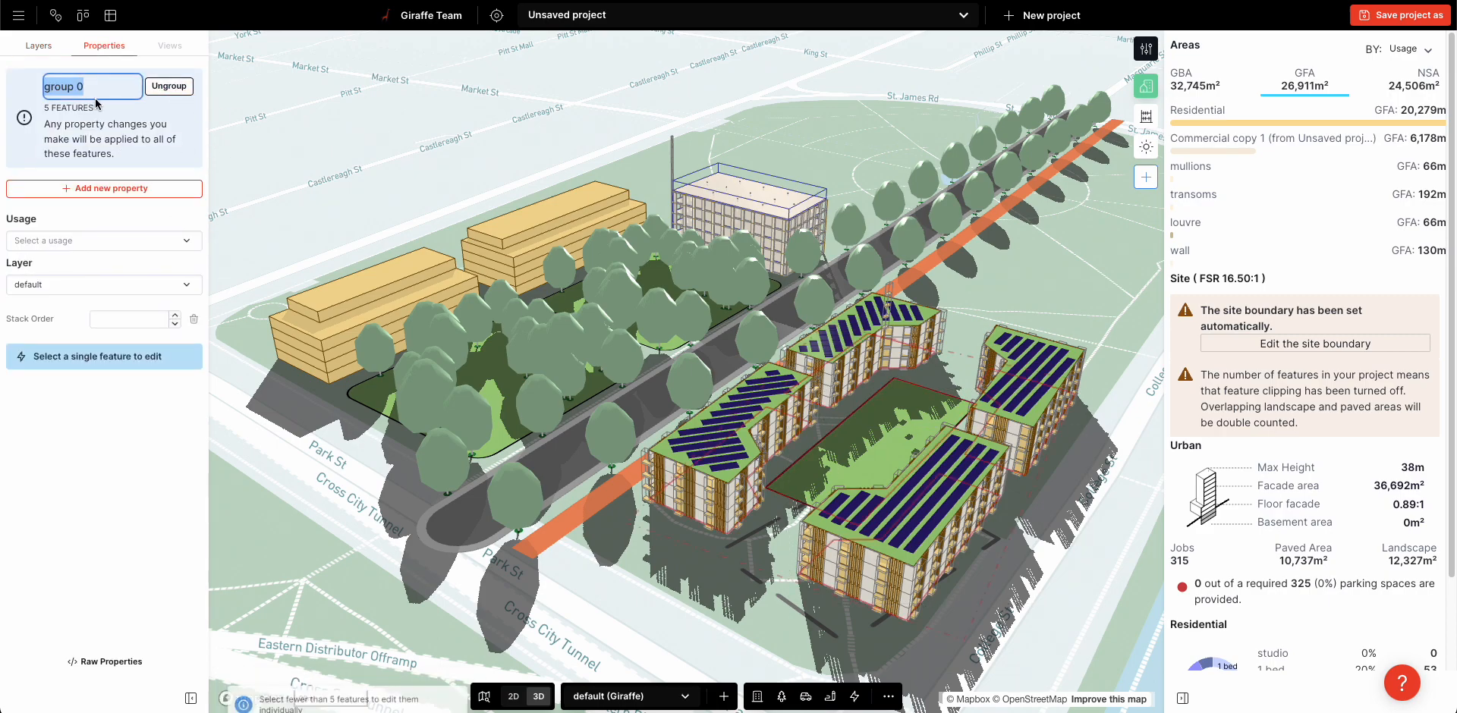
{"action": "type", "text": "4 building courtyard"}
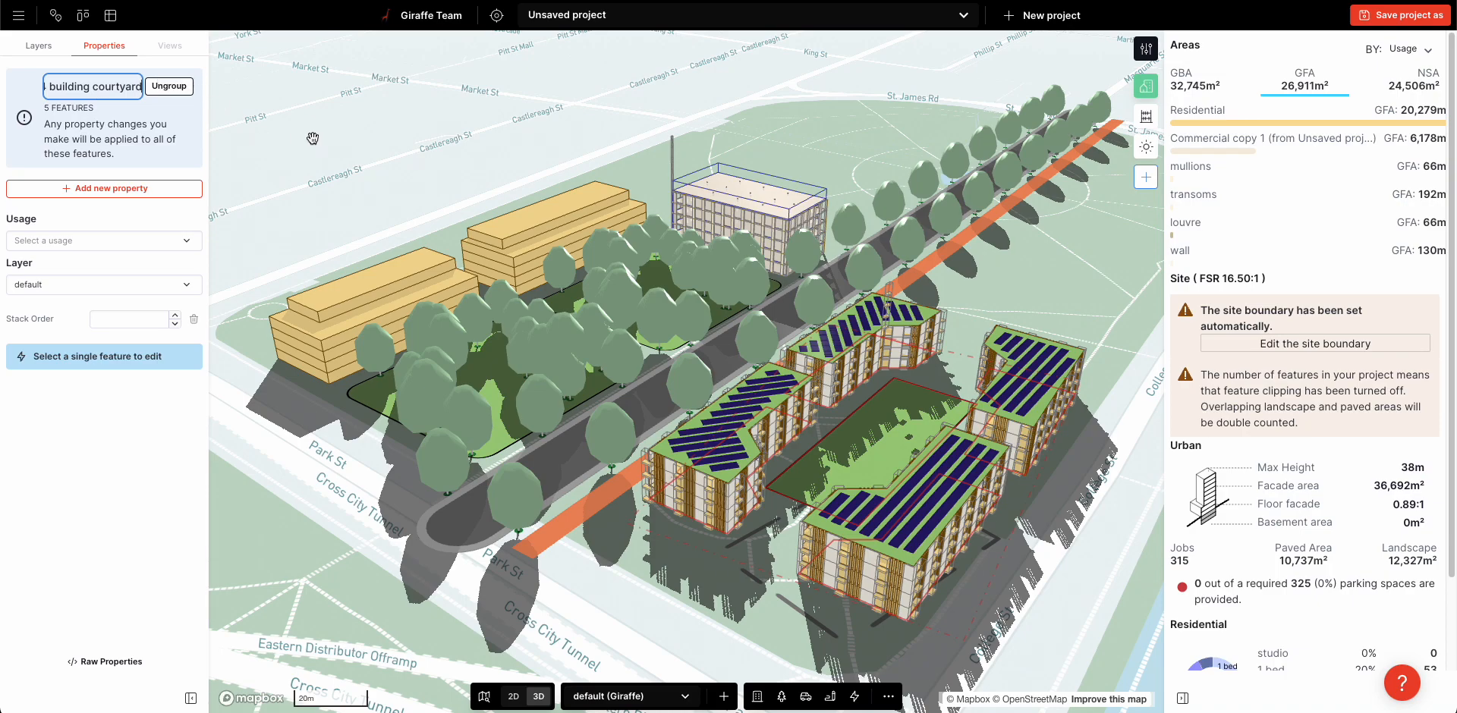
{"action": "left_click", "coordinate": [409, 185]}
{"action": "scroll", "coordinate": [552, 328], "scroll_direction": "down", "scroll_amount": 2}
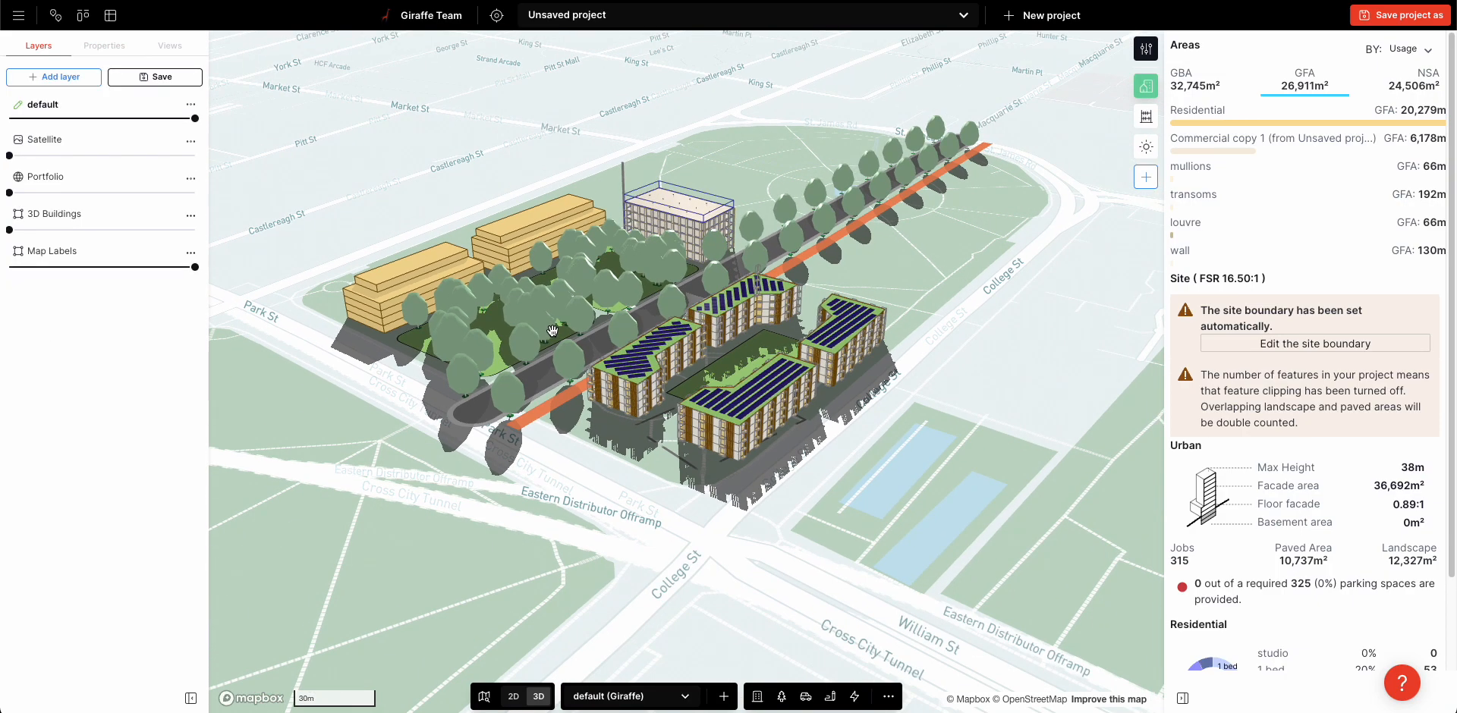
{"action": "right_click_drag", "start_coordinate": [552, 330], "coordinate": [550, 349]}
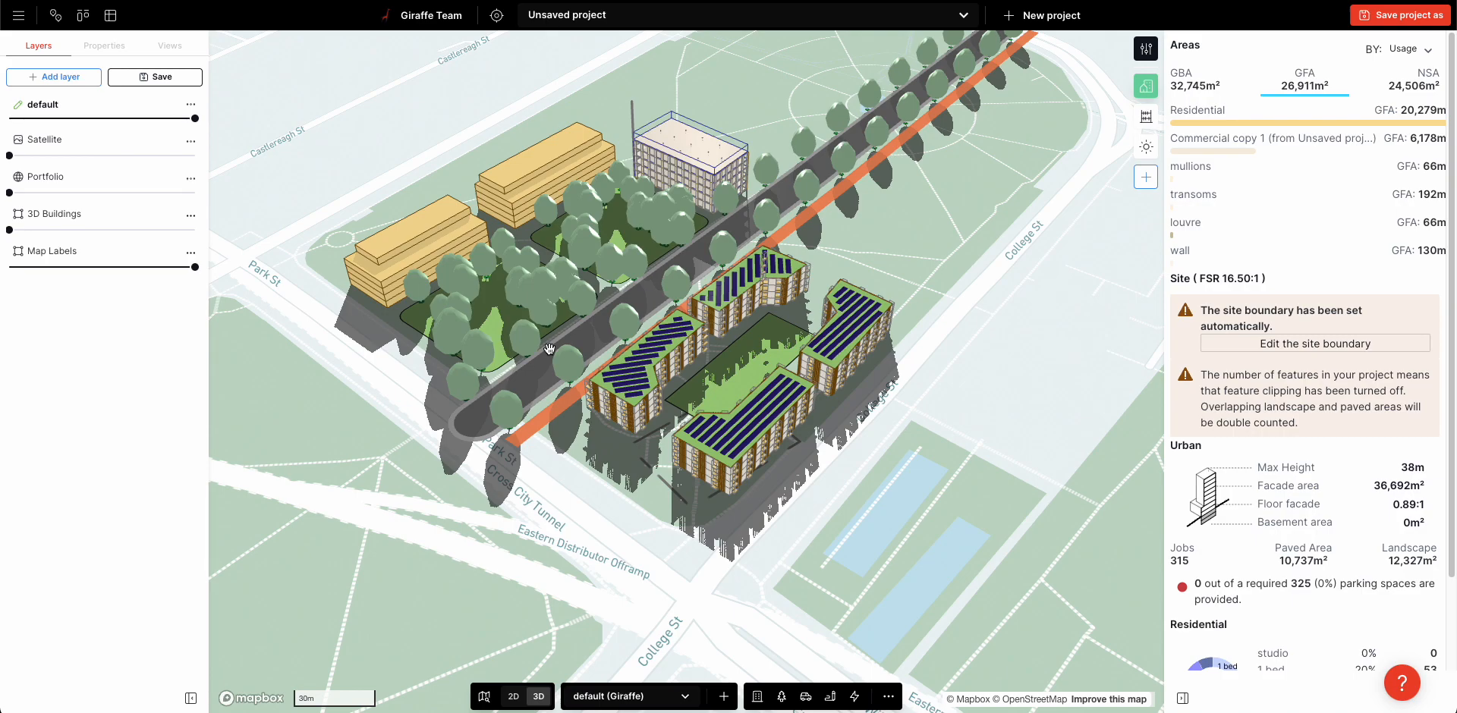